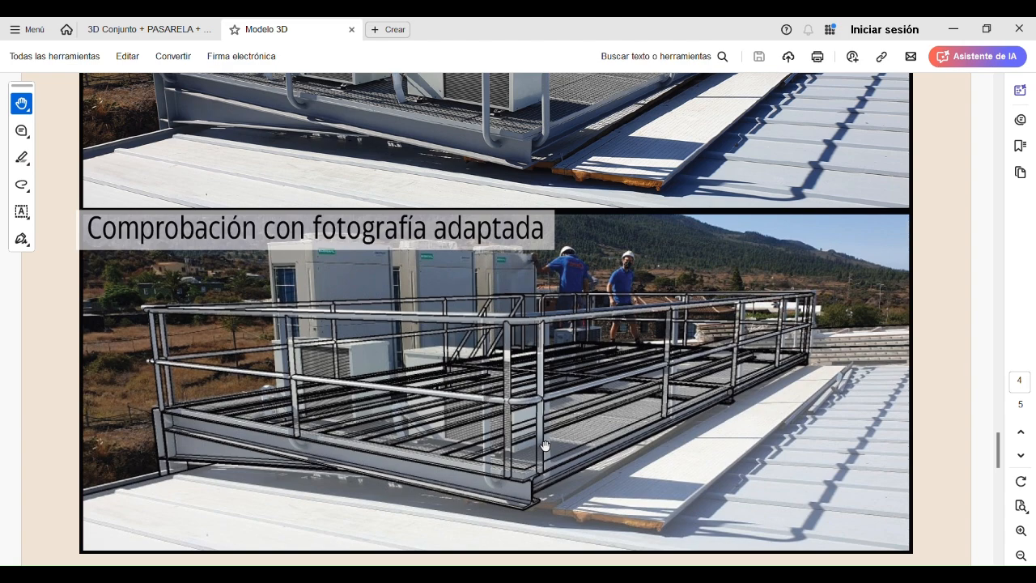
# Step: Examine the walkway model's fit along the whole platform in the Comprobación con fotografía adaptada image on page 4
pyautogui.keyDown('ctrl'); pyautogui.scroll(2, 497, 504); pyautogui.keyUp('ctrl')
pyautogui.keyDown('ctrl'); pyautogui.scroll(2, 378, 388); pyautogui.keyUp('ctrl')
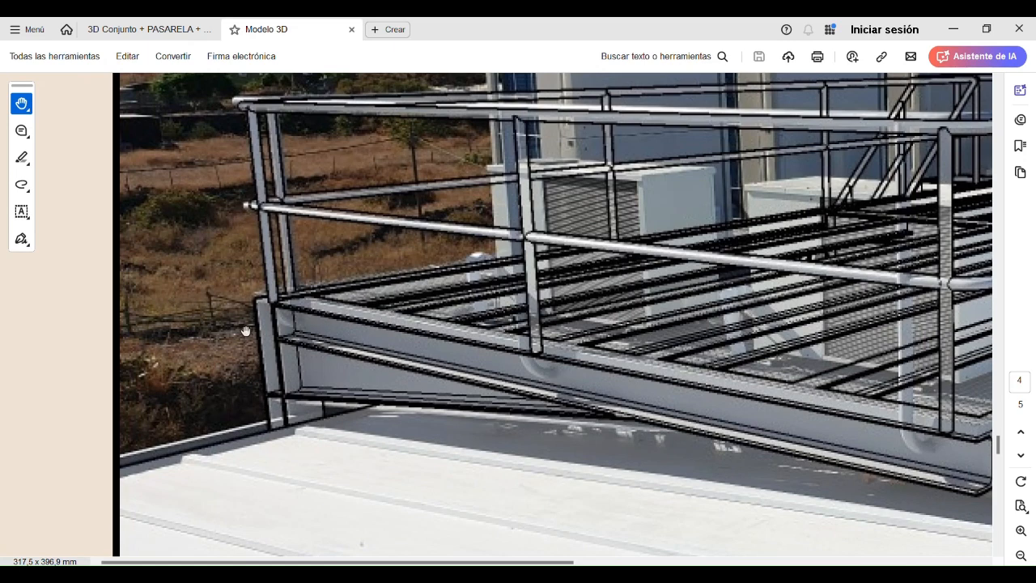
pyautogui.moveTo(521, 333); pyautogui.dragTo(458, 353)
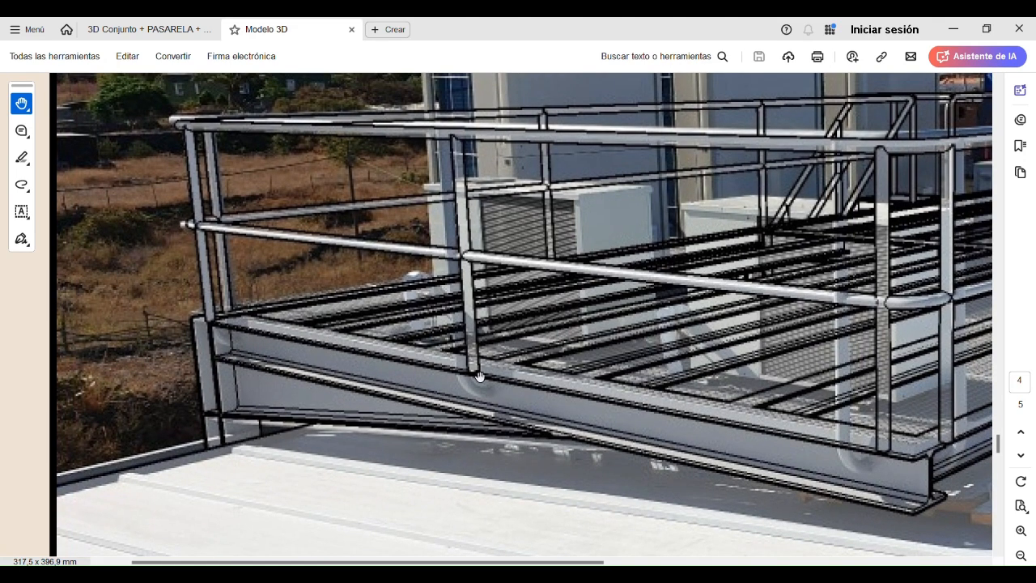
pyautogui.moveTo(537, 398); pyautogui.dragTo(427, 398)
pyautogui.moveTo(728, 385); pyautogui.dragTo(462, 381)
pyautogui.moveTo(874, 348); pyautogui.dragTo(633, 411)
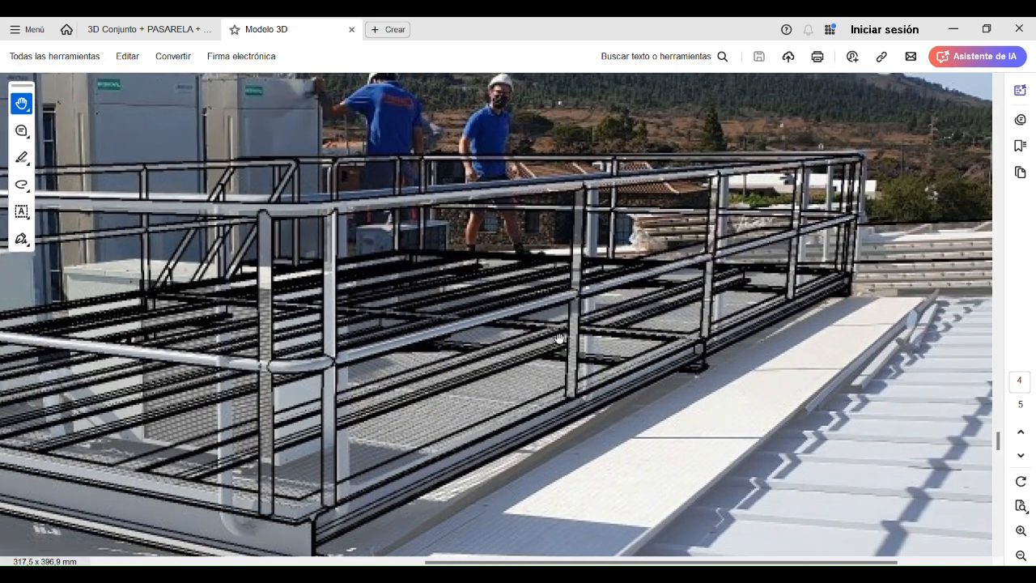
pyautogui.keyDown('ctrl'); pyautogui.scroll(-3, 560, 338); pyautogui.keyUp('ctrl')
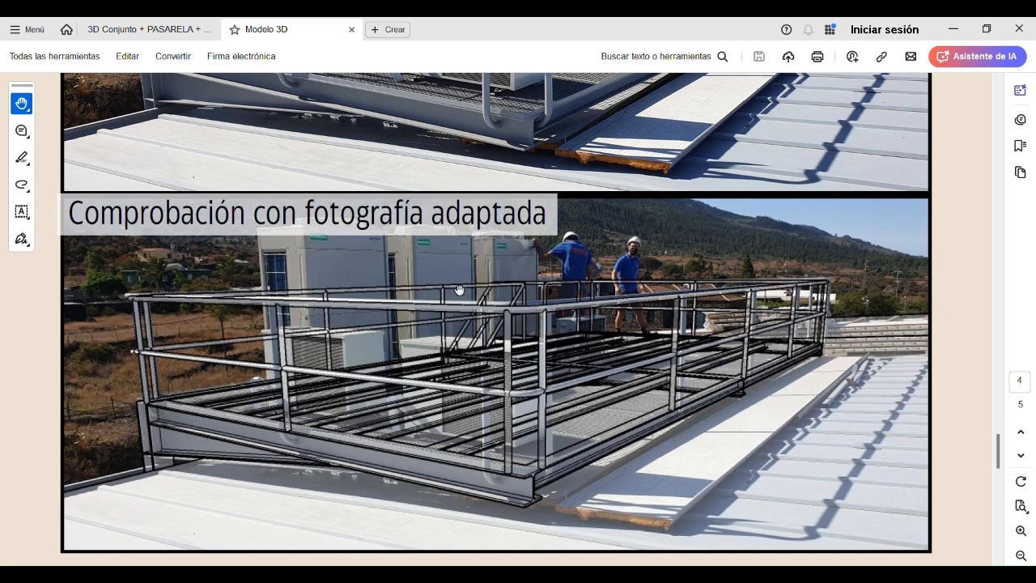
# Step: Compare the Unidad de obra ejecutada photo with the adapted photo check, and view the second example on page 5
pyautogui.scroll(8, 506, 377)
pyautogui.scroll(-10, 511, 379)
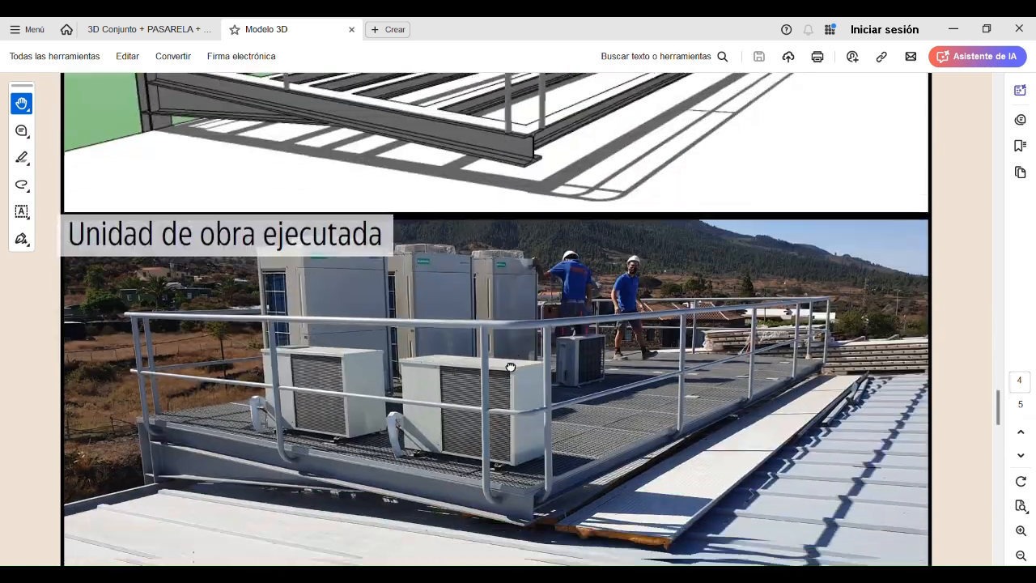
pyautogui.scroll(-1, 525, 305)
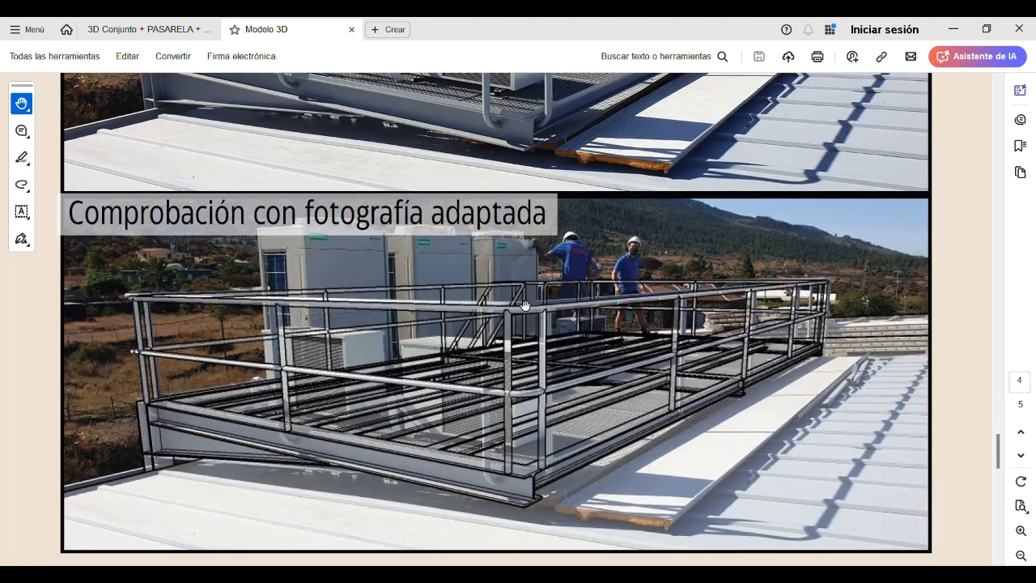
pyautogui.keyDown('ctrl'); pyautogui.scroll(-3, 525, 305); pyautogui.keyUp('ctrl')
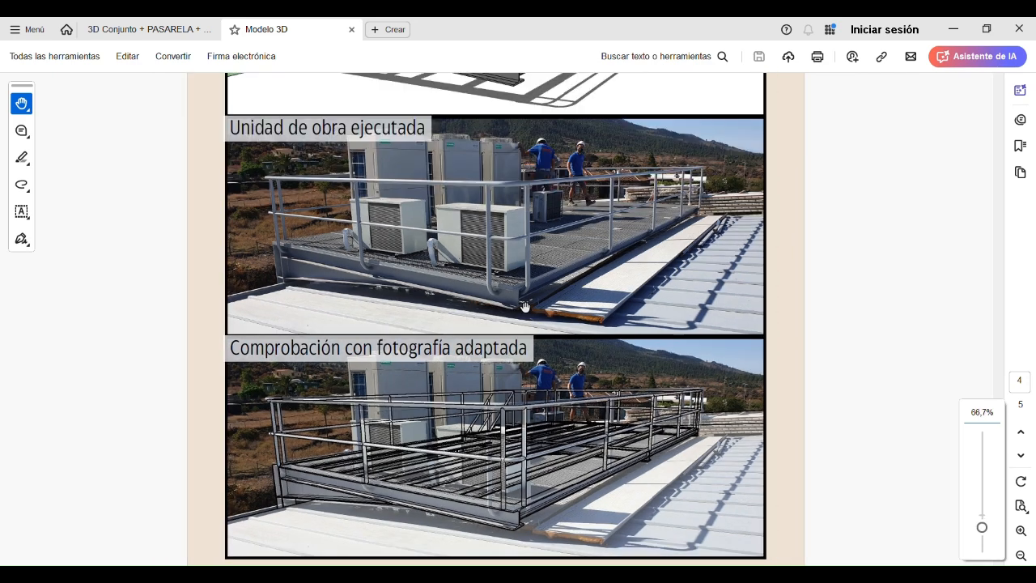
pyautogui.keyDown('ctrl'); pyautogui.scroll(-3, 525, 306); pyautogui.keyUp('ctrl')
pyautogui.scroll(-5, 525, 307)
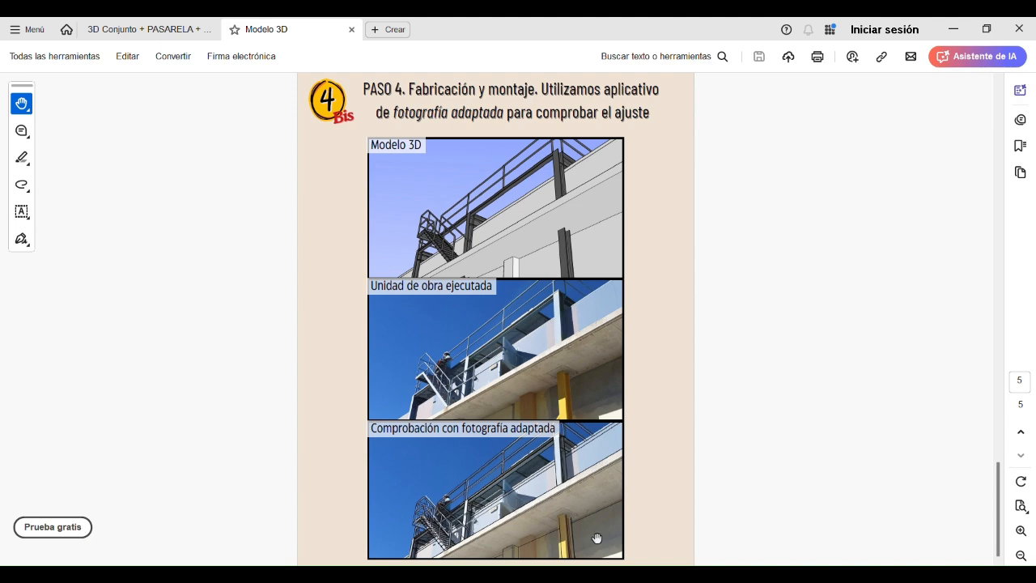
# Step: Switch to the 3D Conjunto + PASARELA PDF and review the dimensioned drawing sheet and the general isometric sheet
pyautogui.moveTo(779, 575)
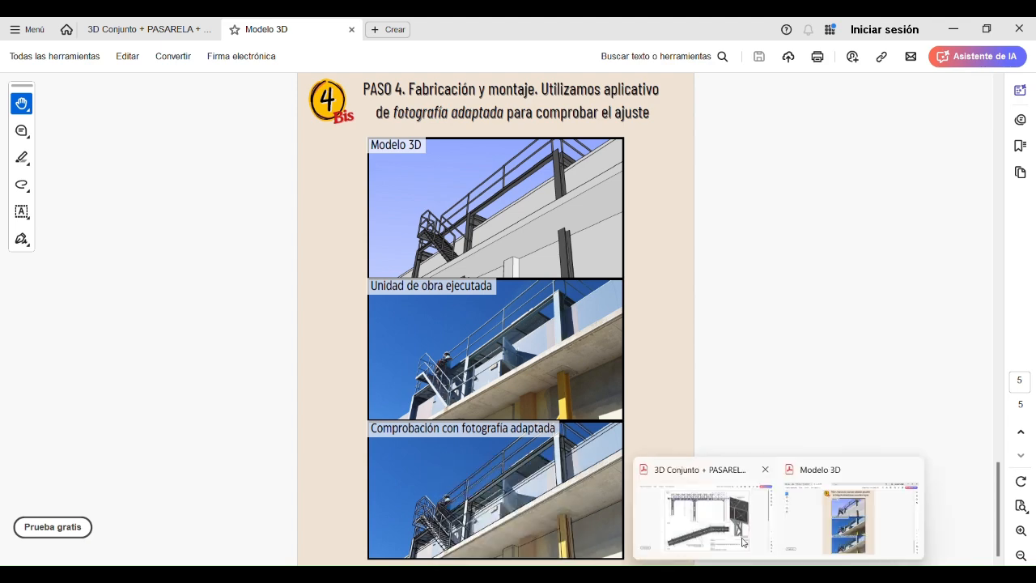
pyautogui.click(704, 510)
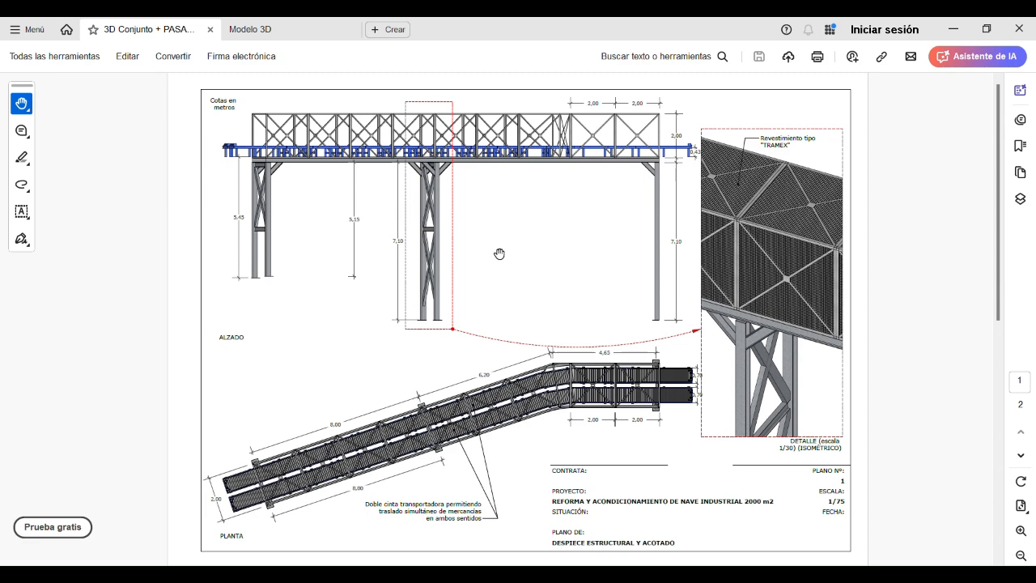
pyautogui.scroll(-3, 502, 256)
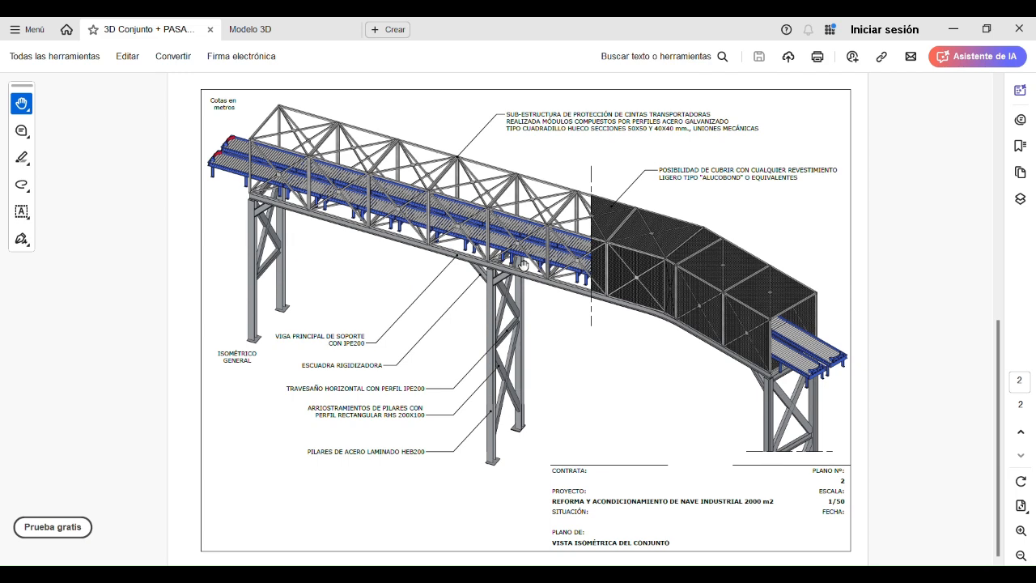
pyautogui.scroll(3, 523, 264)
pyautogui.scroll(-3, 601, 352)
pyautogui.scroll(2, 493, 213)
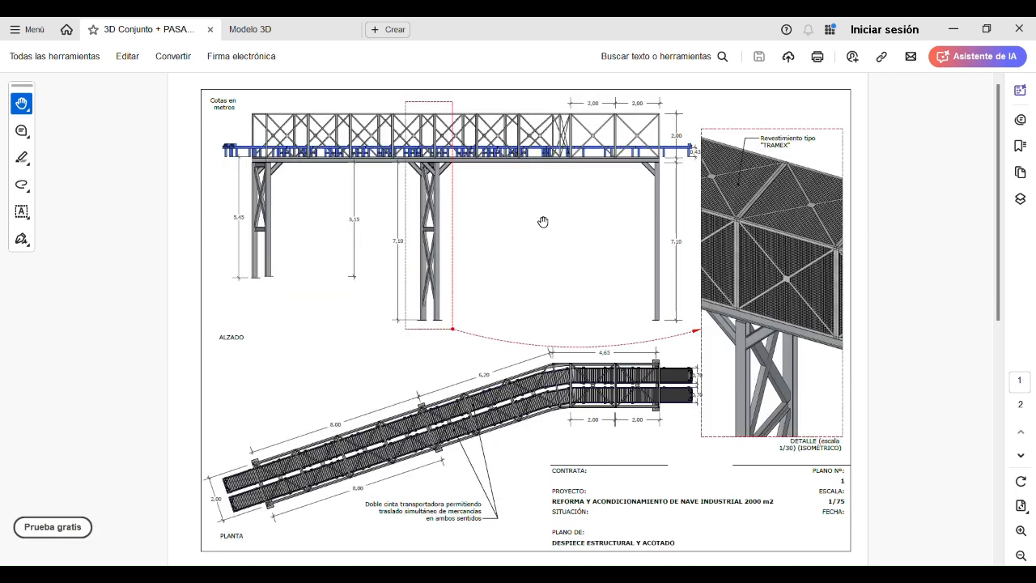
pyautogui.scroll(-2, 547, 222)
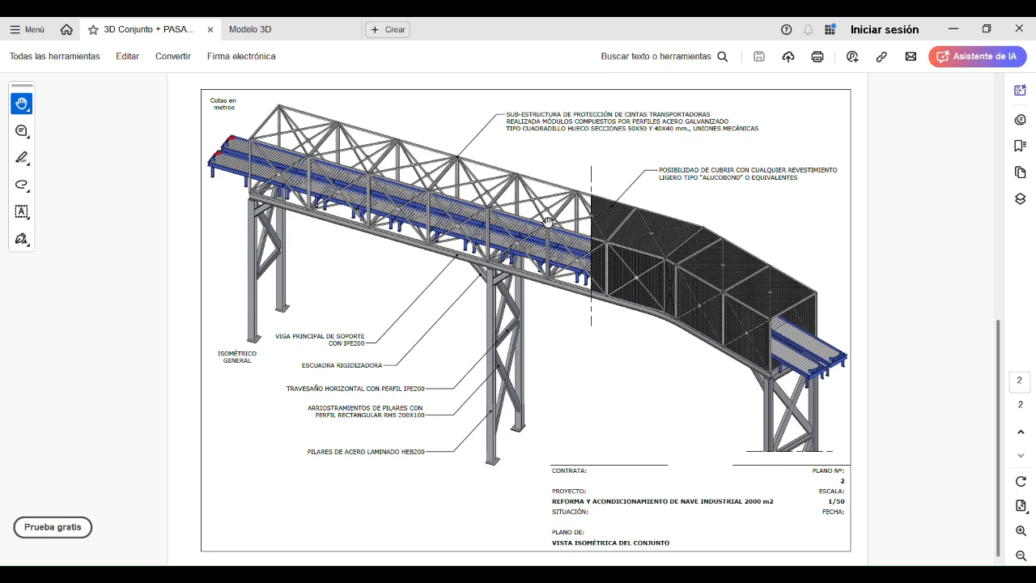
pyautogui.scroll(2, 549, 223)
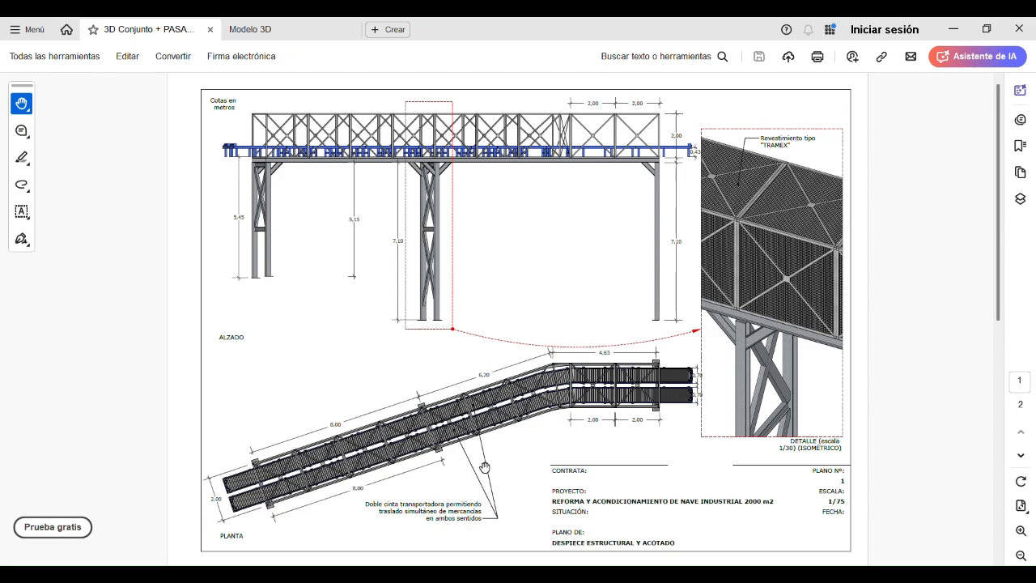
# Step: Switch to the walkway model in SketchUp and examine its steel structure from a rotated view
pyautogui.click(510, 518)
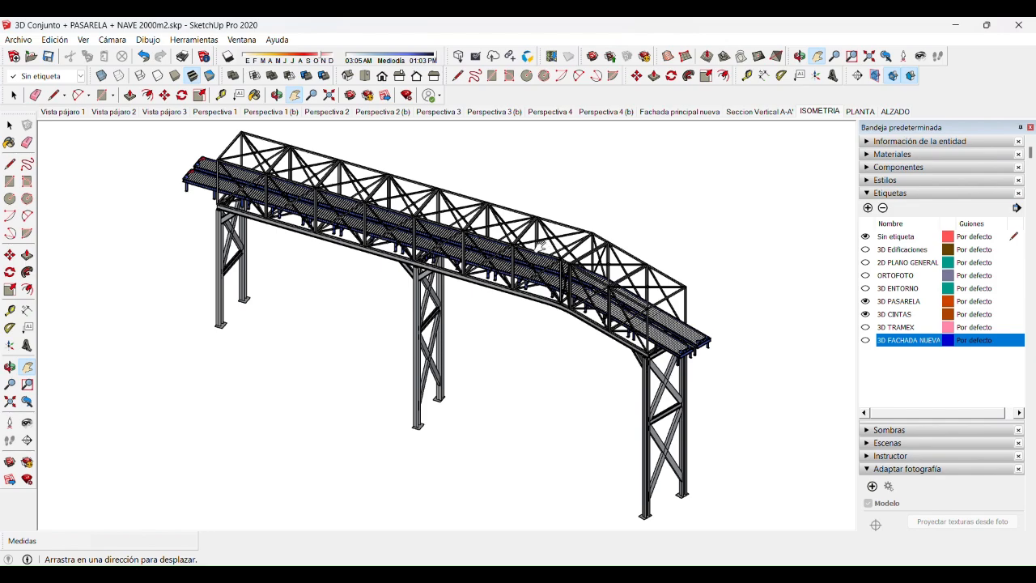
pyautogui.moveTo(540, 245)
pyautogui.mouseDown(button='middle')
pyautogui.moveTo(351, 234)
pyautogui.moveTo(225, 159)
pyautogui.moveTo(484, 231)
pyautogui.moveTo(909, 243)
pyautogui.moveTo(688, 243)
pyautogui.moveTo(476, 265)
pyautogui.moveTo(547, 262)
pyautogui.moveTo(545, 281)
pyautogui.moveTo(523, 270)
pyautogui.moveTo(541, 259)
pyautogui.mouseUp(button='middle')
pyautogui.moveTo(495, 246); pyautogui.dragTo(513, 264)
pyautogui.scroll(-1, 501, 256)
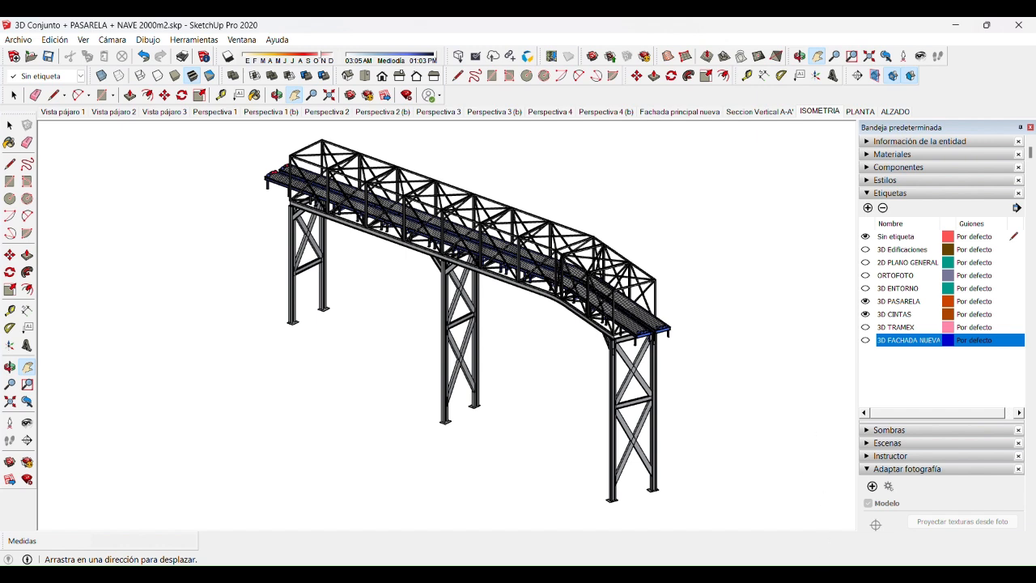
# Step: Switch to the photo viewer and review the Perspectiva general aerial images of the industrial buildings
pyautogui.moveTo(807, 573)
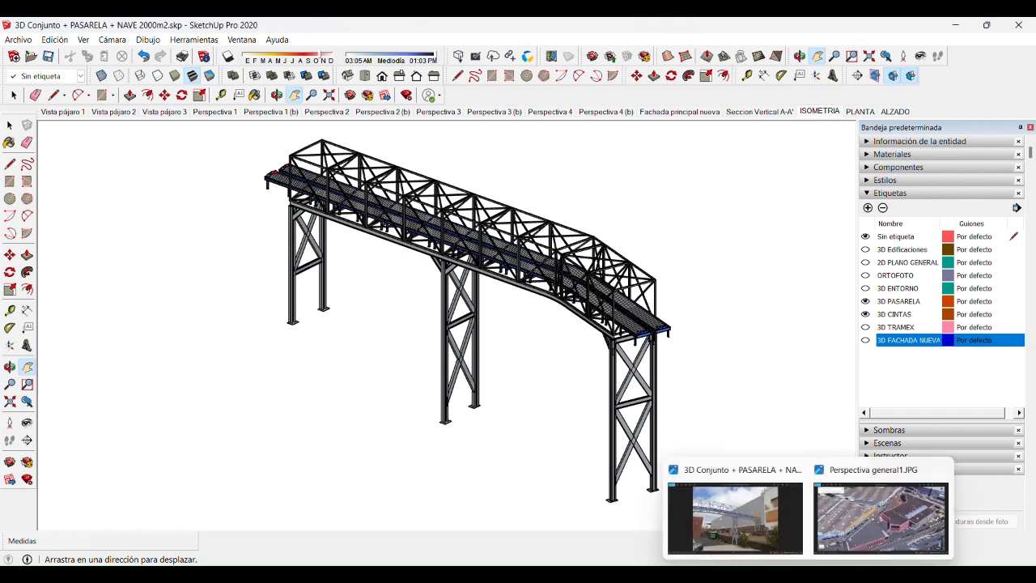
pyautogui.click(890, 518)
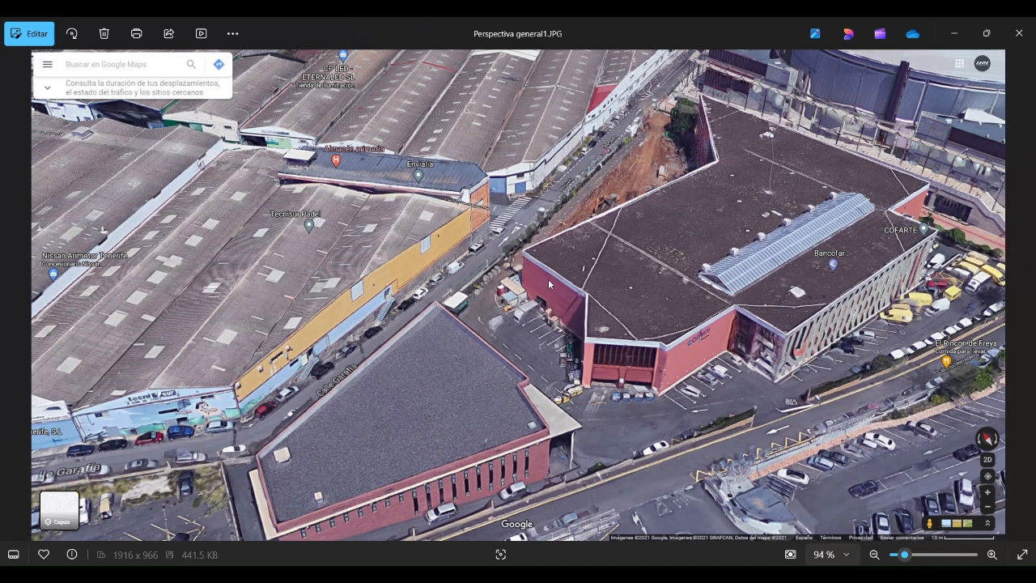
pyautogui.press('Right')
pyautogui.press('Right')
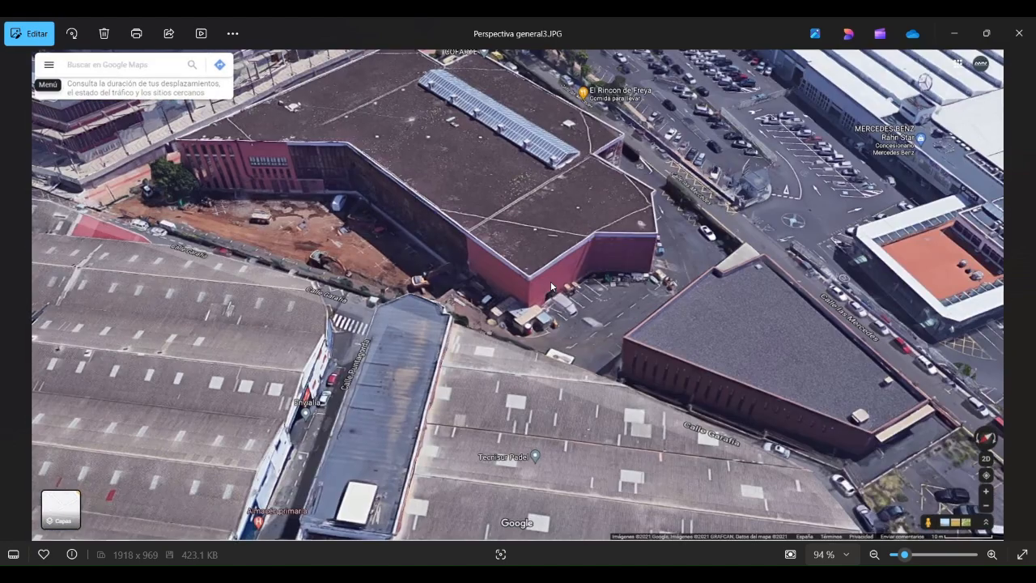
pyautogui.press('Right')
pyautogui.press('Right')
pyautogui.press('Right')
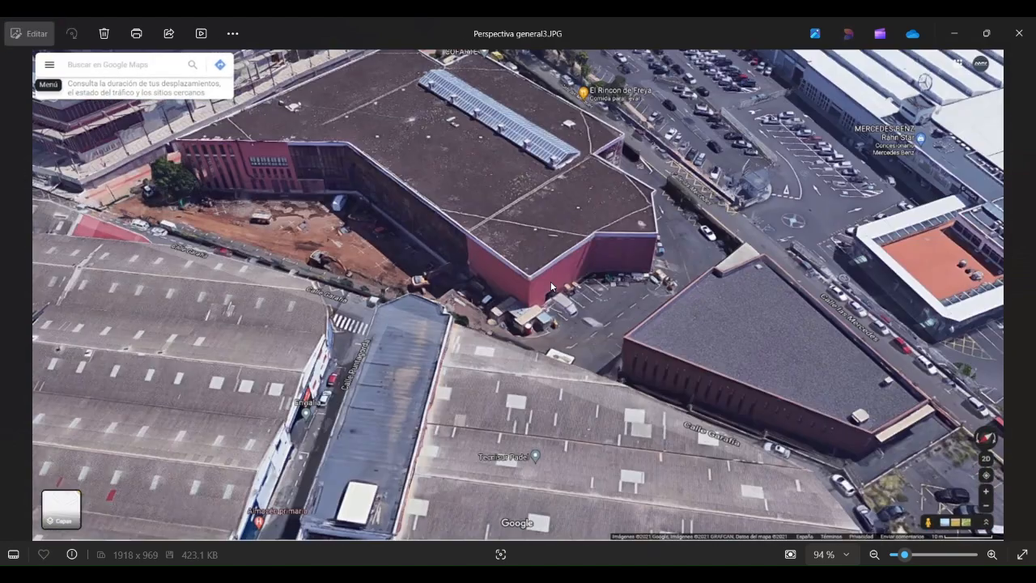
pyautogui.press('Right')
pyautogui.press('Right')
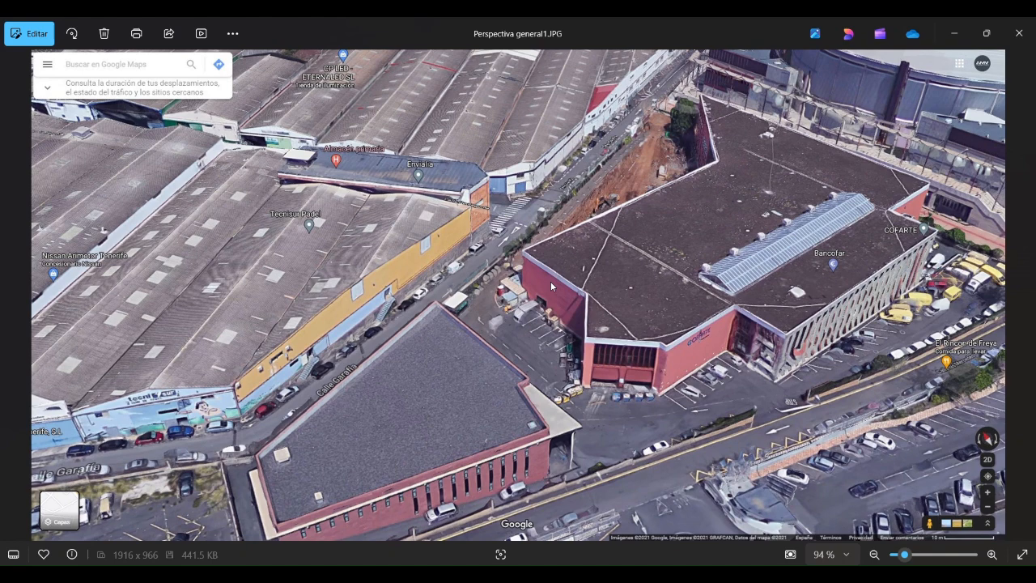
pyautogui.press('Left')
pyautogui.press('Right')
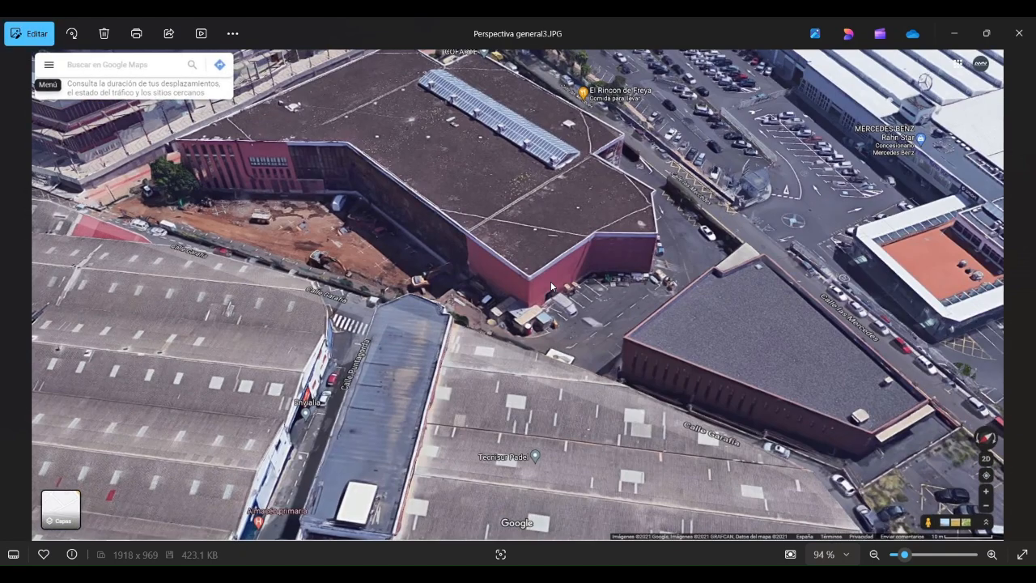
# Step: Examine the area and distance measurements in the Ortofoto1 and Ortofoto2 images, and return to Perspectiva general1
pyautogui.press('Right')
pyautogui.press('Right')
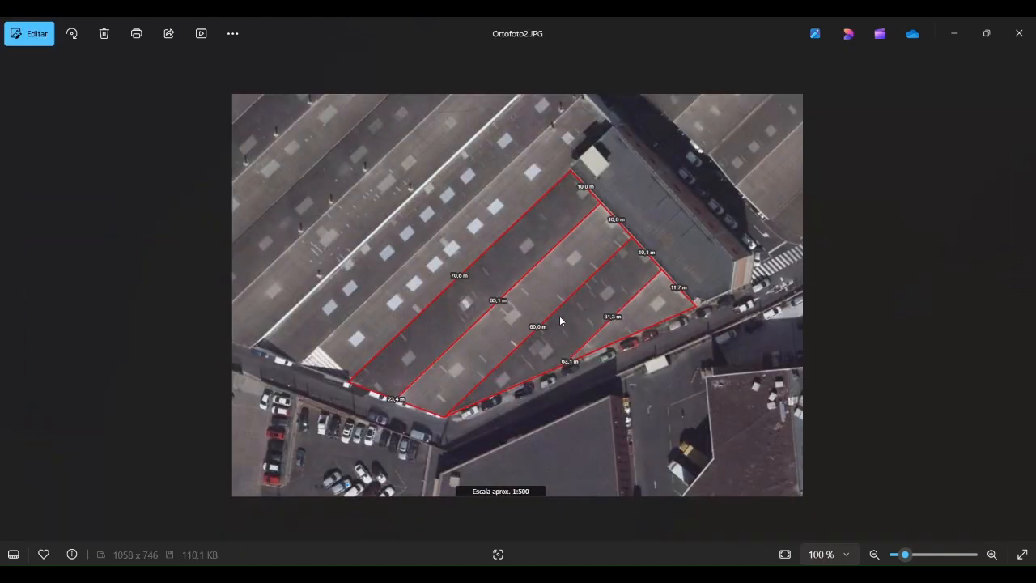
pyautogui.press('Left')
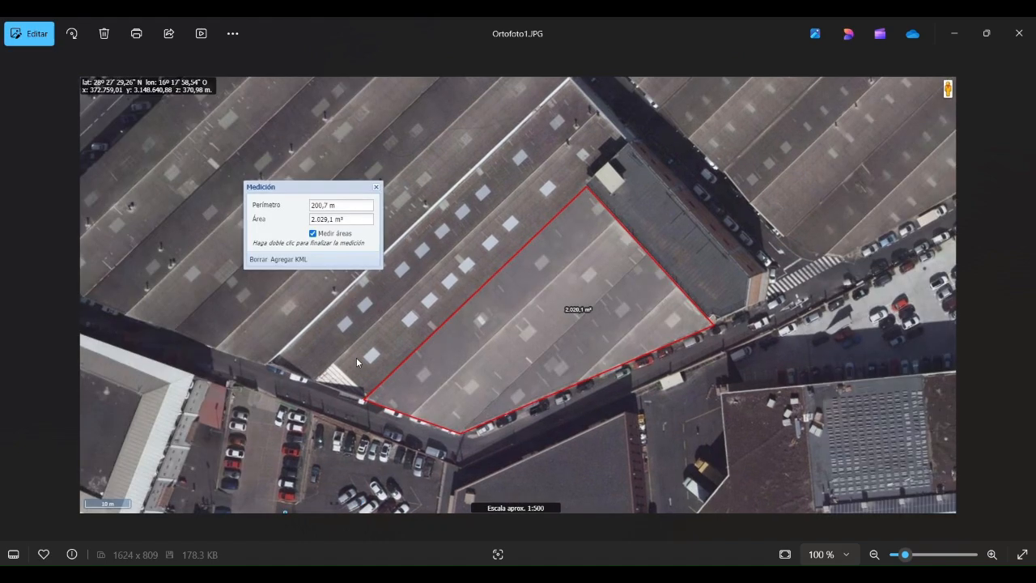
pyautogui.press('Right')
pyautogui.press('Right')
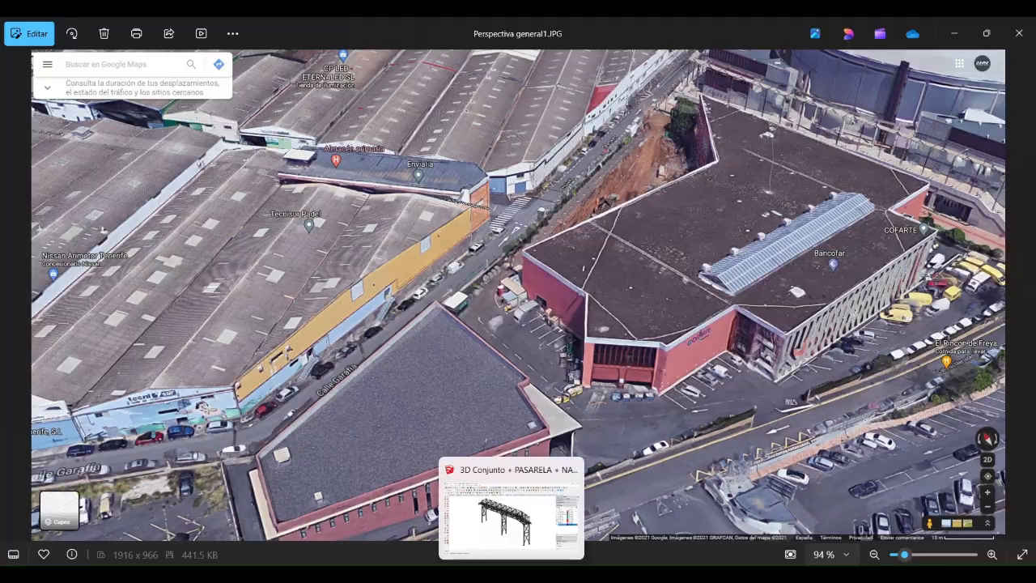
# Step: Return to SketchUp, activate the Vista pájaro 1 scene and compare its photo-matched model with the original aerial image
pyautogui.click(514, 574)
pyautogui.click(62, 111)
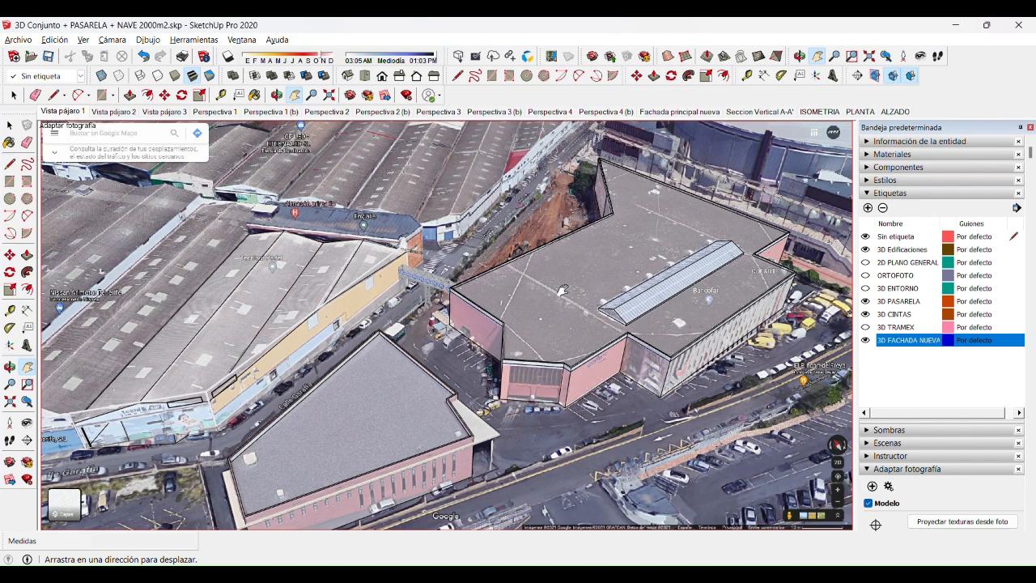
pyautogui.hotkey('alt', 'Tab')
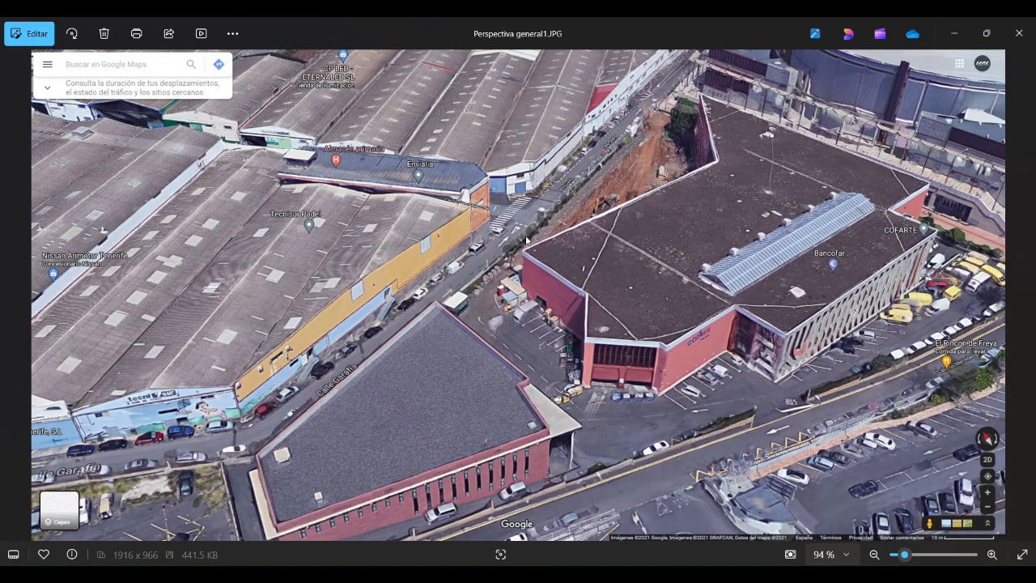
pyautogui.hotkey('alt', 'Tab')
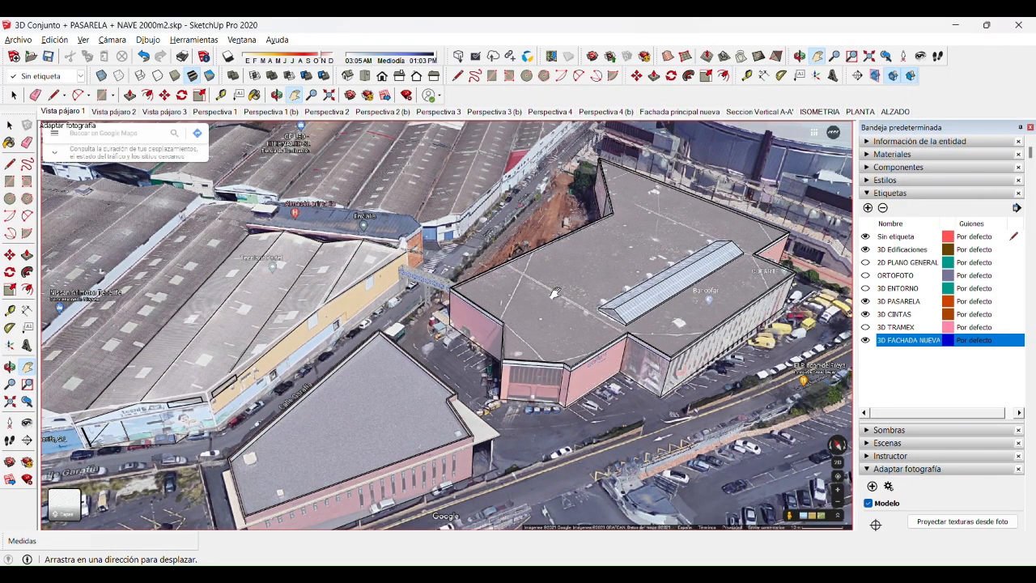
pyautogui.scroll(-5, 555, 293)
pyautogui.scroll(3, 495, 283)
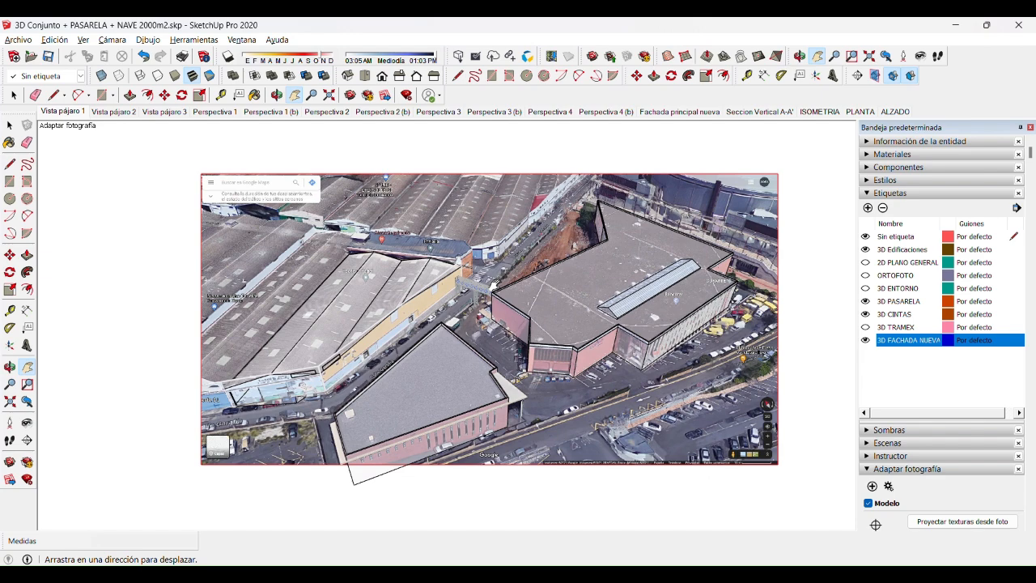
pyautogui.scroll(3, 497, 299)
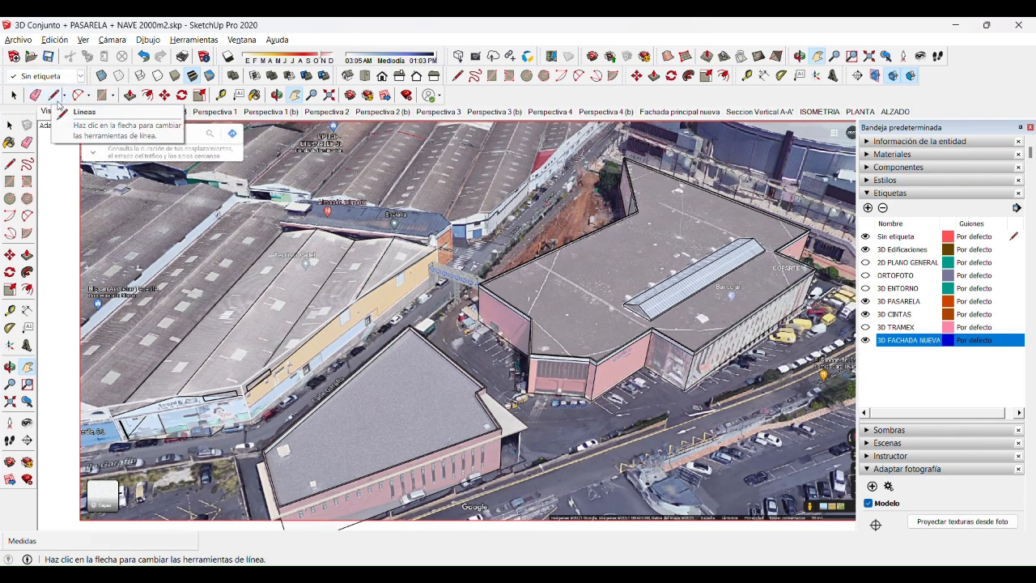
pyautogui.scroll(2, 582, 340)
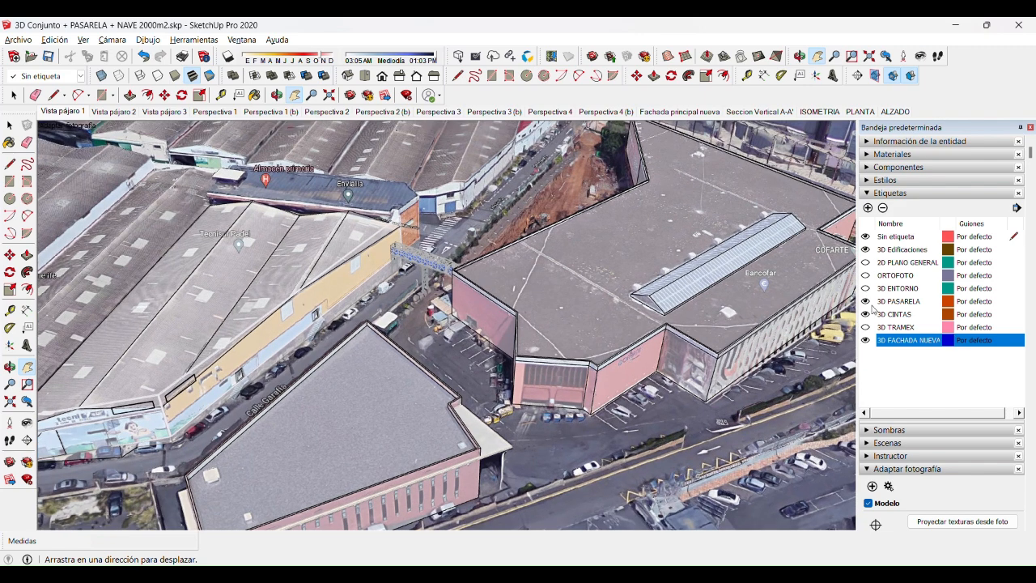
# Step: Hide the 3D PASARELA, 3D CINTAS, 3D Edificaciones and 3D FACHADA NUEVA tags
pyautogui.click(865, 301)
pyautogui.click(865, 314)
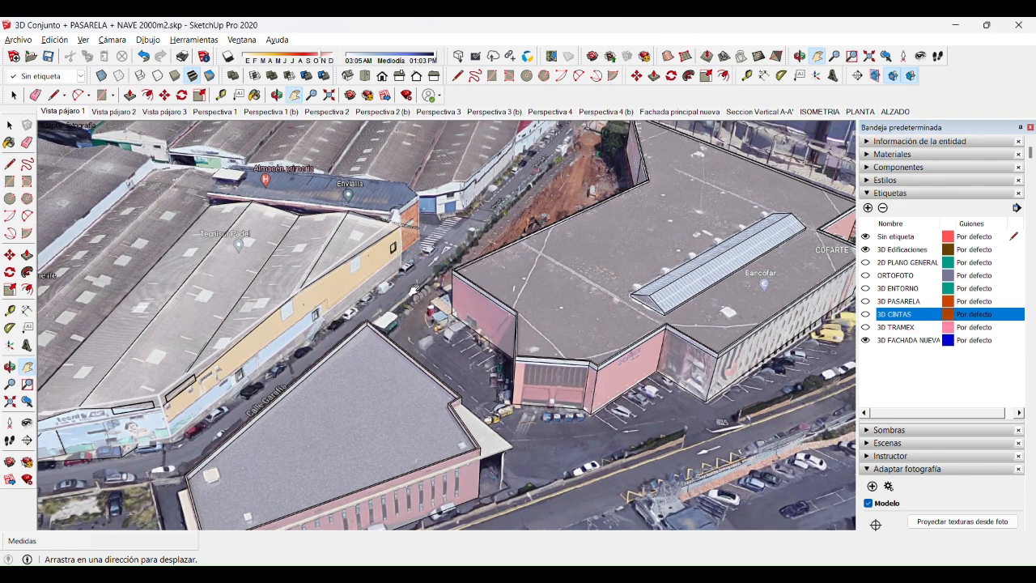
pyautogui.click(865, 250)
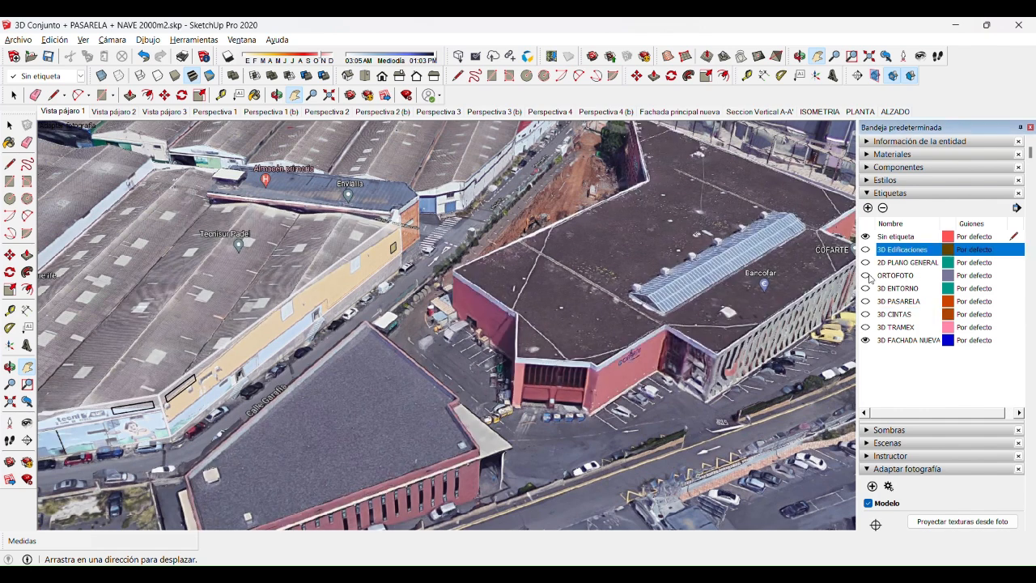
pyautogui.click(865, 340)
# Step: Restore the full Vista pájaro 1 photo view and show the 3D Edificaciones tag over it
pyautogui.click(62, 111)
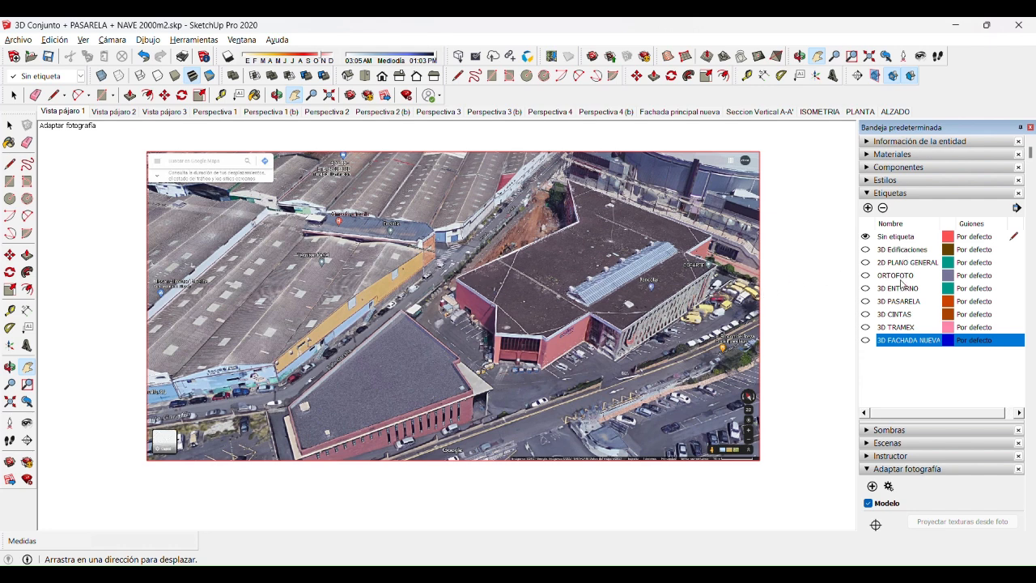
pyautogui.click(865, 249)
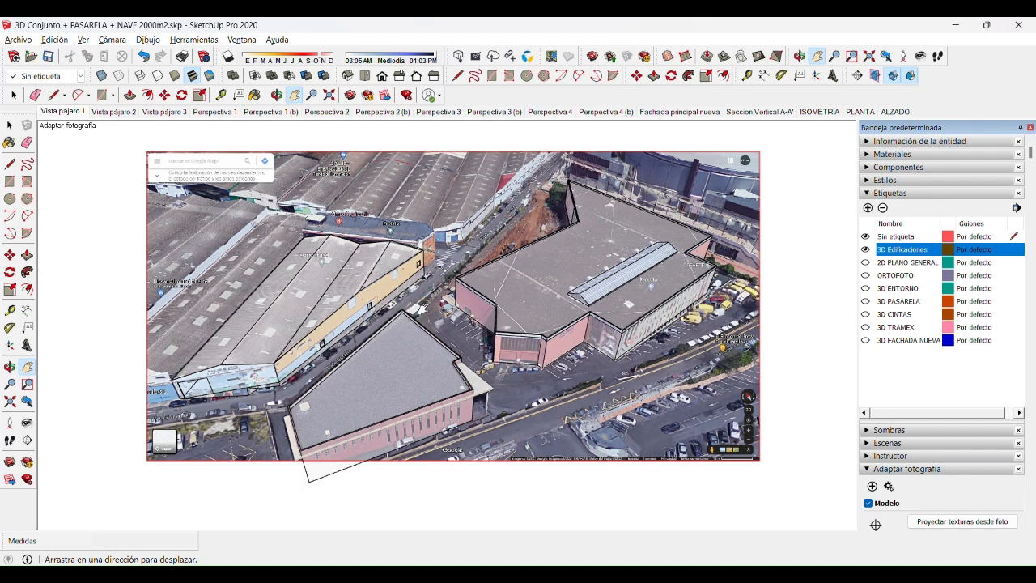
# Step: Restore the Vista pájaro 1 scene after orbiting away from it, and hide the 3D PASARELA and 3D CINTAS tags
pyautogui.scroll(1, 461, 338)
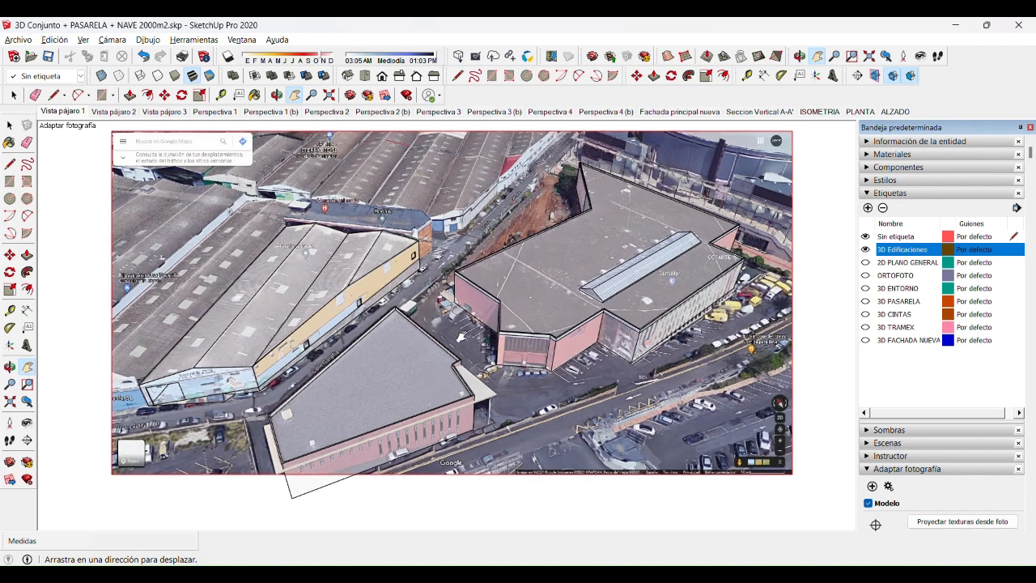
pyautogui.scroll(2, 535, 331)
pyautogui.moveTo(405, 340)
pyautogui.mouseDown(button='middle')
pyautogui.moveTo(595, 278)
pyautogui.moveTo(412, 298)
pyautogui.moveTo(378, 346)
pyautogui.moveTo(386, 349)
pyautogui.mouseUp(button='middle')
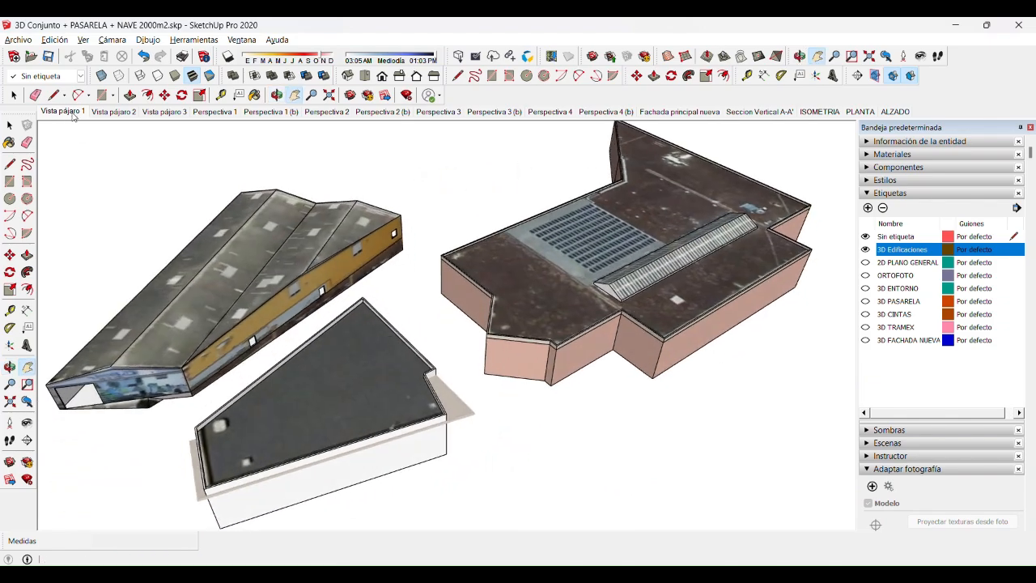
pyautogui.click(73, 115)
pyautogui.click(866, 301)
pyautogui.click(866, 314)
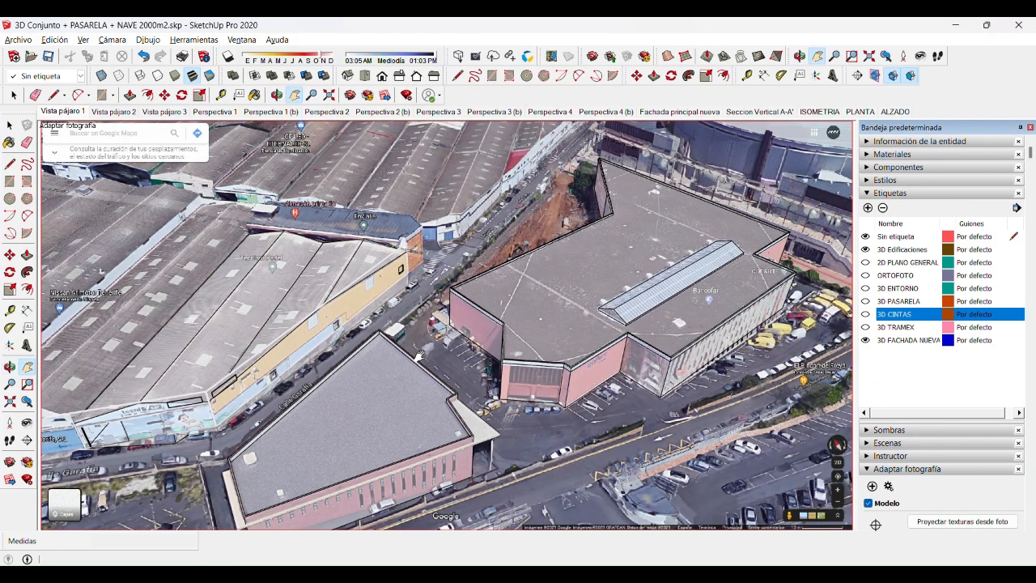
# Step: Inspect the large building's roof against the photo, and select the warehouse followed by the trapezoidal building to check their outlines
pyautogui.scroll(5, 478, 354)
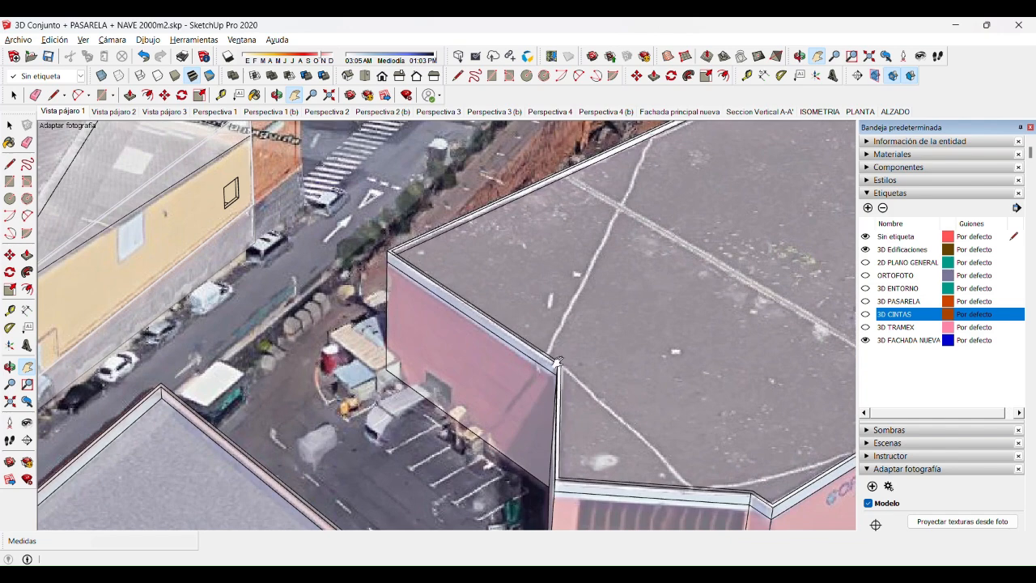
pyautogui.scroll(-3, 413, 226)
pyautogui.scroll(4, 425, 267)
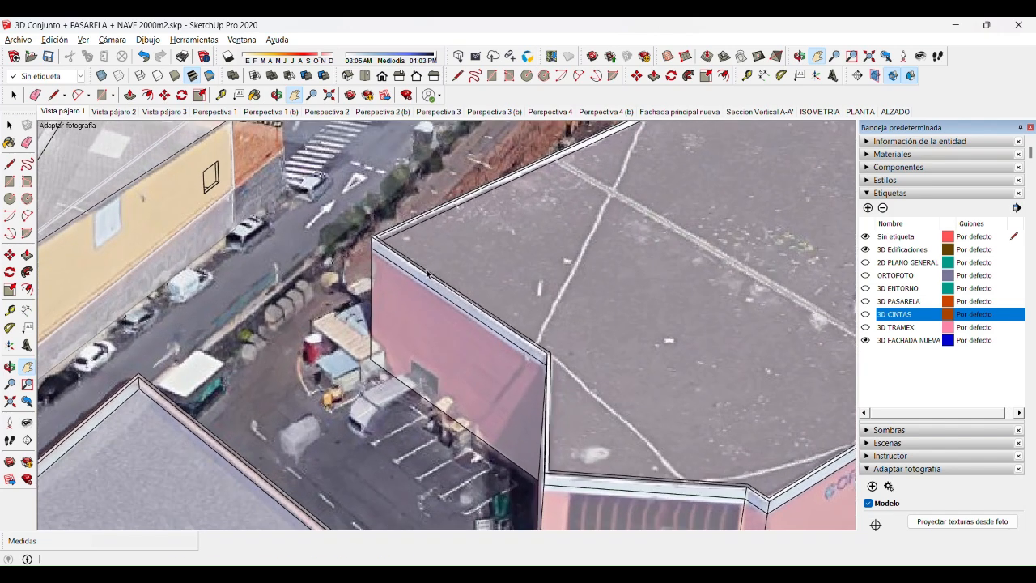
pyautogui.press('space')
pyautogui.scroll(-4, 397, 259)
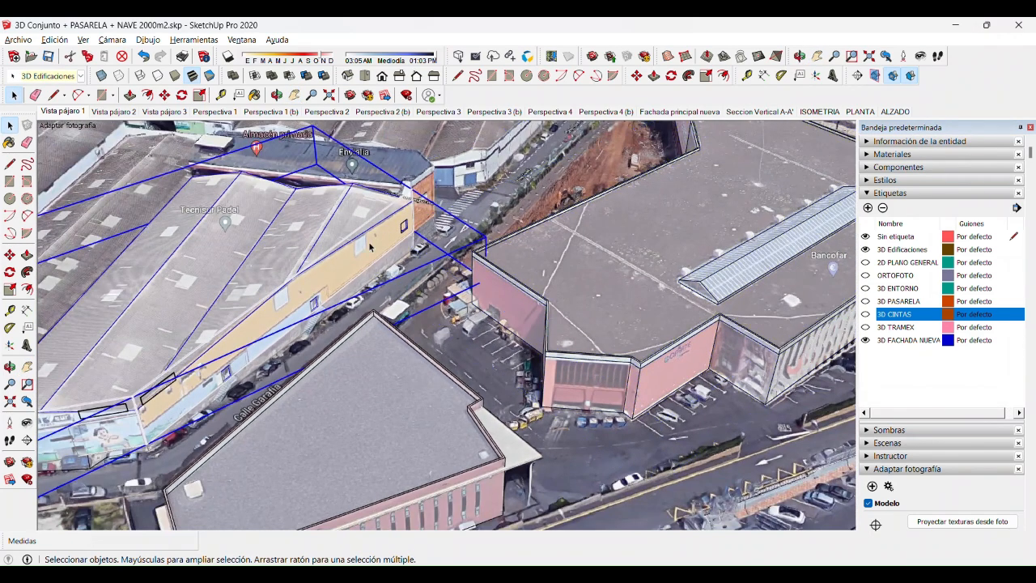
pyautogui.scroll(-2, 370, 246)
pyautogui.click(364, 363)
# Step: Examine how the large building's parapet edges and roof corners match the photo, and clear the selection
pyautogui.scroll(6, 499, 337)
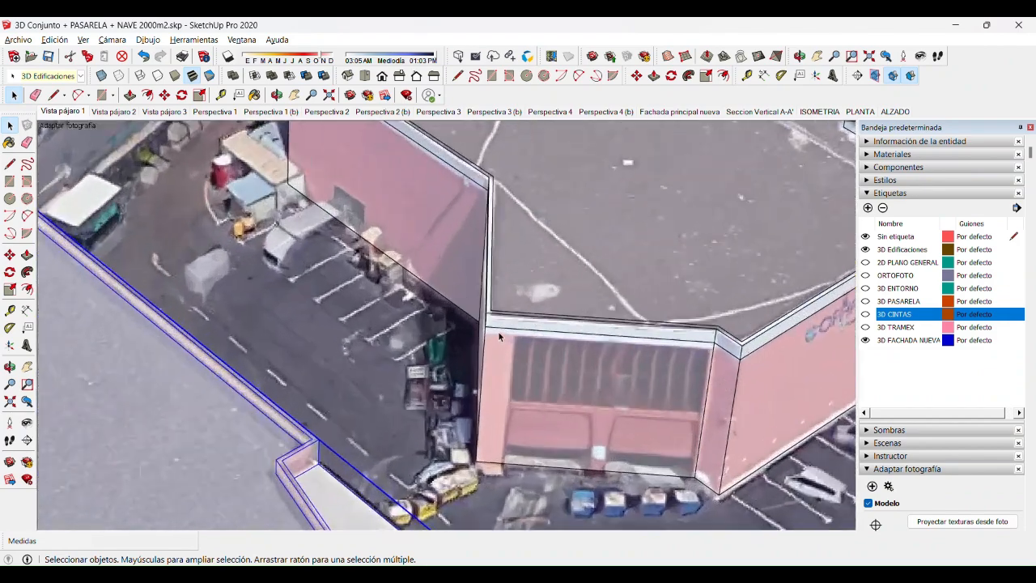
pyautogui.scroll(2, 499, 337)
pyautogui.scroll(-5, 526, 348)
pyautogui.scroll(4, 592, 384)
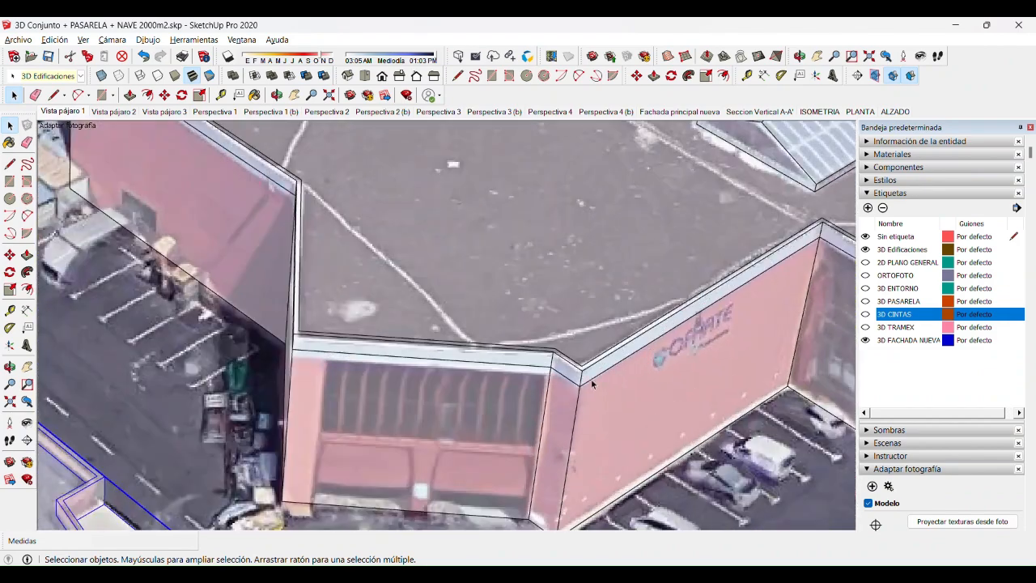
pyautogui.scroll(5, 592, 383)
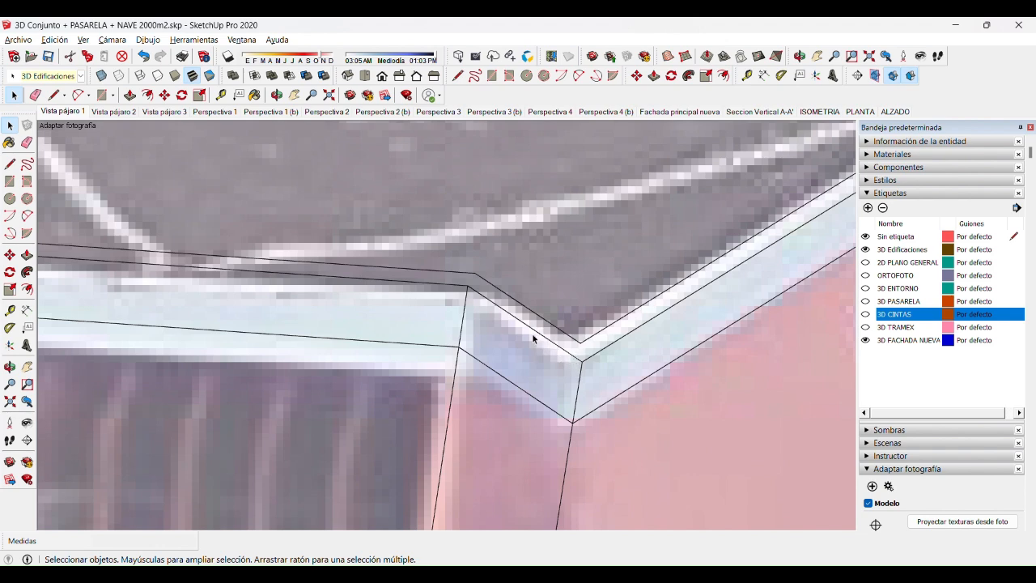
pyautogui.scroll(-8, 542, 346)
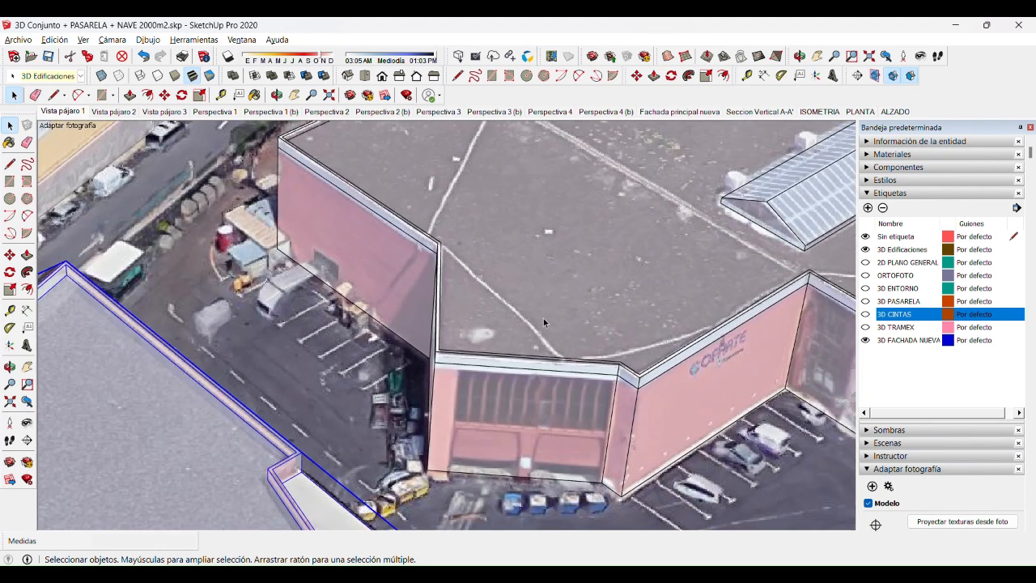
pyautogui.scroll(8, 320, 187)
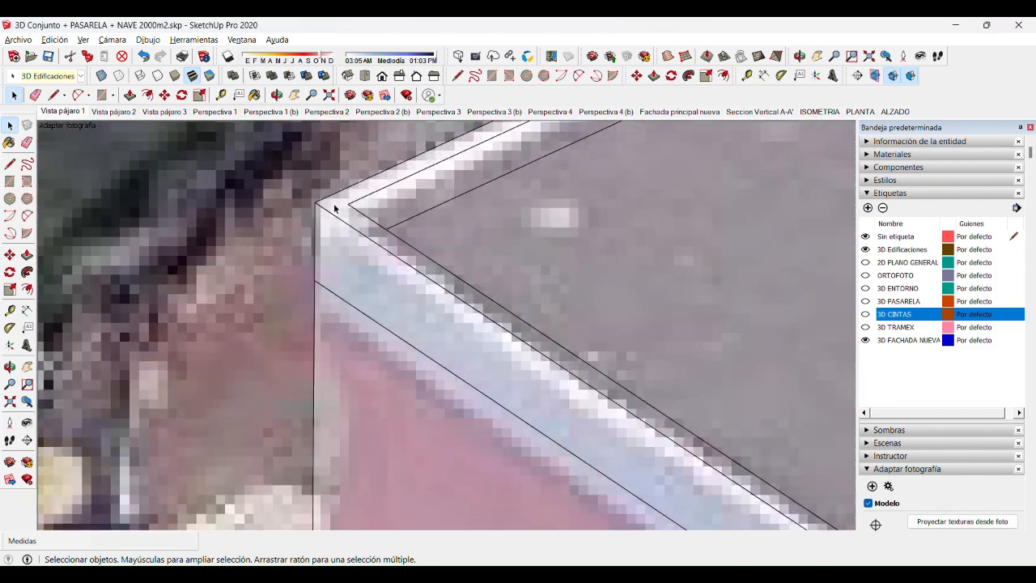
pyautogui.scroll(-10, 383, 246)
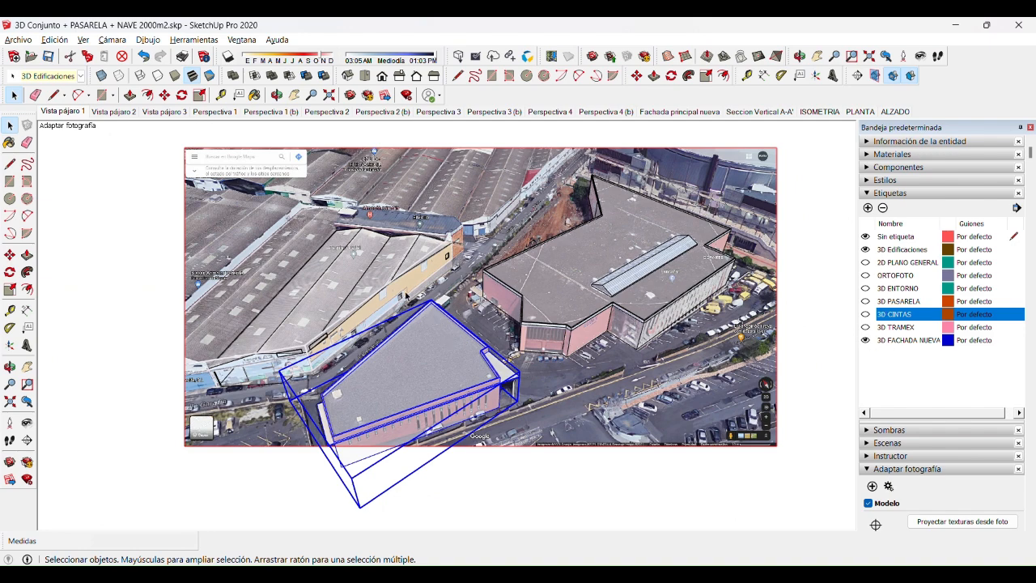
pyautogui.click(142, 246)
pyautogui.scroll(2, 567, 262)
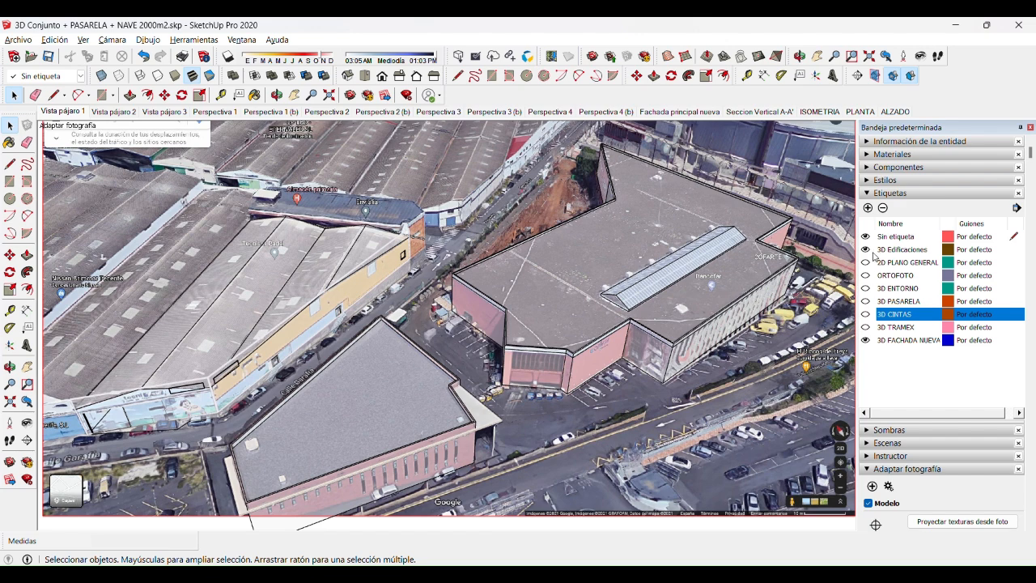
# Step: Show the 3D ENTORNO tag and examine the street and perimeter walls between the modelled buildings
pyautogui.click(866, 288)
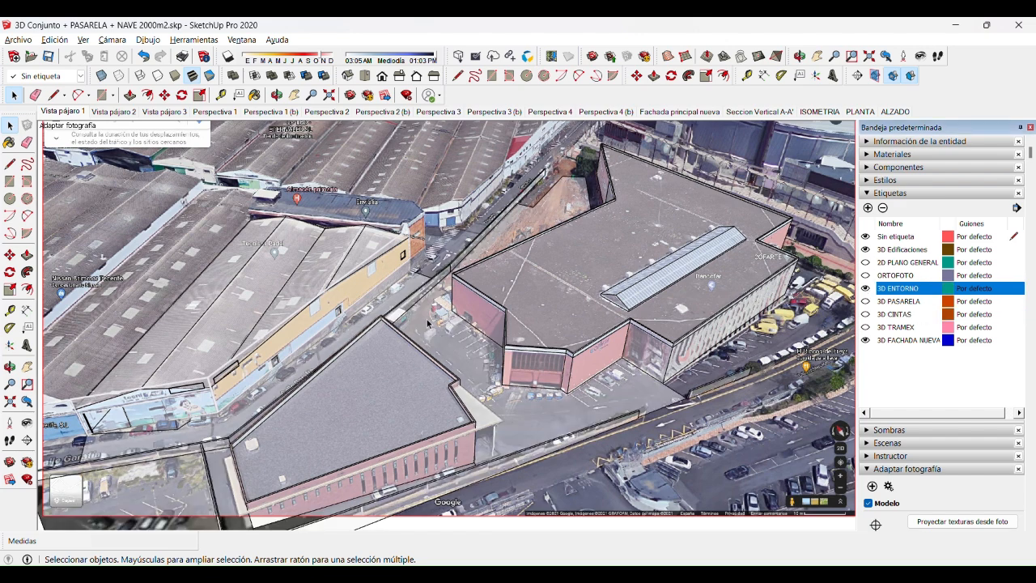
pyautogui.moveTo(469, 339)
pyautogui.mouseDown(button='middle')
pyautogui.moveTo(317, 403)
pyautogui.moveTo(571, 378)
pyautogui.moveTo(364, 223)
pyautogui.mouseUp(button='middle')
pyautogui.scroll(1, 317, 403)
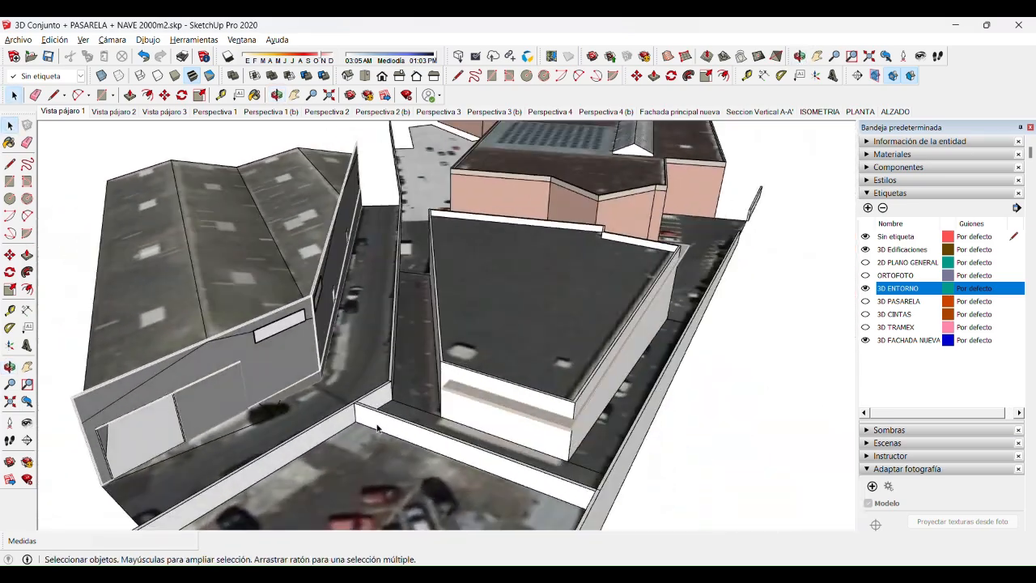
pyautogui.scroll(3, 364, 221)
pyautogui.moveTo(356, 354); pyautogui.dragTo(340, 312, button='middle')
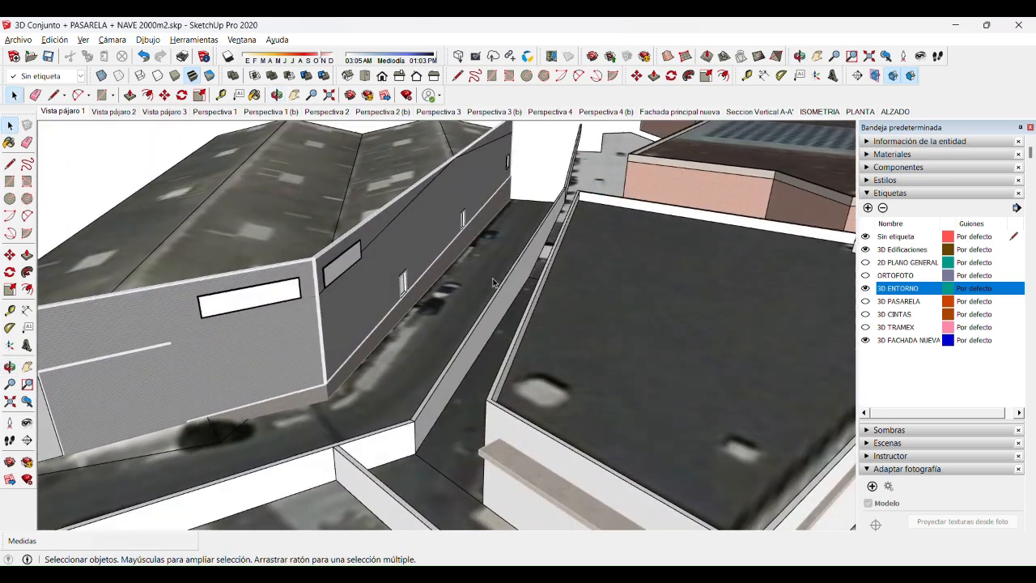
pyautogui.moveTo(567, 292); pyautogui.dragTo(340, 348, button='middle')
pyautogui.keyDown('shift'); pyautogui.moveTo(829, 166); pyautogui.dragTo(699, 218, button='middle'); pyautogui.keyUp('shift')
pyautogui.scroll(3, 701, 224)
pyautogui.moveTo(620, 245)
pyautogui.mouseDown(button='middle')
pyautogui.moveTo(481, 327)
pyautogui.moveTo(342, 284)
pyautogui.moveTo(549, 288)
pyautogui.moveTo(388, 275)
pyautogui.mouseUp(button='middle')
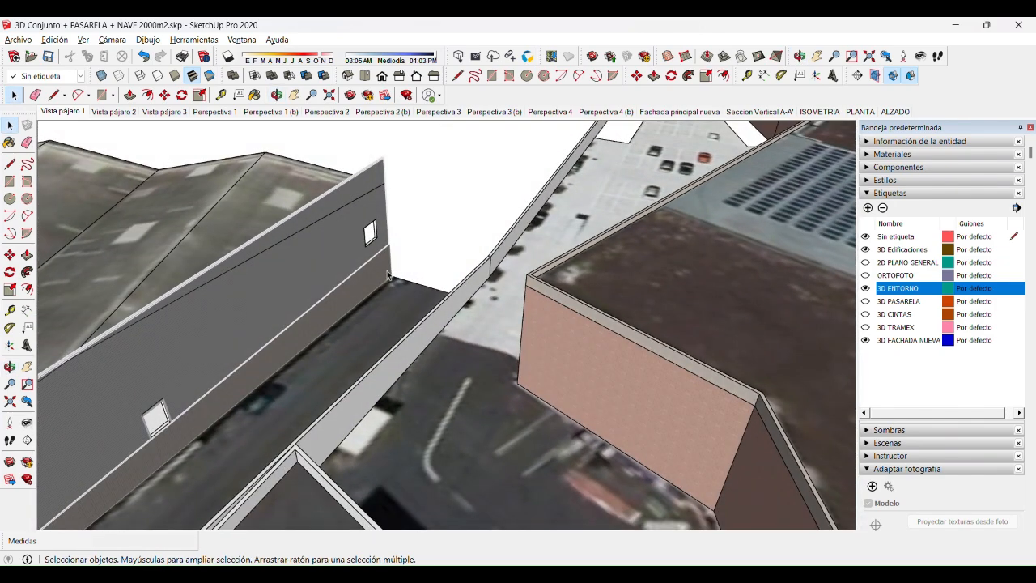
pyautogui.moveTo(385, 333)
pyautogui.mouseDown(button='middle')
pyautogui.moveTo(377, 326)
pyautogui.moveTo(473, 337)
pyautogui.moveTo(471, 357)
pyautogui.moveTo(3, 417)
pyautogui.mouseUp(button='middle')
pyautogui.moveTo(586, 403)
pyautogui.mouseDown(button='middle')
pyautogui.moveTo(301, 338)
pyautogui.moveTo(402, 283)
pyautogui.moveTo(272, 297)
pyautogui.moveTo(105, 134)
pyautogui.mouseUp(button='middle')
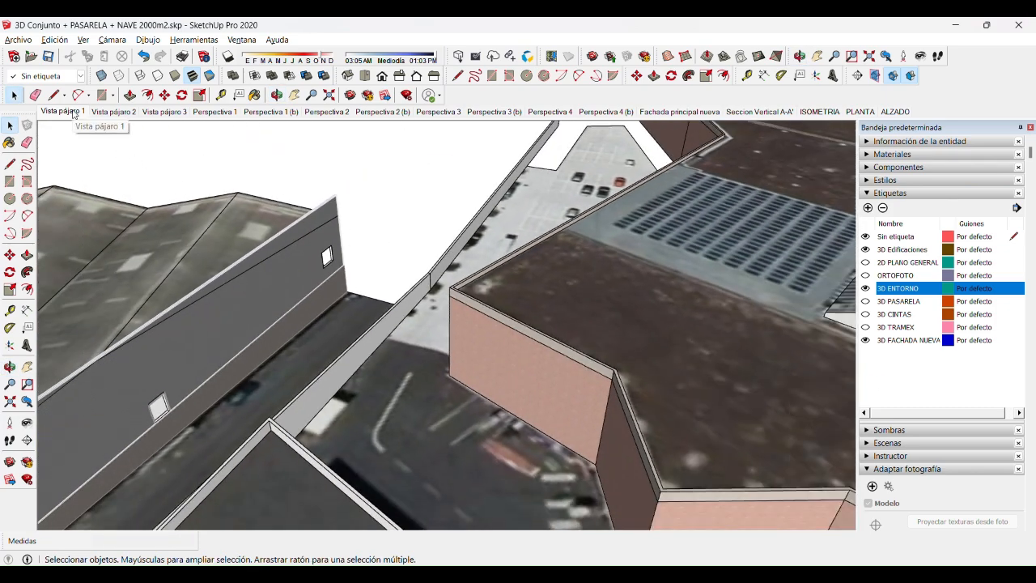
# Step: Examine the whole site model with its surroundings from several angles around the Vista pájaro 1 viewpoint
pyautogui.click(74, 114)
pyautogui.moveTo(396, 267); pyautogui.dragTo(349, 276, button='middle')
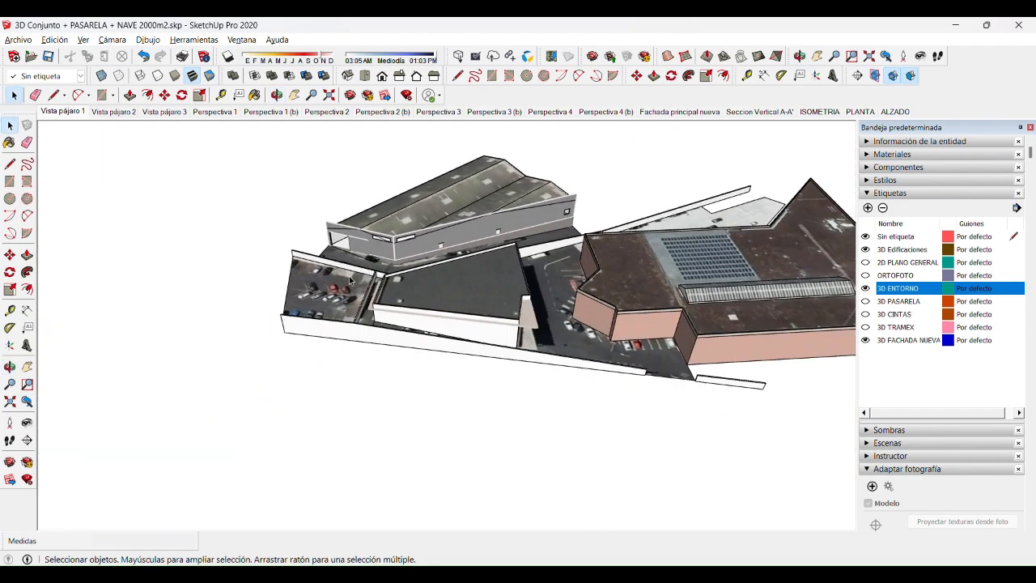
pyautogui.scroll(-2, 340, 283)
pyautogui.scroll(3, 646, 231)
pyautogui.moveTo(417, 309)
pyautogui.mouseDown(button='middle')
pyautogui.moveTo(532, 270)
pyautogui.moveTo(376, 303)
pyautogui.mouseUp(button='middle')
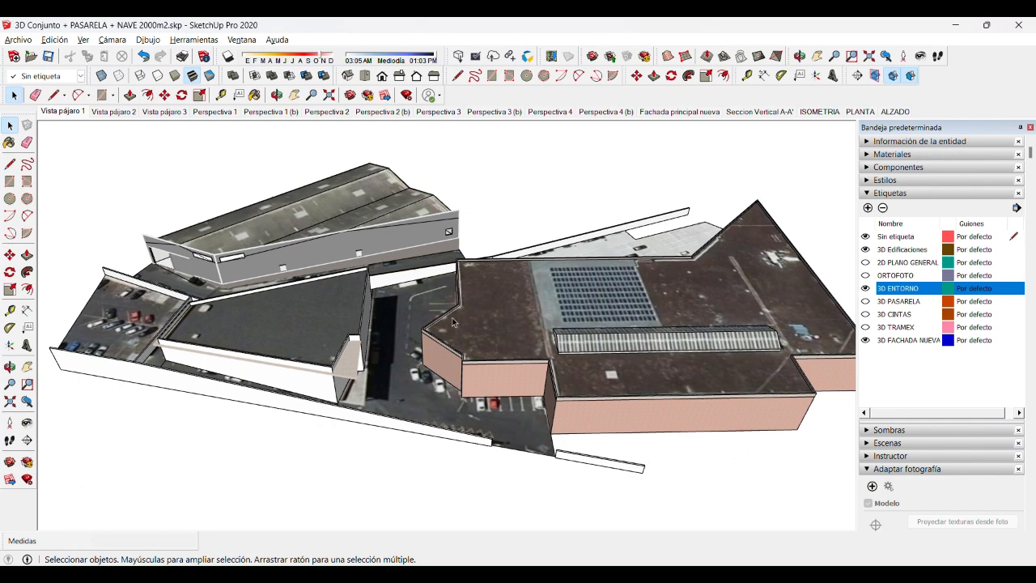
pyautogui.moveTo(530, 350); pyautogui.dragTo(516, 330, button='middle')
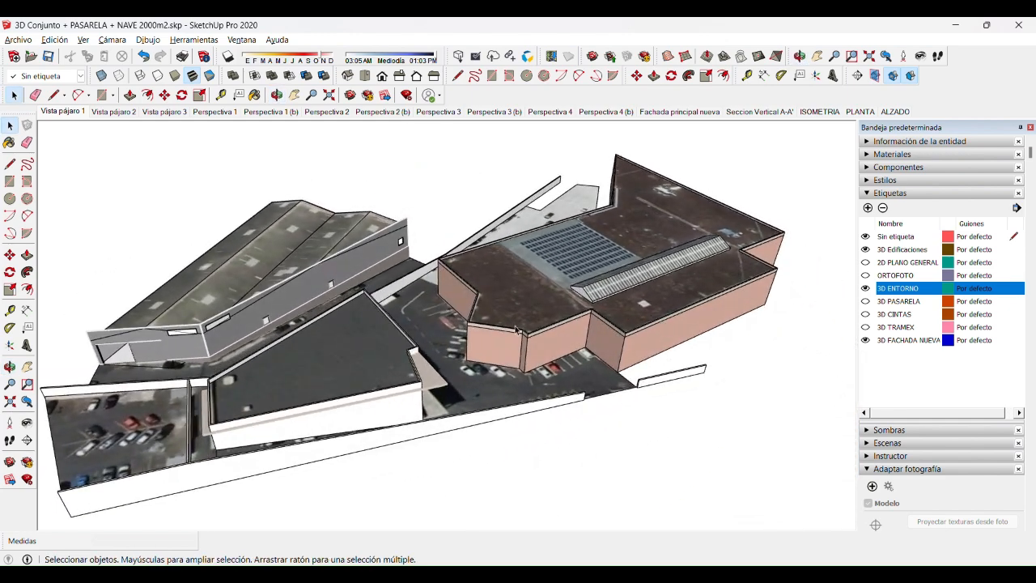
pyautogui.scroll(3, 382, 298)
pyautogui.scroll(-1, 353, 354)
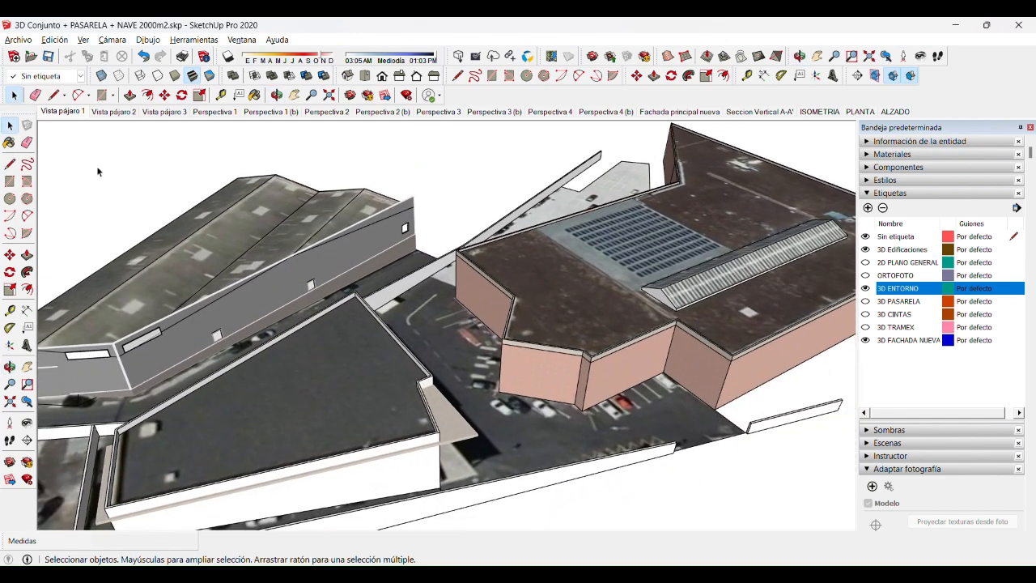
pyautogui.click(70, 111)
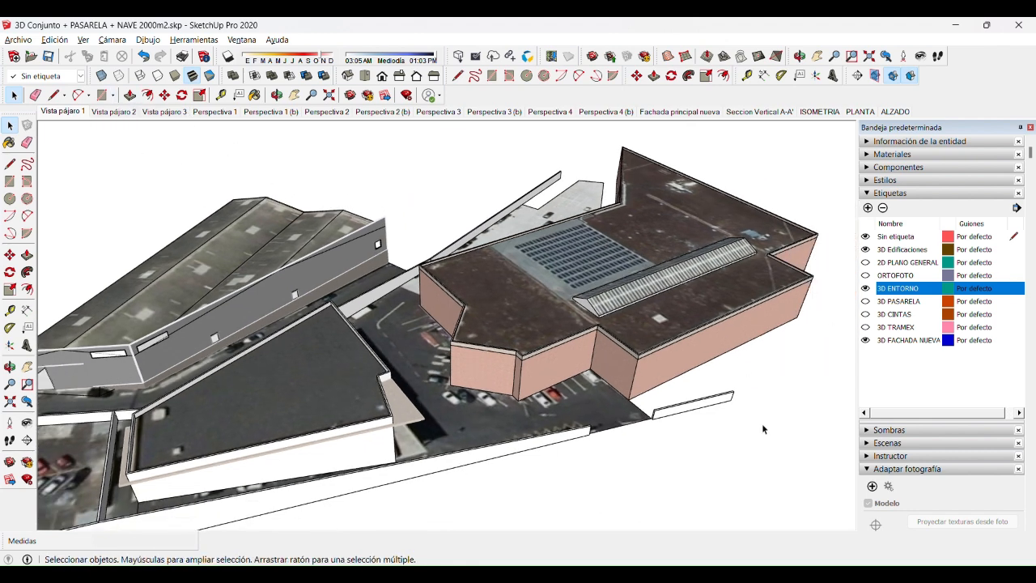
# Step: Switch to the image viewer, browse the original aerial photos from Perspectiva general1 onward, and return to SketchUp
pyautogui.moveTo(811, 574)
pyautogui.click(859, 531)
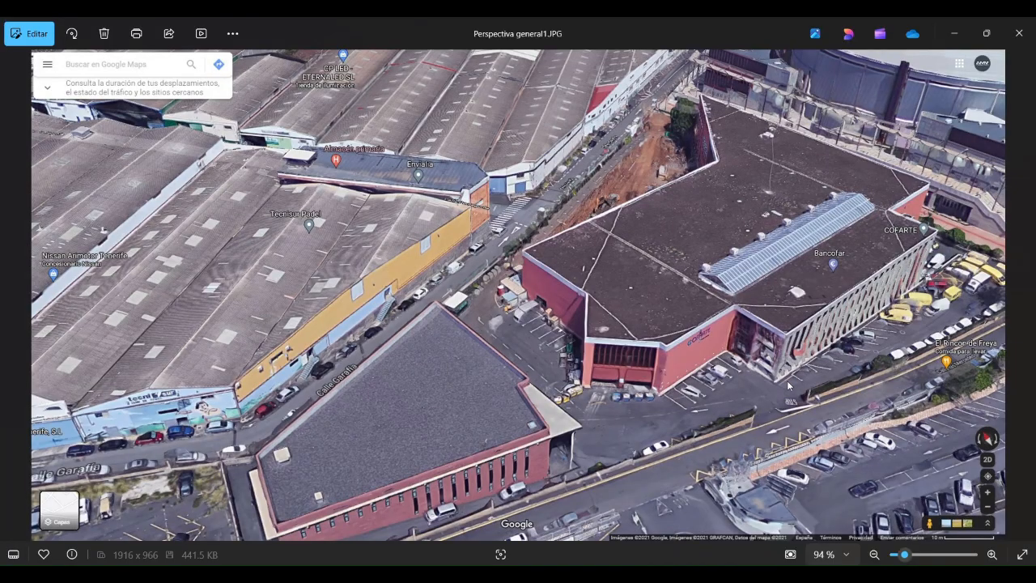
pyautogui.press('Right')
pyautogui.press('Right')
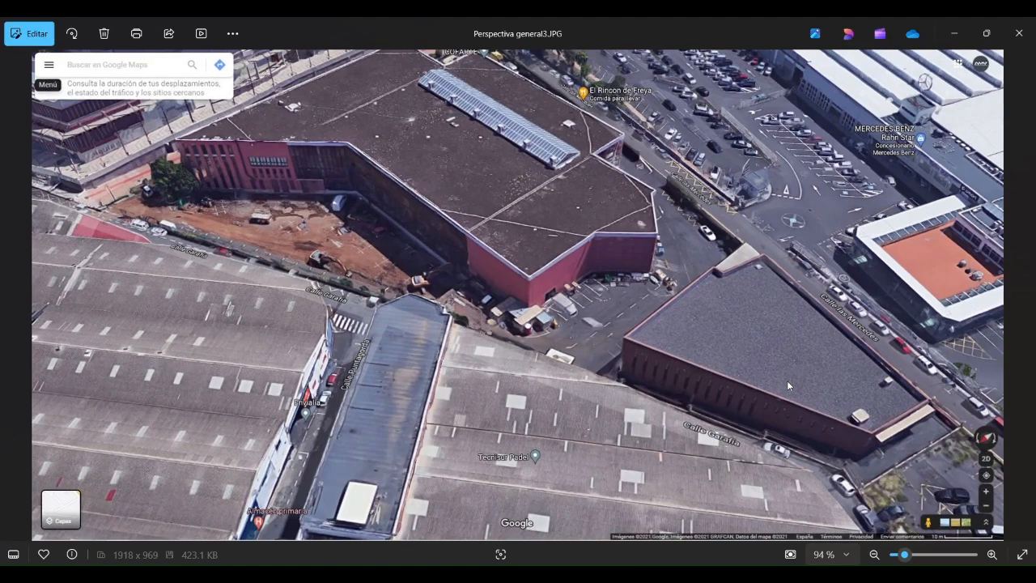
pyautogui.press('Right')
pyautogui.press('Right')
pyautogui.hotkey('alt', 'Tab')
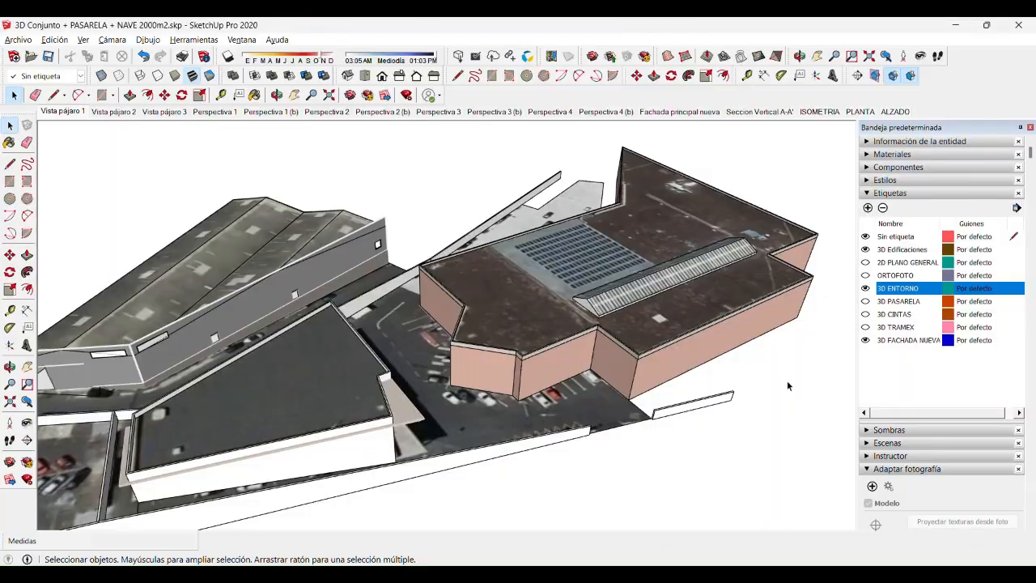
# Step: Activate the Vista pájaro 2 and Vista pájaro 3 scenes to compare the model with their matched photos
pyautogui.click(112, 111)
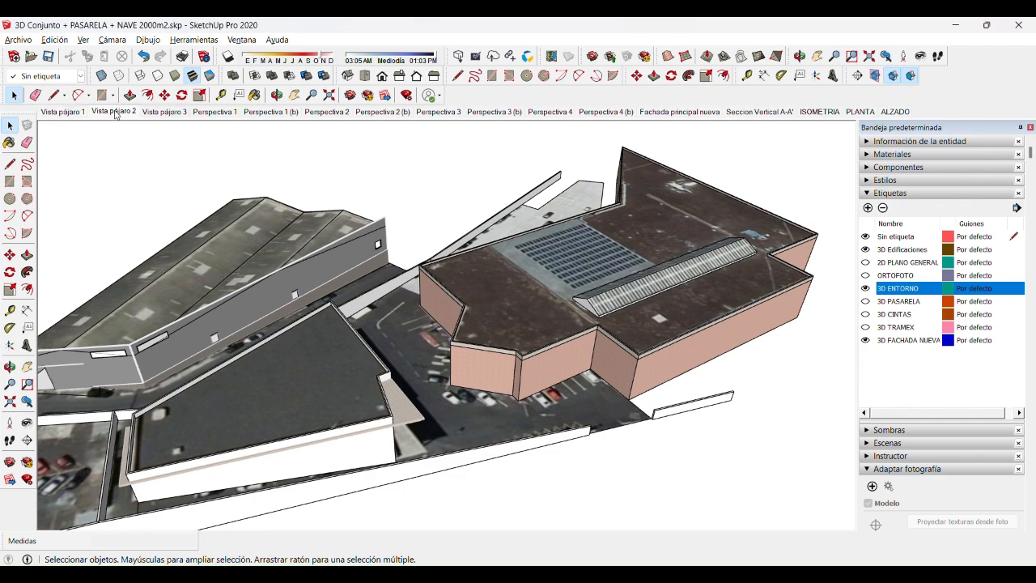
pyautogui.click(63, 112)
pyautogui.click(114, 112)
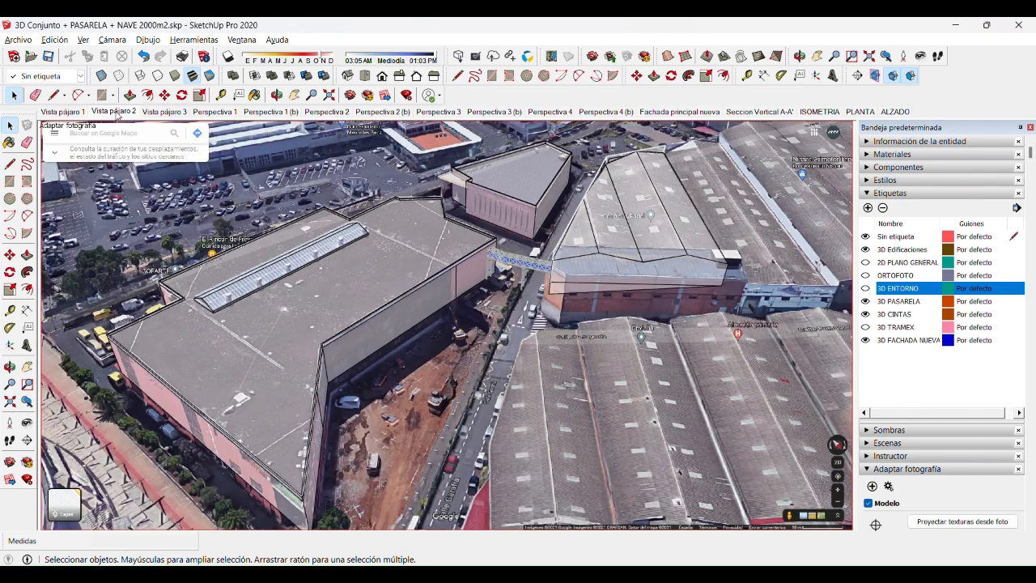
pyautogui.click(165, 112)
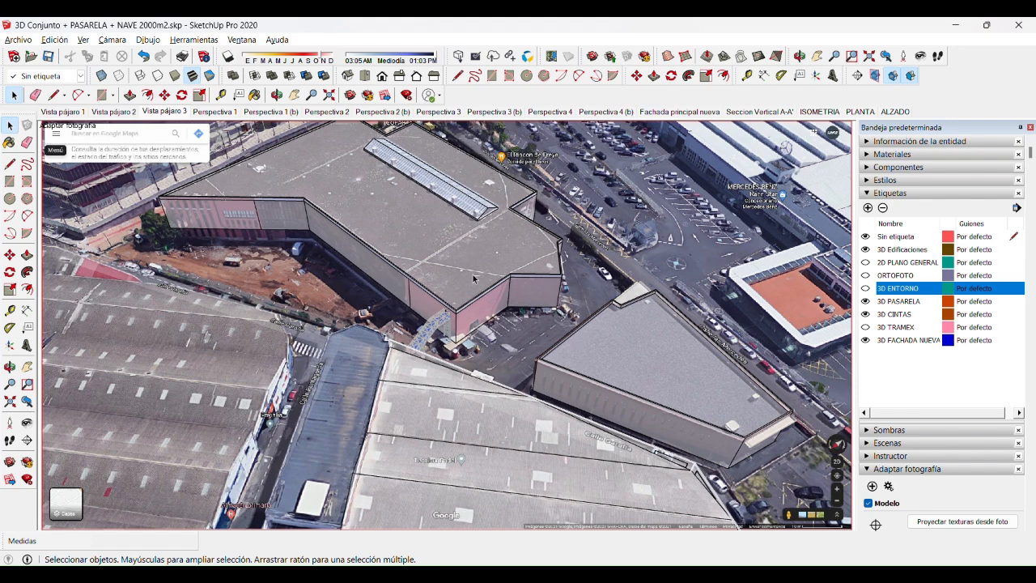
# Step: Return to the Vista pájaro 1 scene and hide its walkway tags, 3D PASARELA and 3D CINTAS
pyautogui.click(62, 111)
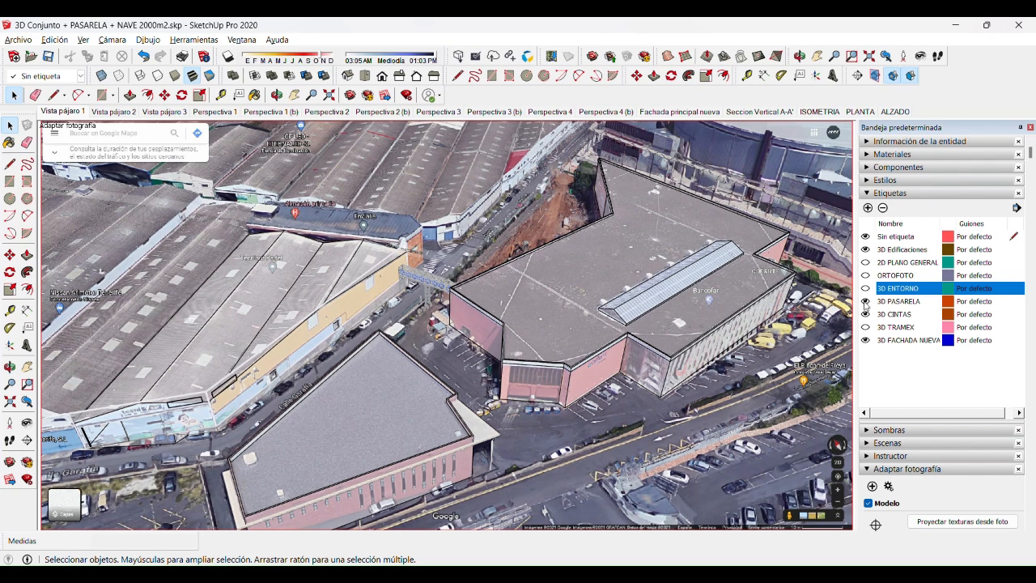
pyautogui.click(864, 301)
pyautogui.click(865, 315)
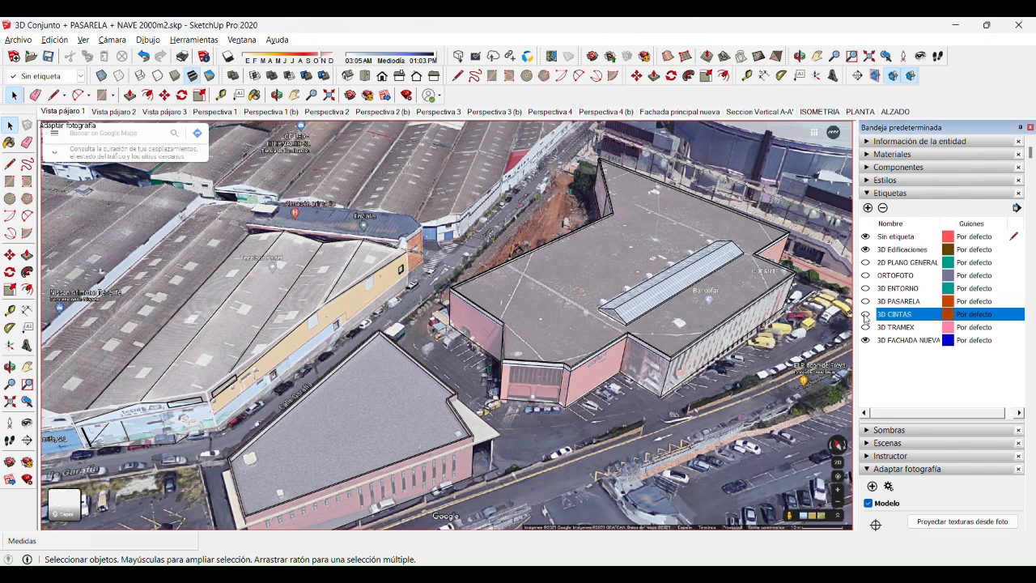
# Step: Inspect the warehouse facade and the large building's roof edges against the Vista pájaro 1 photo
pyautogui.click(295, 95)
pyautogui.scroll(5, 477, 307)
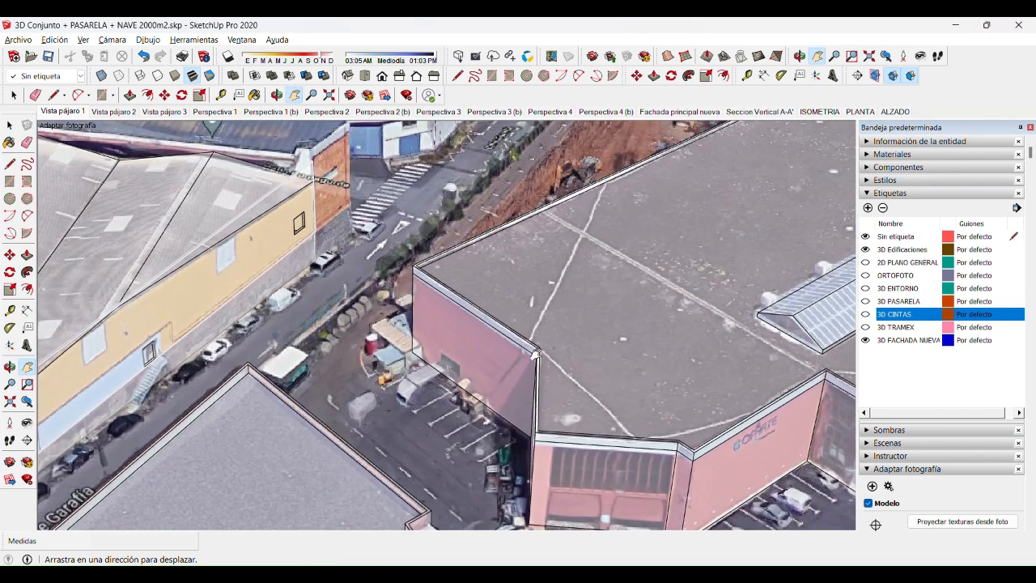
pyautogui.scroll(-3, 607, 377)
pyautogui.scroll(3, 378, 274)
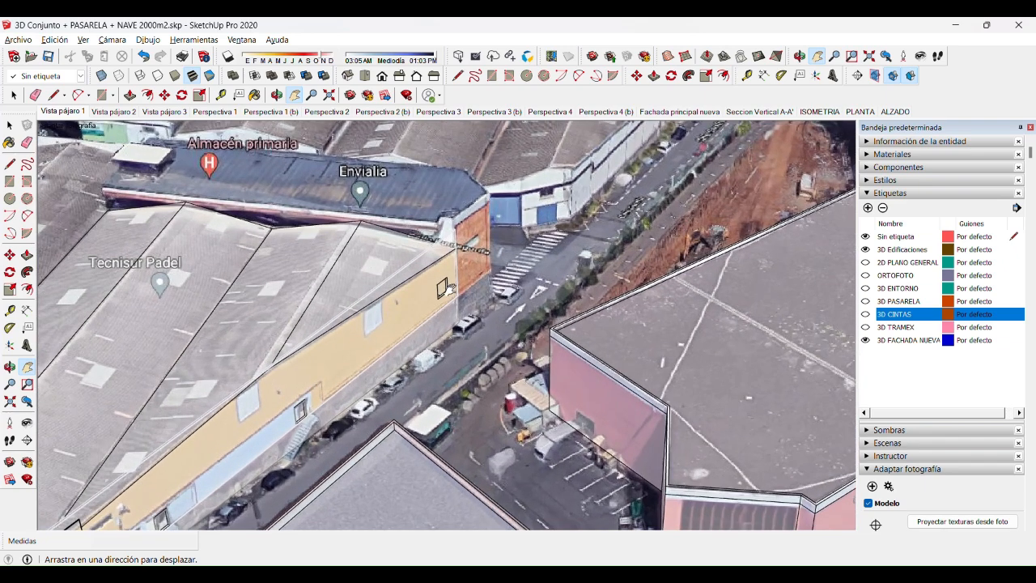
pyautogui.scroll(-5, 447, 288)
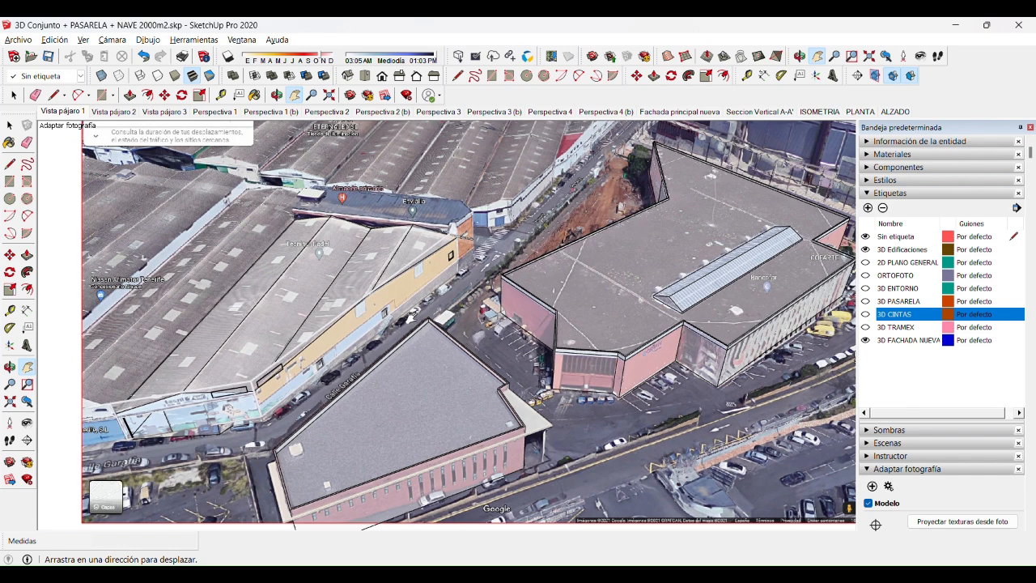
pyautogui.scroll(3, 639, 230)
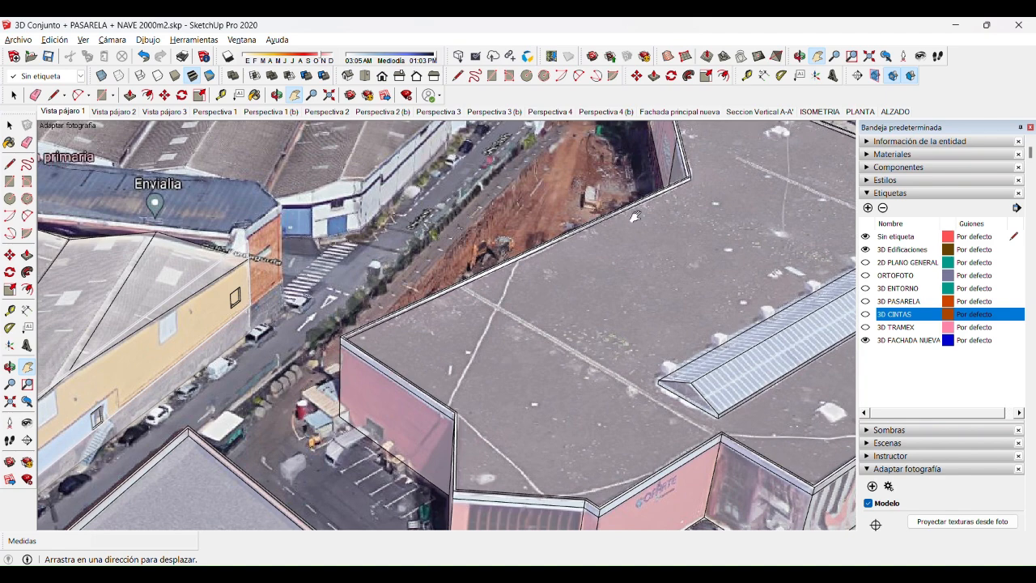
# Step: Compare the large building's roof edges and the smaller grey-roofed building's selected outline with the Vista pájaro 1 photo
pyautogui.scroll(-5, 243, 372)
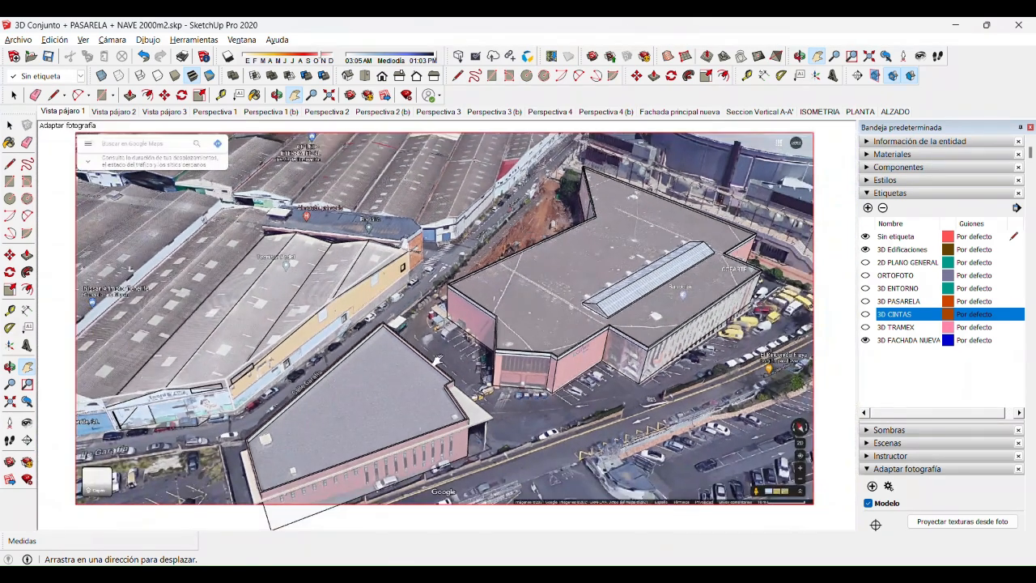
pyautogui.scroll(3, 517, 251)
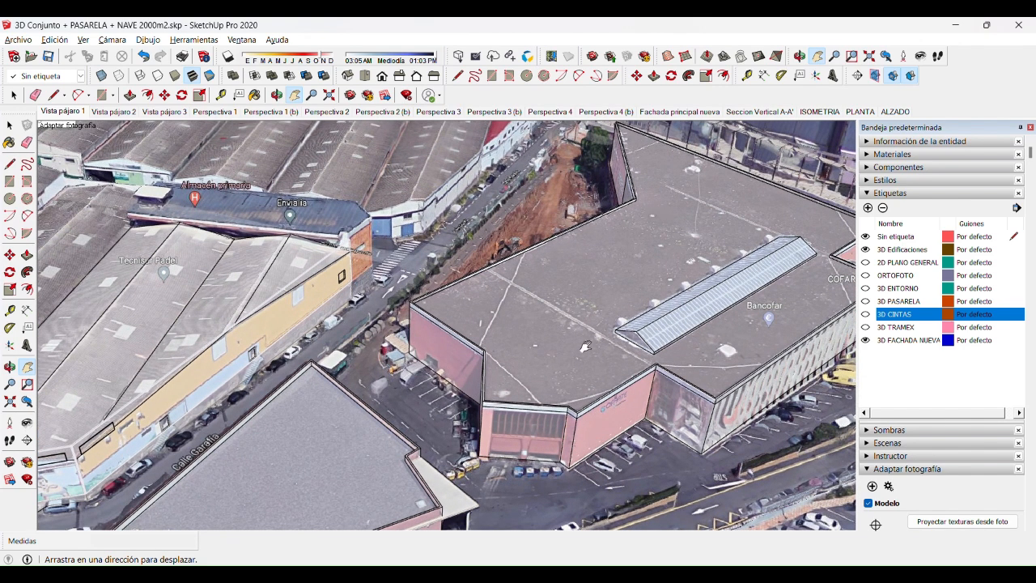
pyautogui.scroll(5, 540, 245)
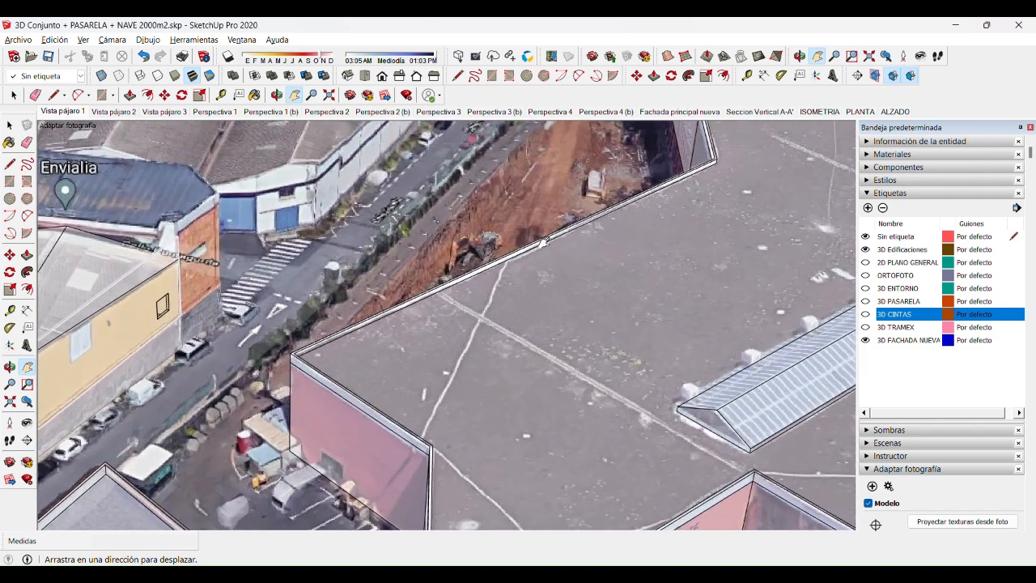
pyautogui.scroll(-6, 543, 242)
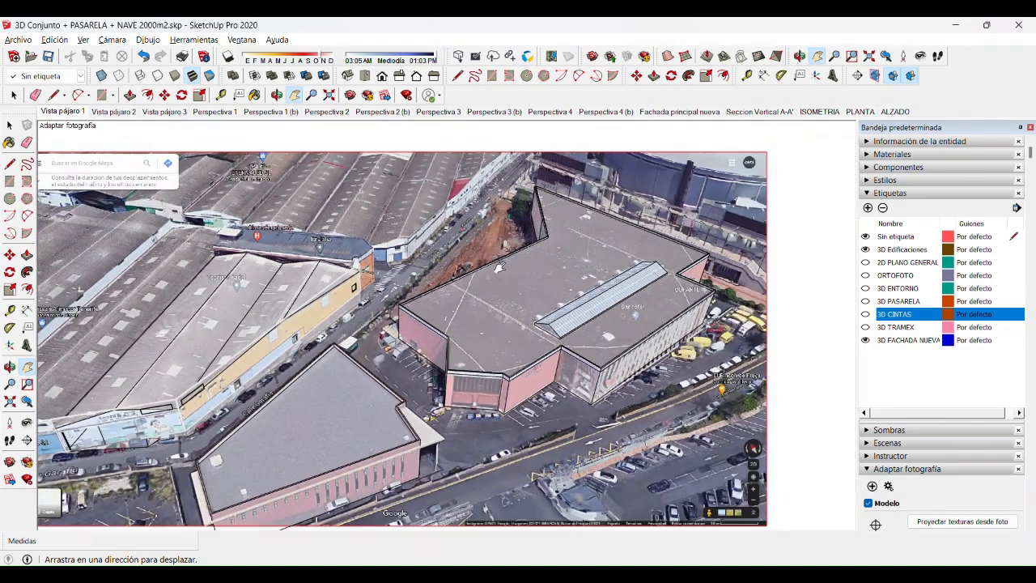
pyautogui.scroll(5, 331, 405)
pyautogui.press('space')
pyautogui.click(330, 402)
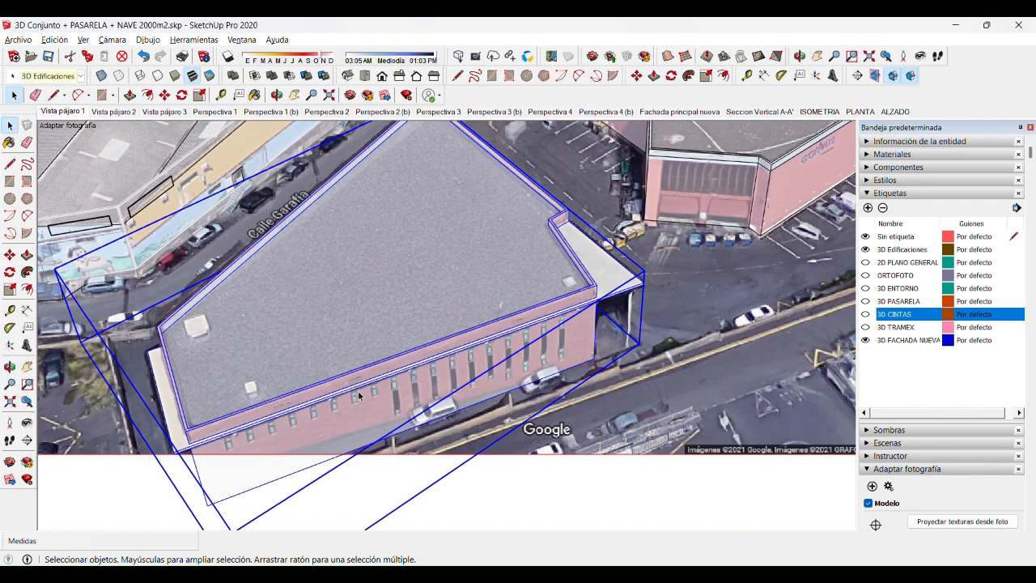
pyautogui.scroll(1, 172, 461)
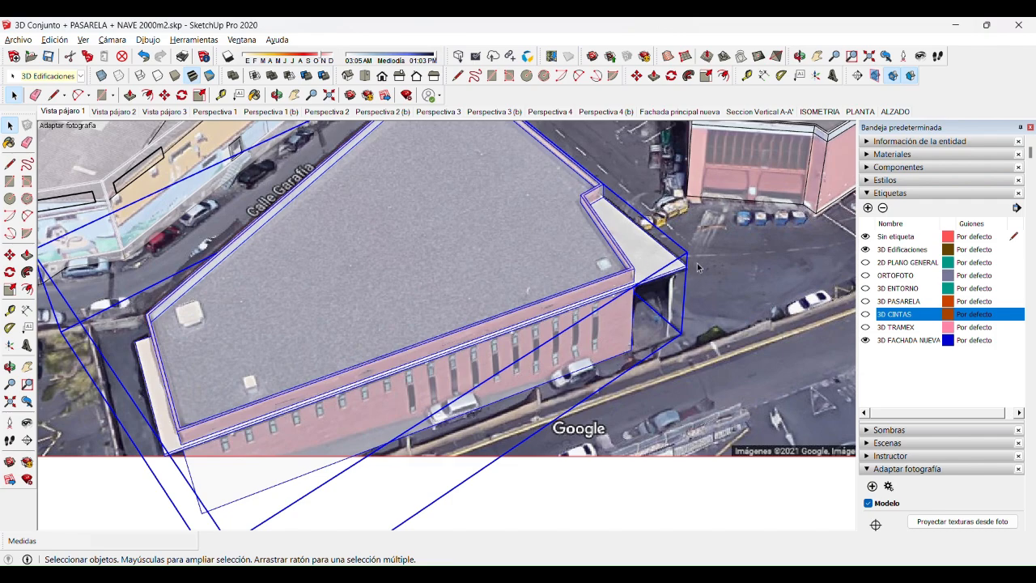
pyautogui.click(488, 499)
# Step: Leave the matched photo view and measure the height of the large building's pink corner wall, from parapet to base
pyautogui.scroll(-5, 363, 478)
pyautogui.moveTo(323, 412); pyautogui.dragTo(407, 328, button='middle')
pyautogui.scroll(2, 407, 322)
pyautogui.scroll(6, 494, 340)
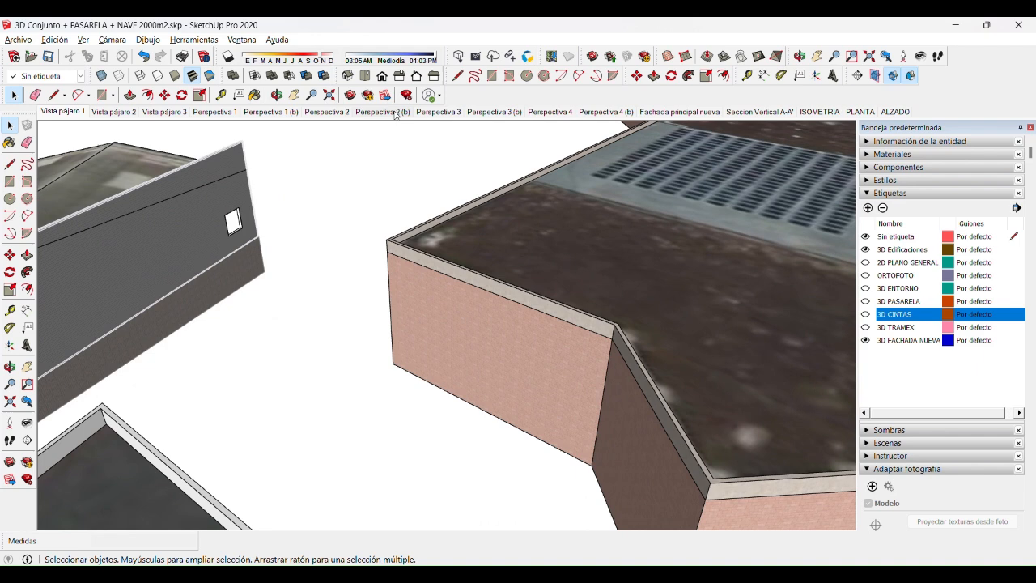
pyautogui.click(220, 95)
pyautogui.scroll(2, 485, 261)
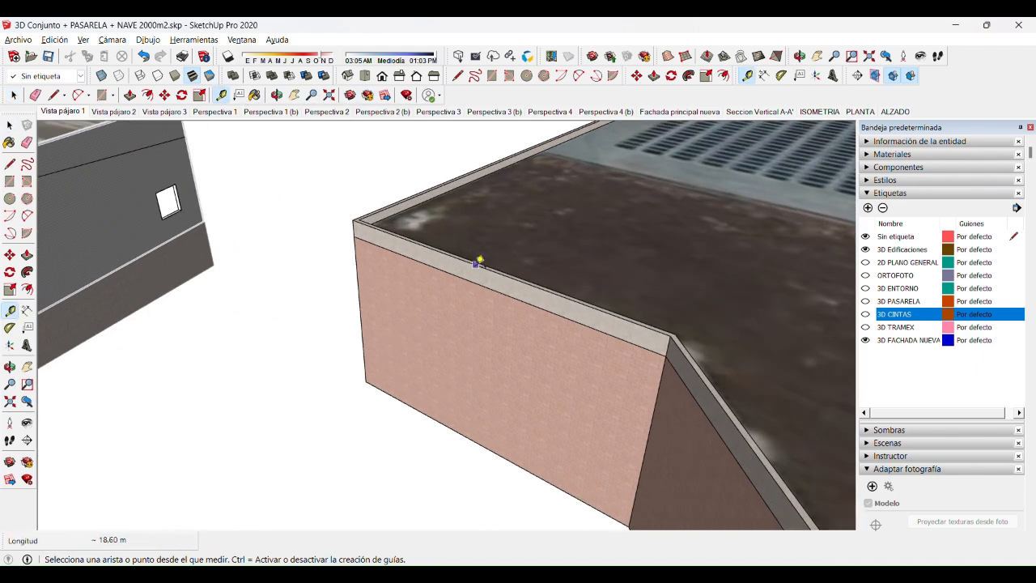
pyautogui.click(476, 265)
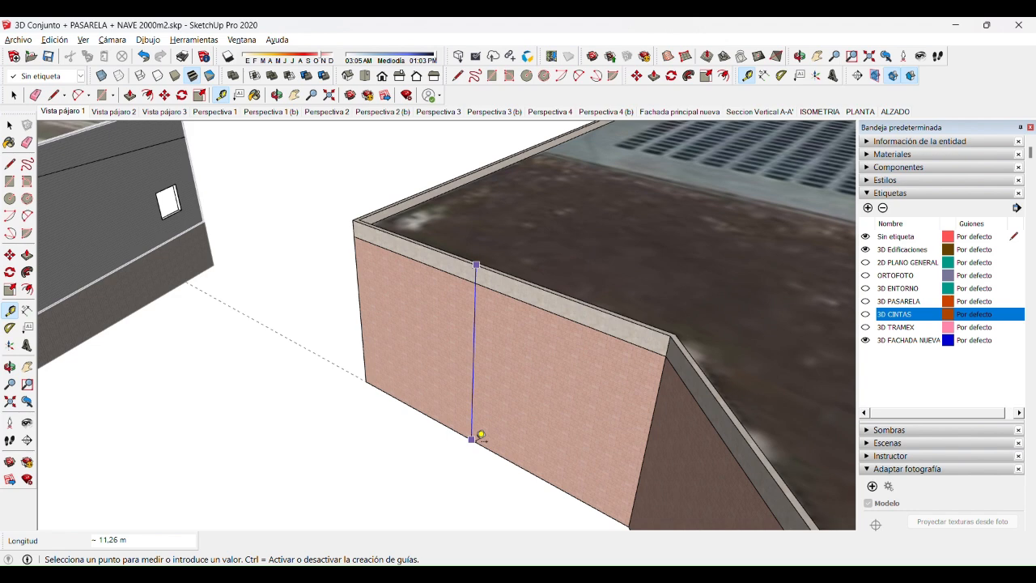
pyautogui.press('space')
# Step: Return to the Vista pájaro 1 scene and hide the 3D CINTAS and 3D PASARELA tags
pyautogui.moveTo(497, 293); pyautogui.dragTo(495, 320, button='middle')
pyautogui.moveTo(356, 269); pyautogui.dragTo(357, 318, button='middle')
pyautogui.scroll(4, 371, 314)
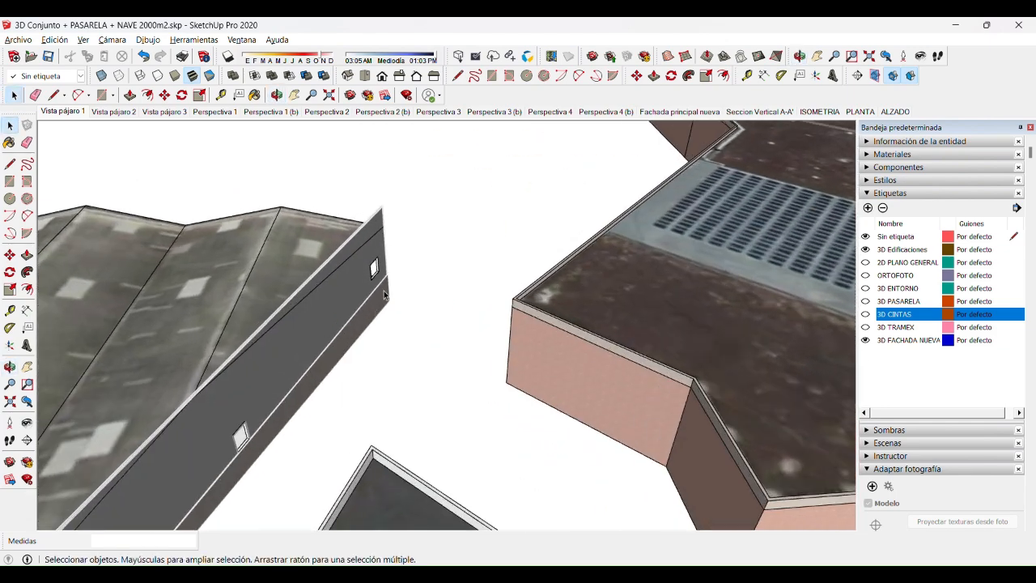
pyautogui.scroll(-5, 387, 272)
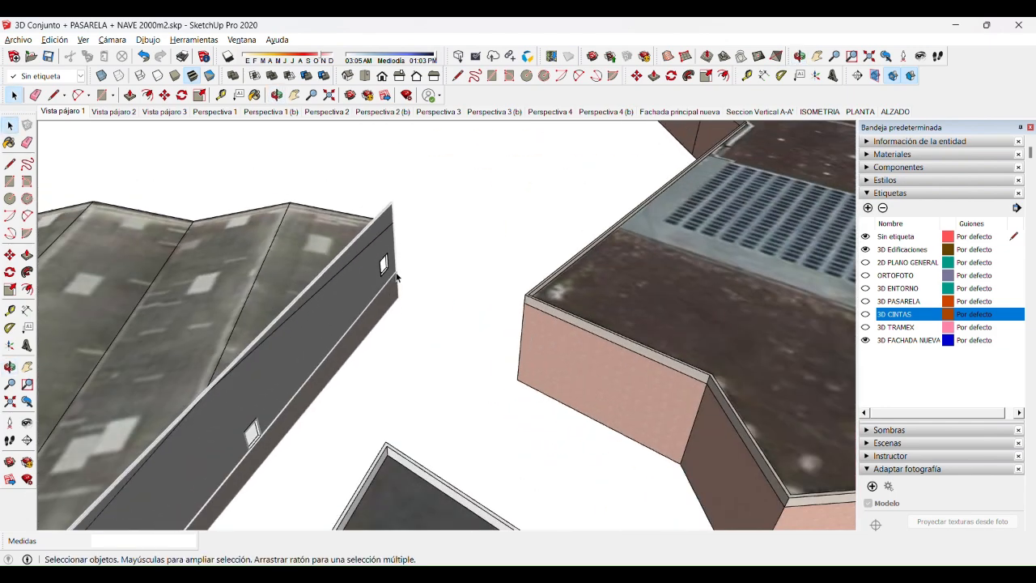
pyautogui.click(62, 111)
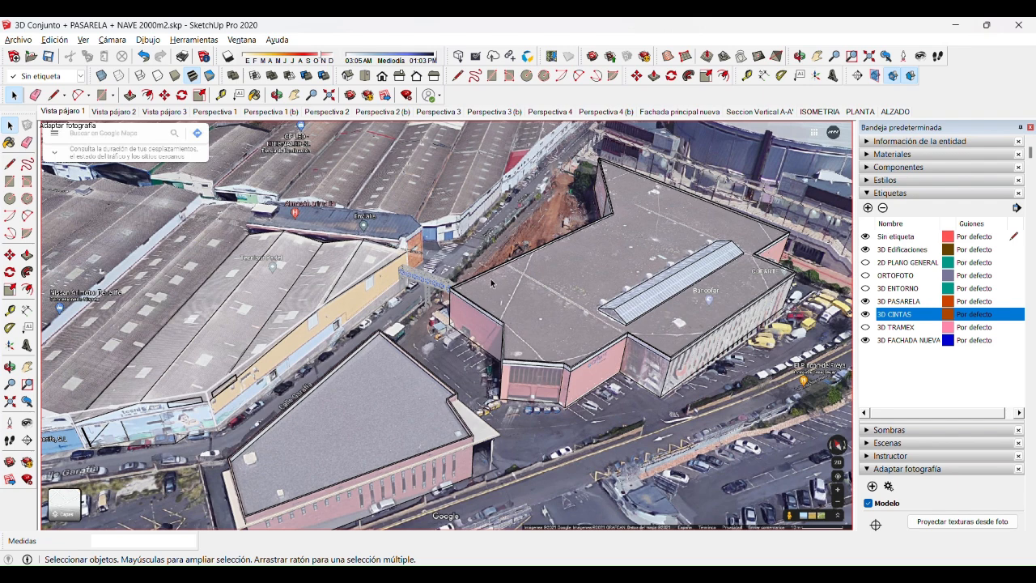
pyautogui.click(865, 314)
pyautogui.click(865, 302)
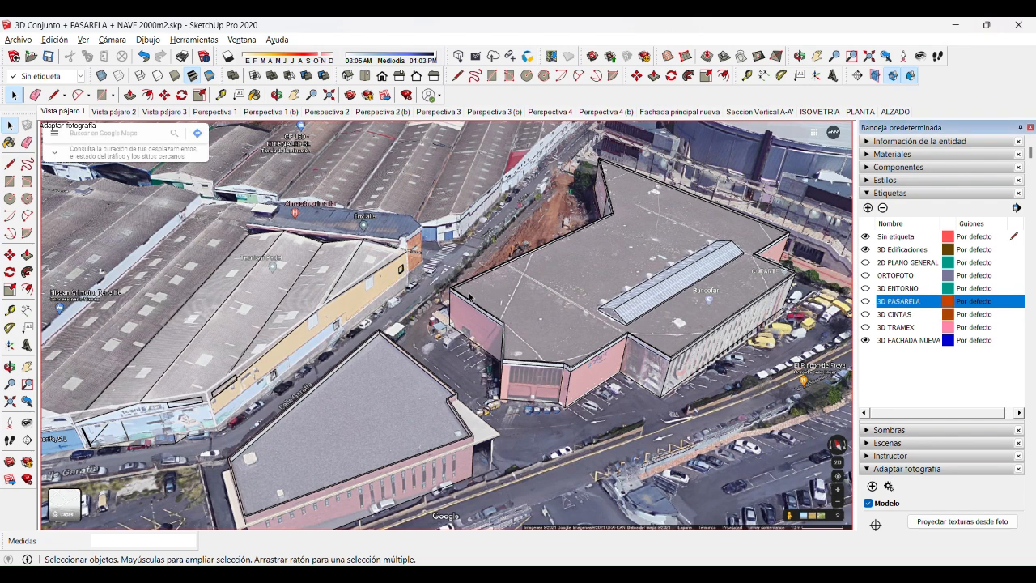
pyautogui.scroll(2, 507, 307)
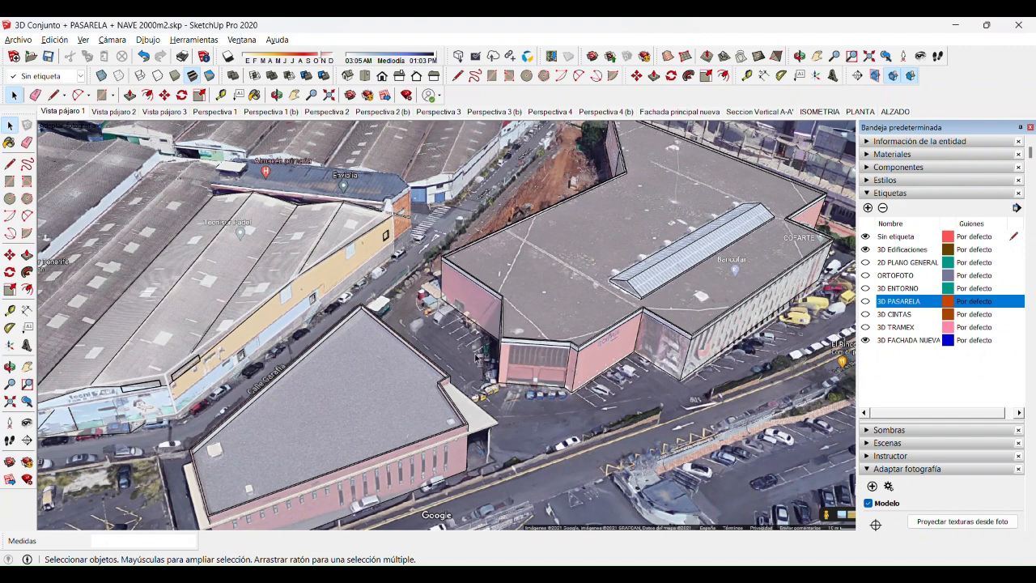
# Step: Collapse the Etiquetas section and toggle the model's display over the matched photo repeatedly to compare both, leaving it shown
pyautogui.click(868, 194)
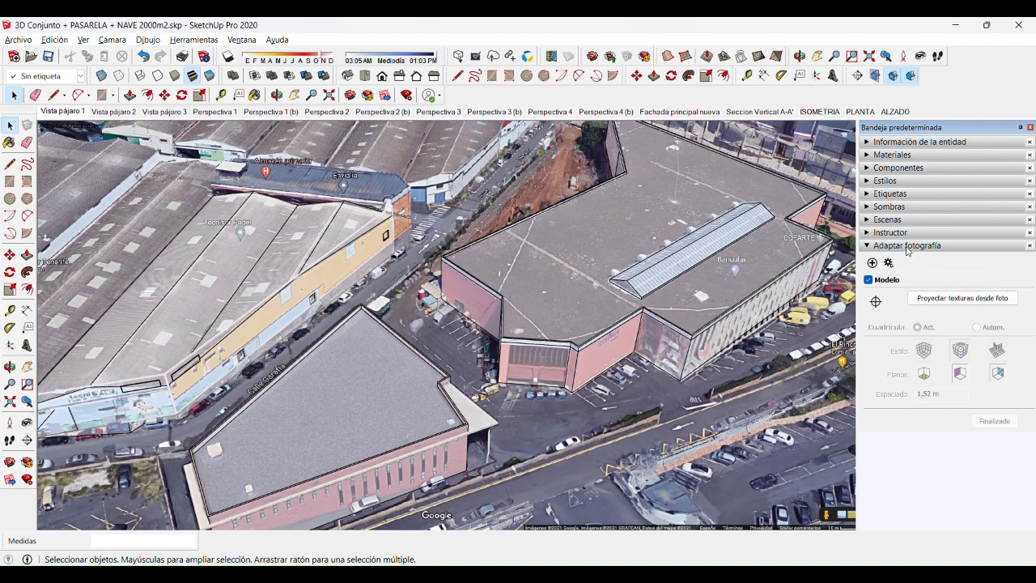
pyautogui.click(868, 280)
pyautogui.click(868, 280)
pyautogui.click(868, 280)
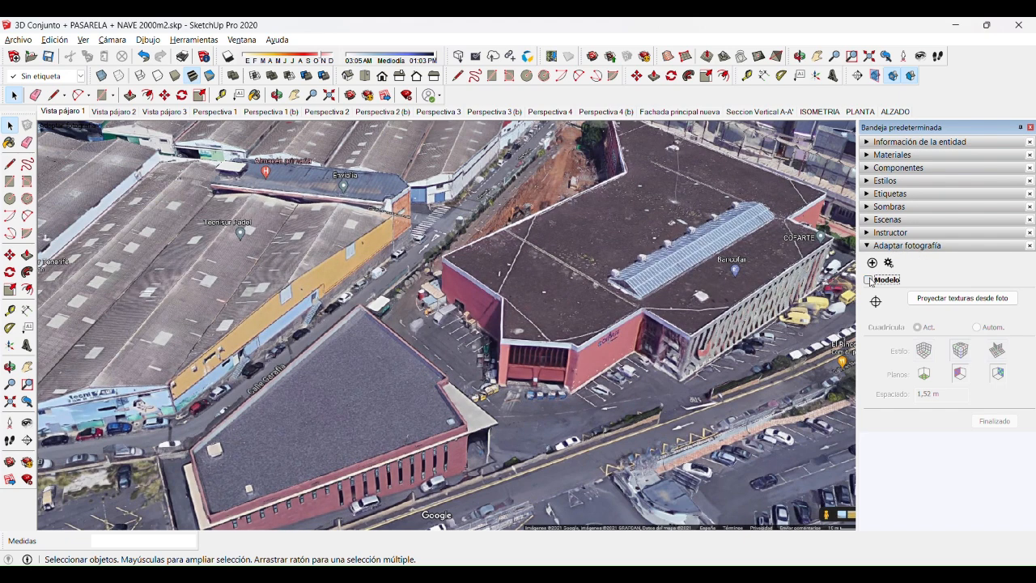
pyautogui.click(869, 280)
pyautogui.click(868, 280)
pyautogui.click(869, 280)
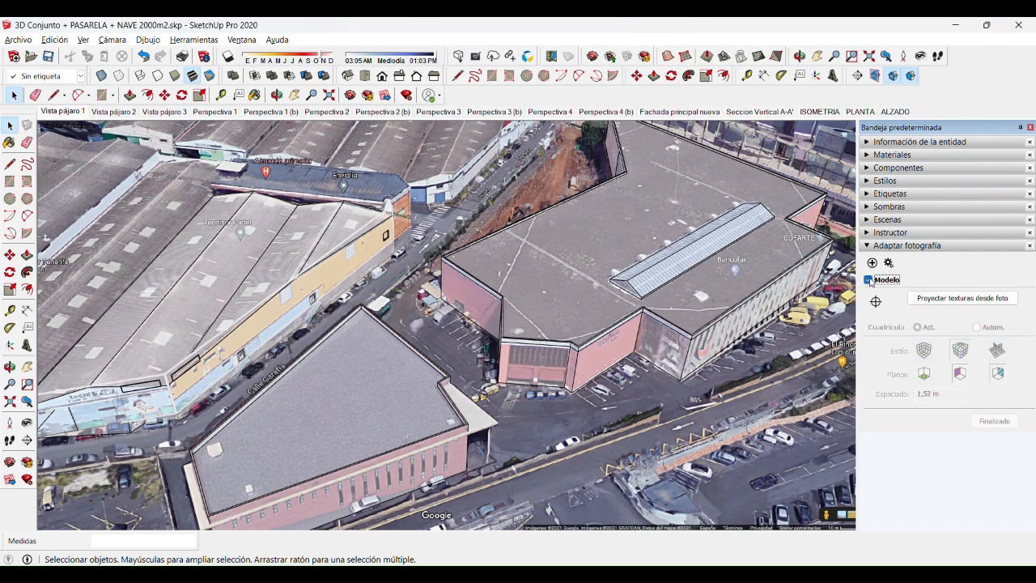
pyautogui.click(869, 280)
pyautogui.click(868, 280)
pyautogui.click(869, 280)
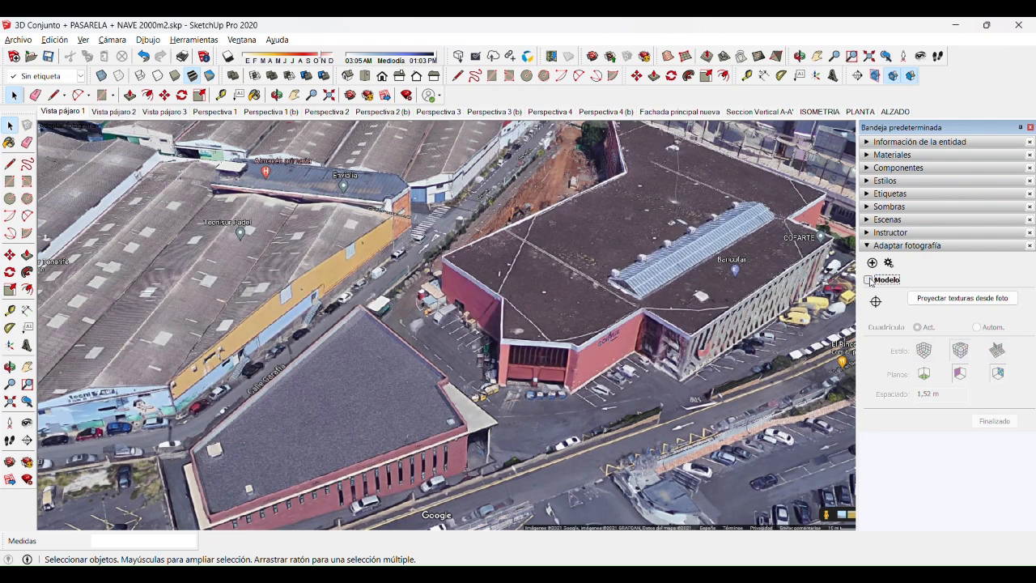
pyautogui.click(869, 280)
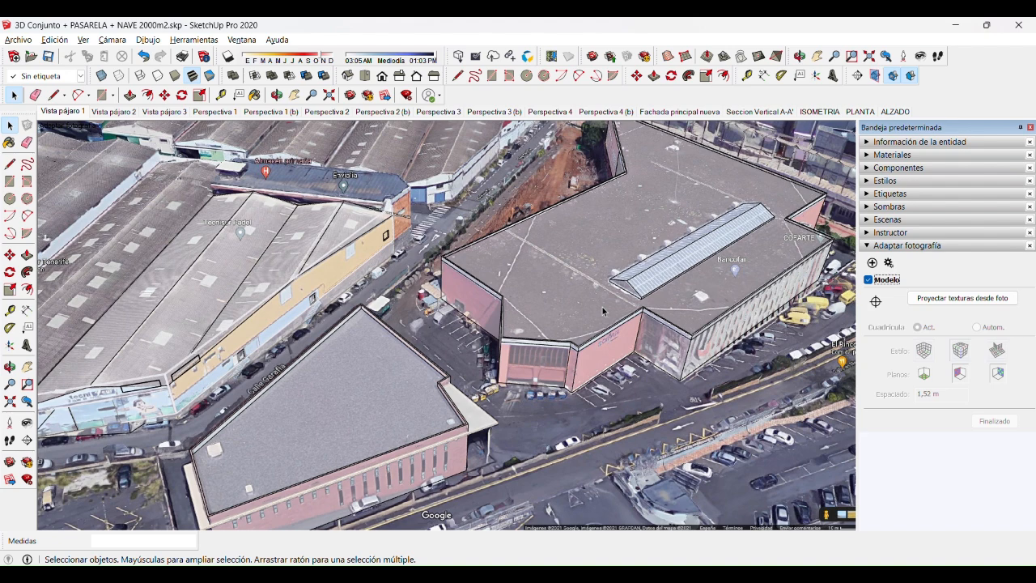
# Step: Open the Vista pájaro 1 matched photo for editing of its axes and vanishing lines
pyautogui.scroll(-2, 640, 307)
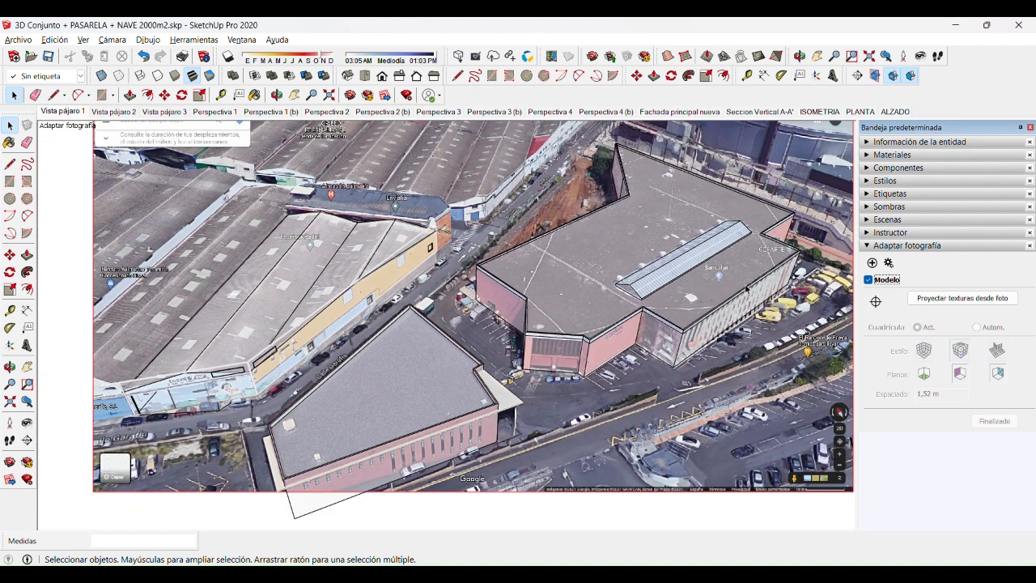
pyautogui.scroll(-2, 461, 305)
pyautogui.scroll(4, 469, 267)
pyautogui.scroll(-1, 476, 240)
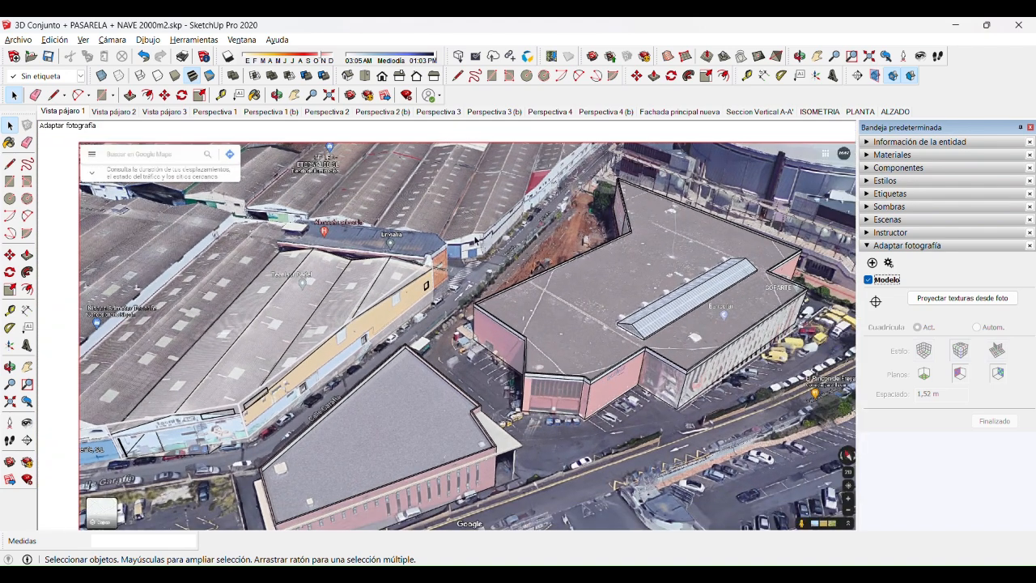
pyautogui.scroll(-1, 488, 217)
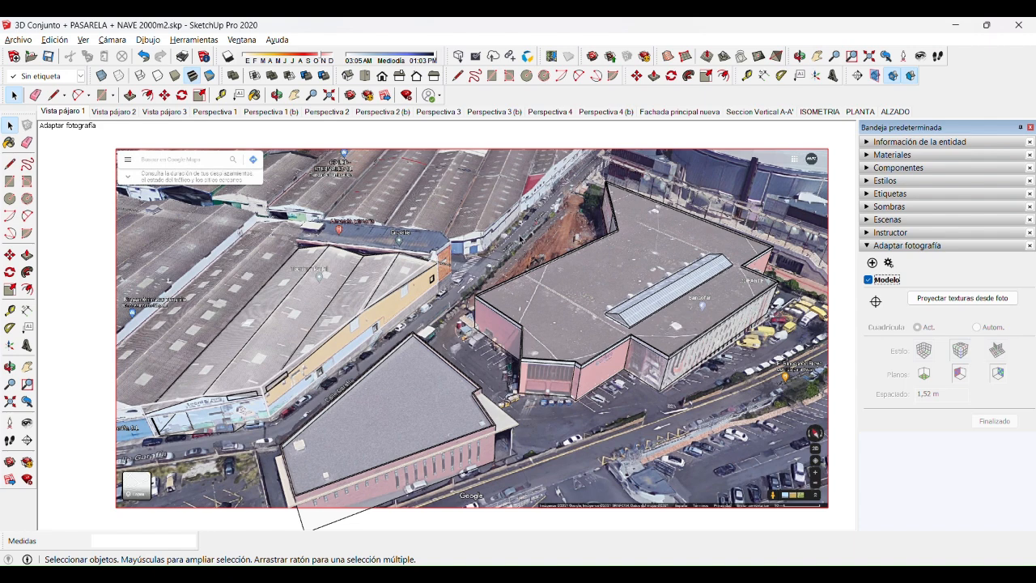
pyautogui.click(888, 263)
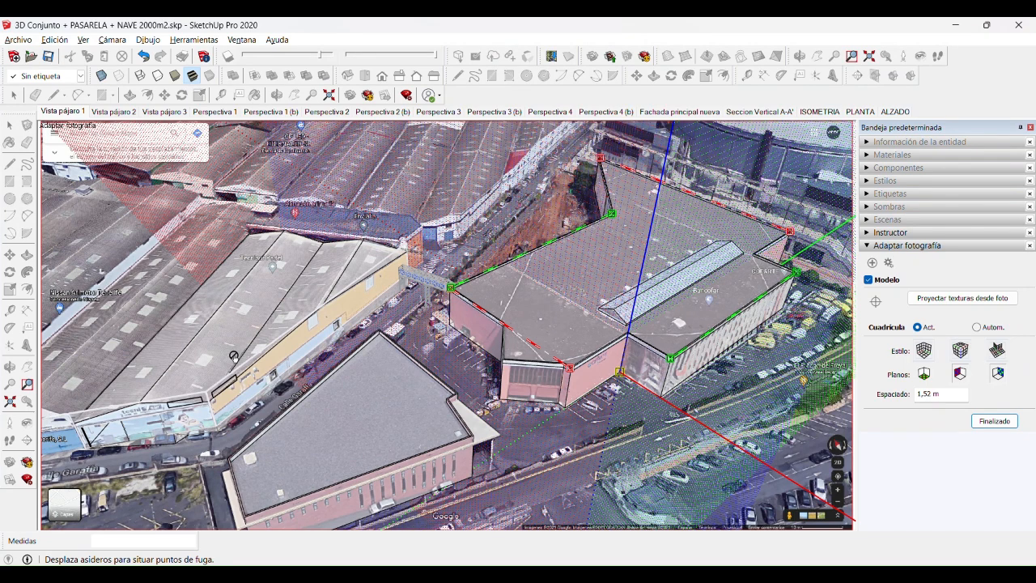
# Step: Examine how the red and green perspective bars and their handles follow the large building's roof edges
pyautogui.scroll(-2, 214, 348)
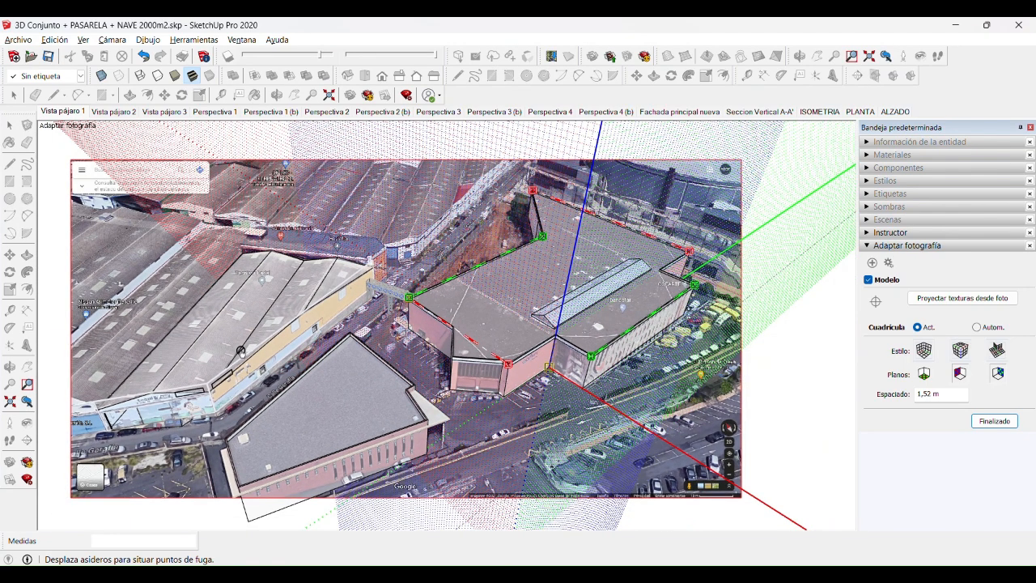
pyautogui.scroll(-2, 240, 350)
pyautogui.scroll(3, 465, 216)
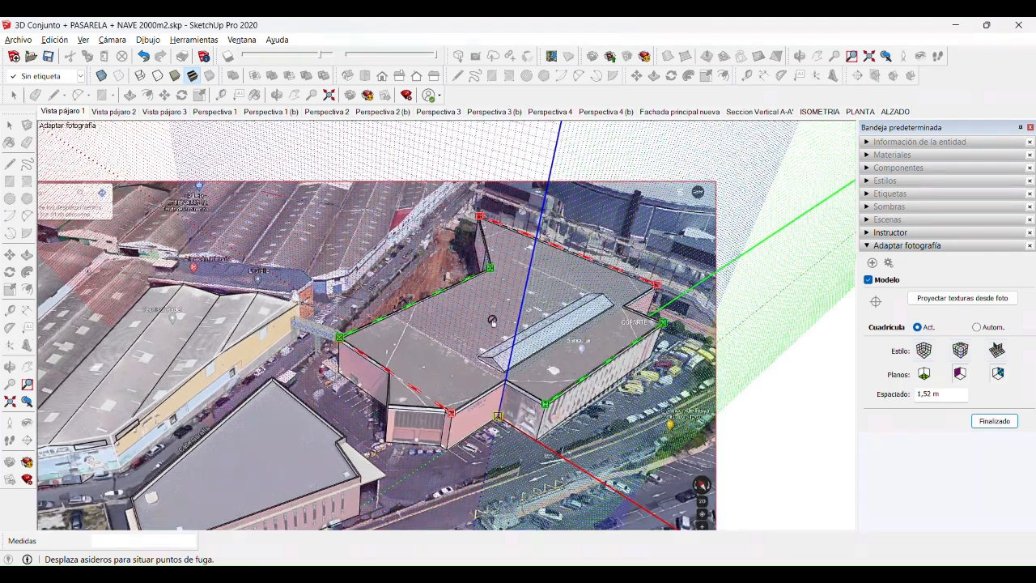
pyautogui.scroll(1, 519, 243)
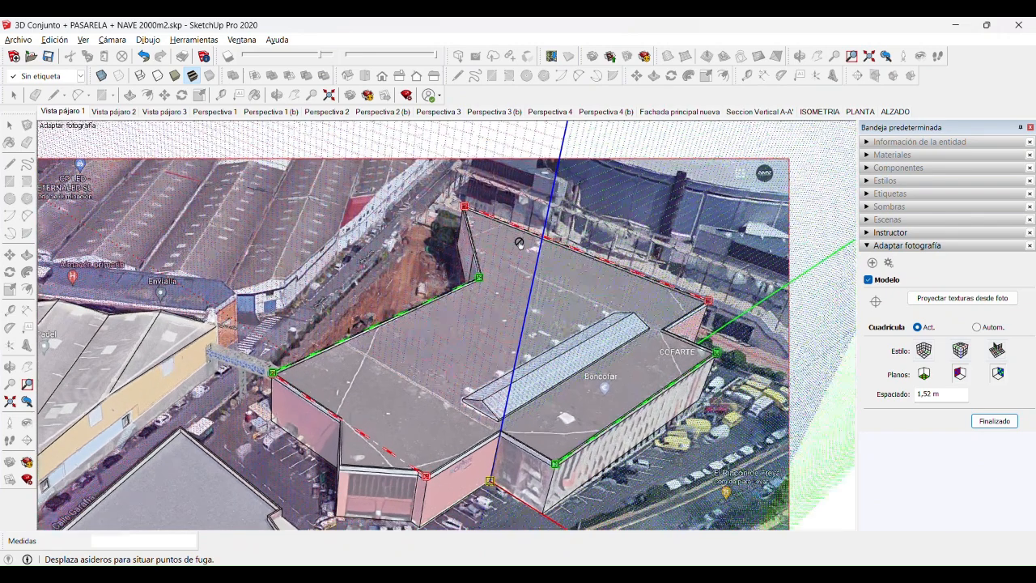
pyautogui.scroll(1, 519, 243)
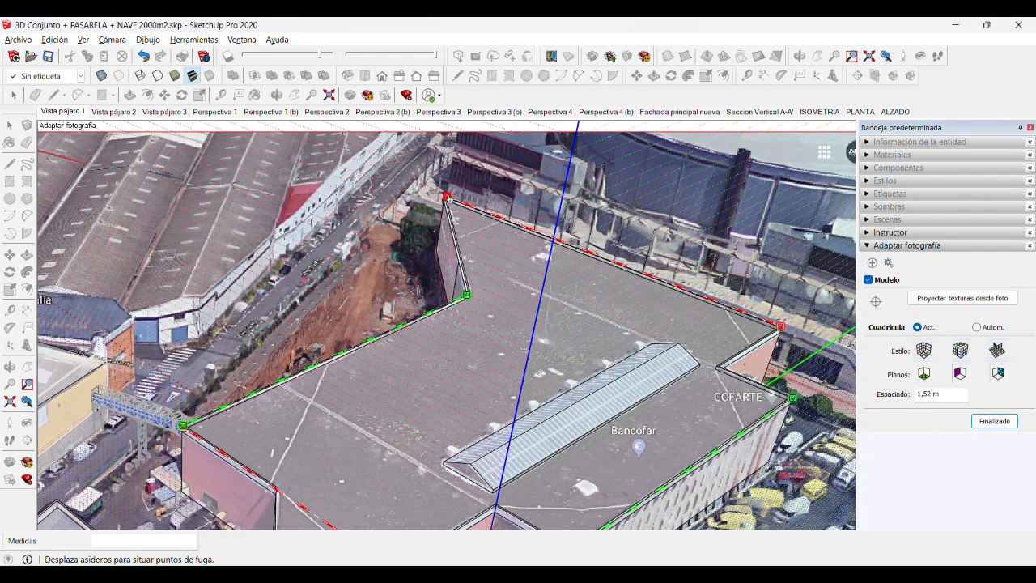
pyautogui.scroll(-1, 631, 179)
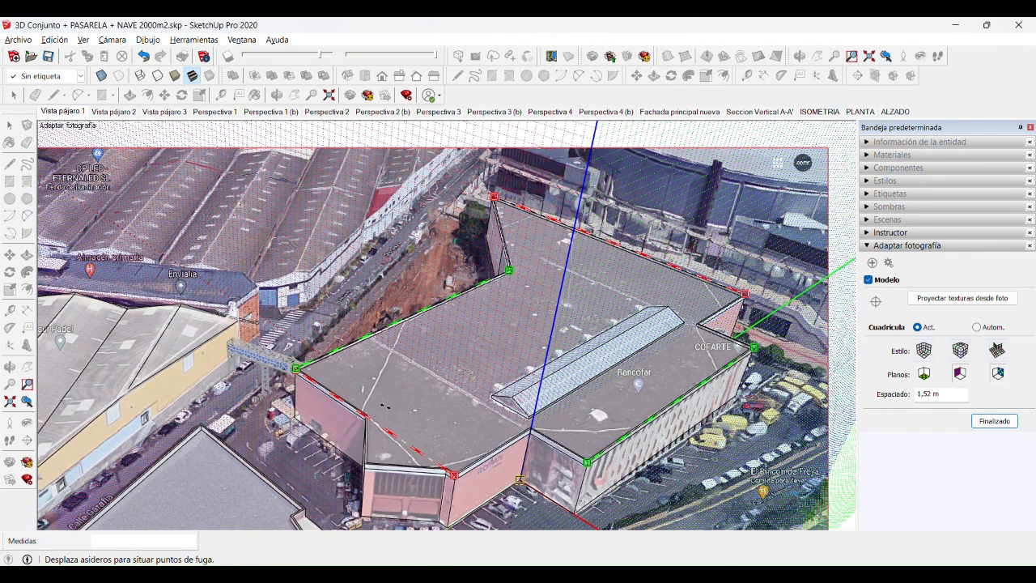
pyautogui.scroll(-4, 592, 339)
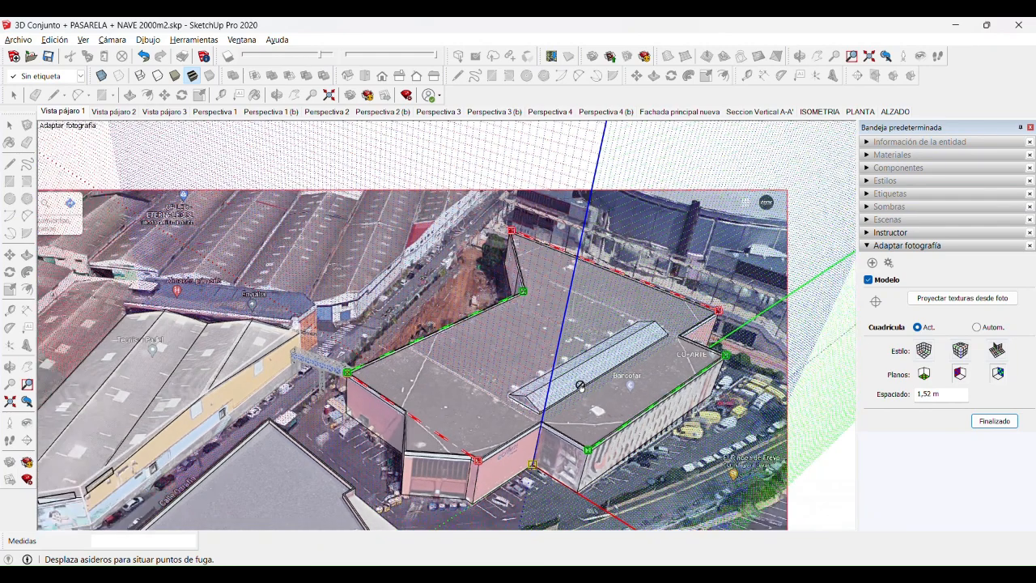
# Step: Examine the red and green vanishing points and the horizon line of the matched photo
pyautogui.scroll(-2, 596, 377)
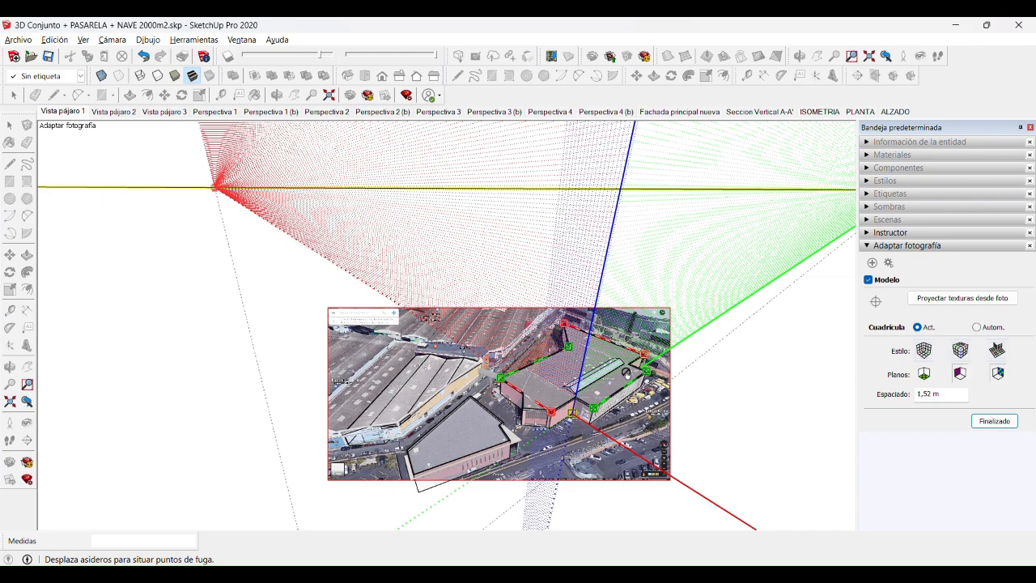
pyautogui.scroll(5, 655, 393)
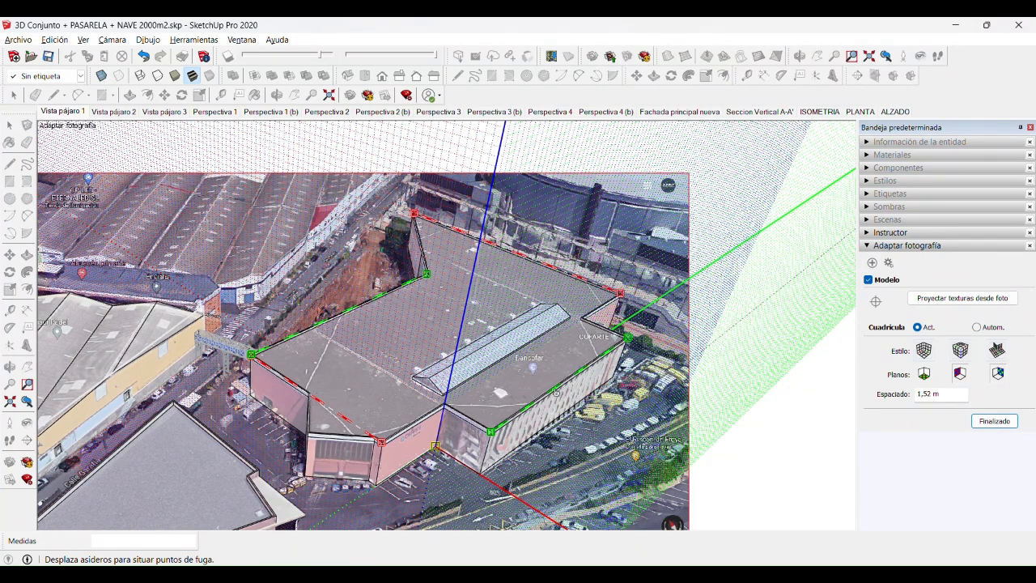
pyautogui.scroll(-4, 238, 389)
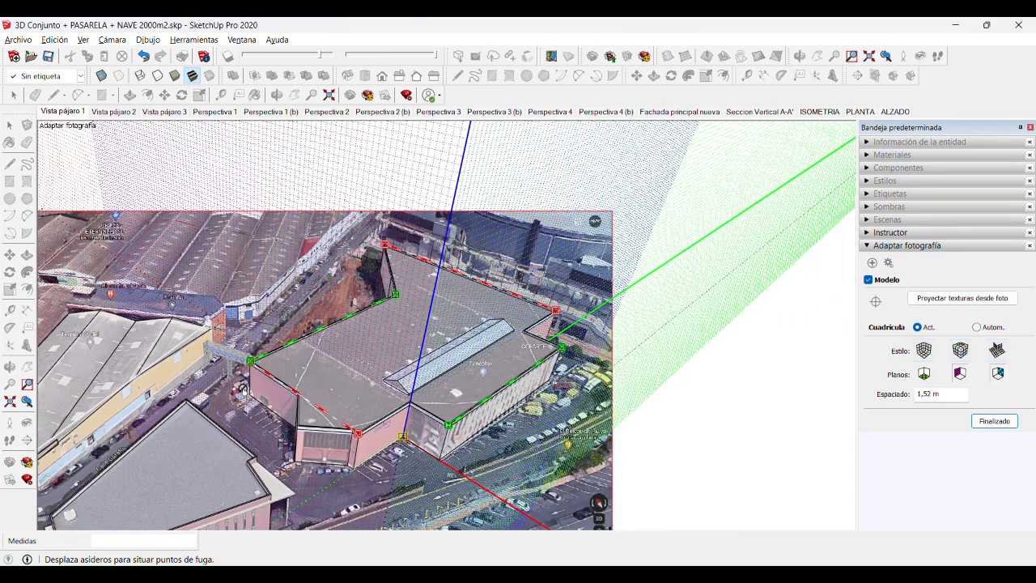
pyautogui.scroll(-2, 237, 390)
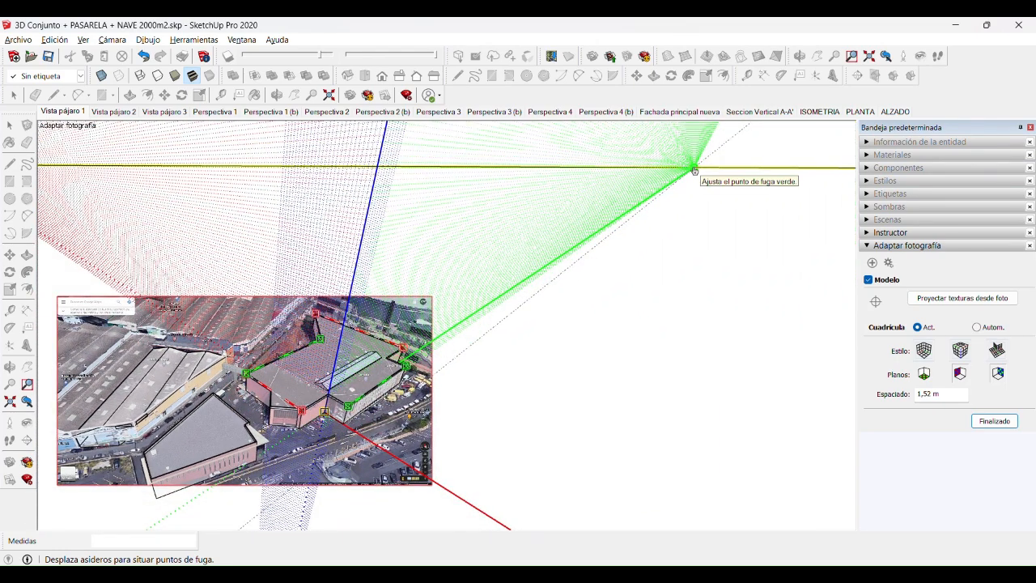
pyautogui.scroll(-1, 662, 384)
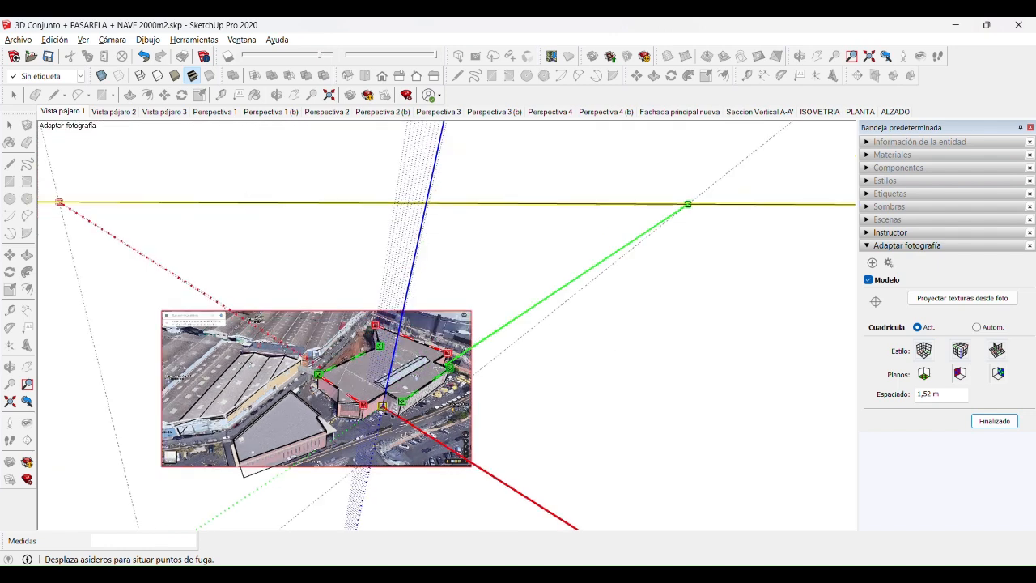
pyautogui.scroll(-1, 475, 196)
pyautogui.scroll(-2, 468, 200)
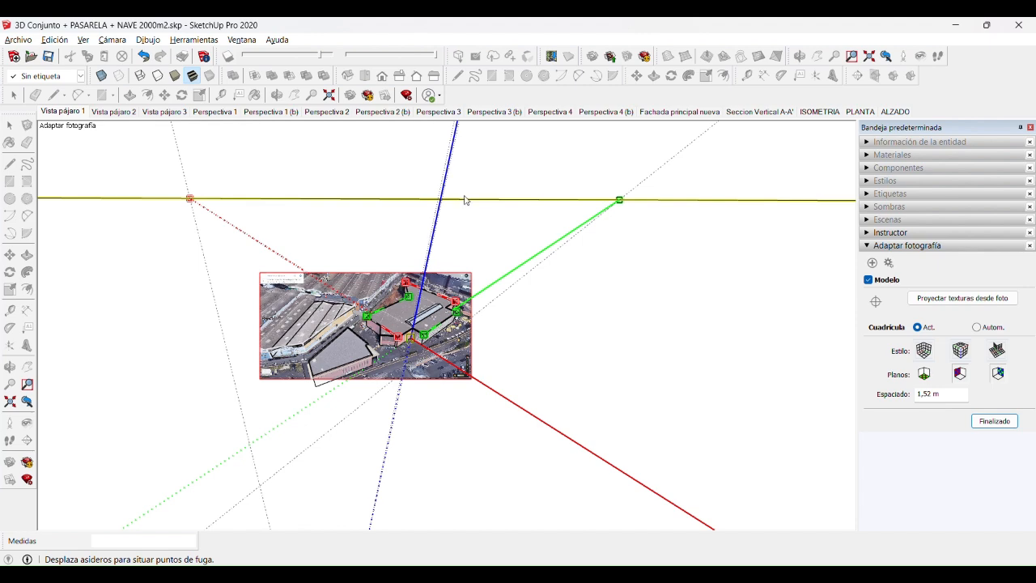
# Step: Examine the full extent of Vista pájaro 1's perspective construction, including its axes and converging guide lines around the photo
pyautogui.scroll(-2, 405, 437)
pyautogui.scroll(-4, 404, 429)
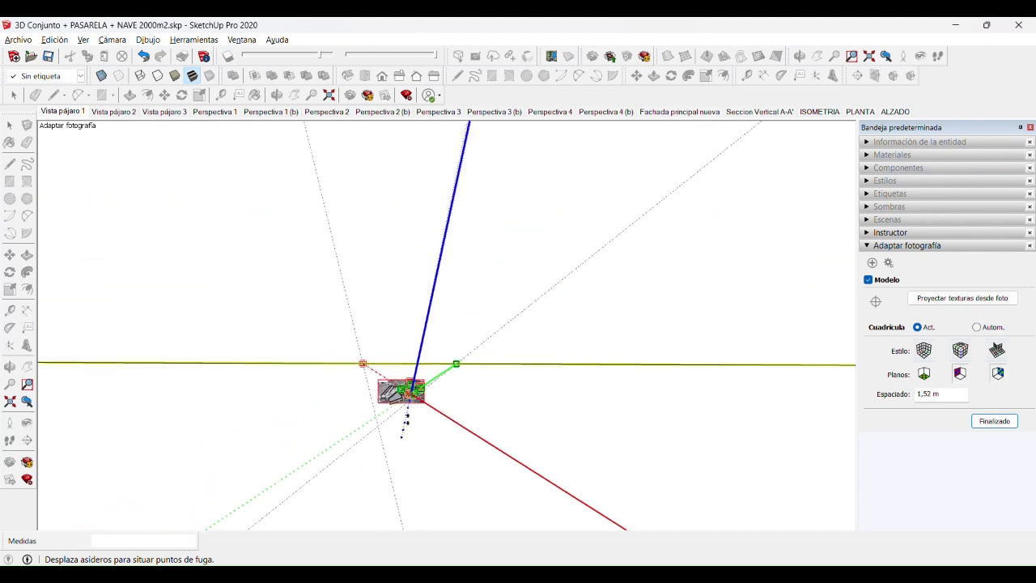
pyautogui.scroll(-3, 408, 415)
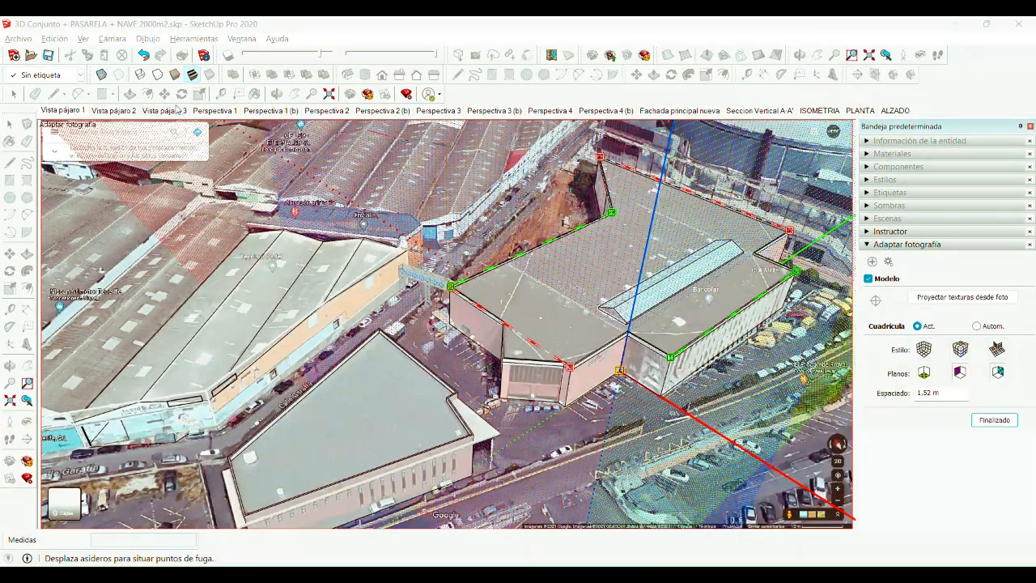
# Step: Switch to the Vista pájaro 3 matched photo and consult the general perspective images in the photo viewer
pyautogui.click(165, 111)
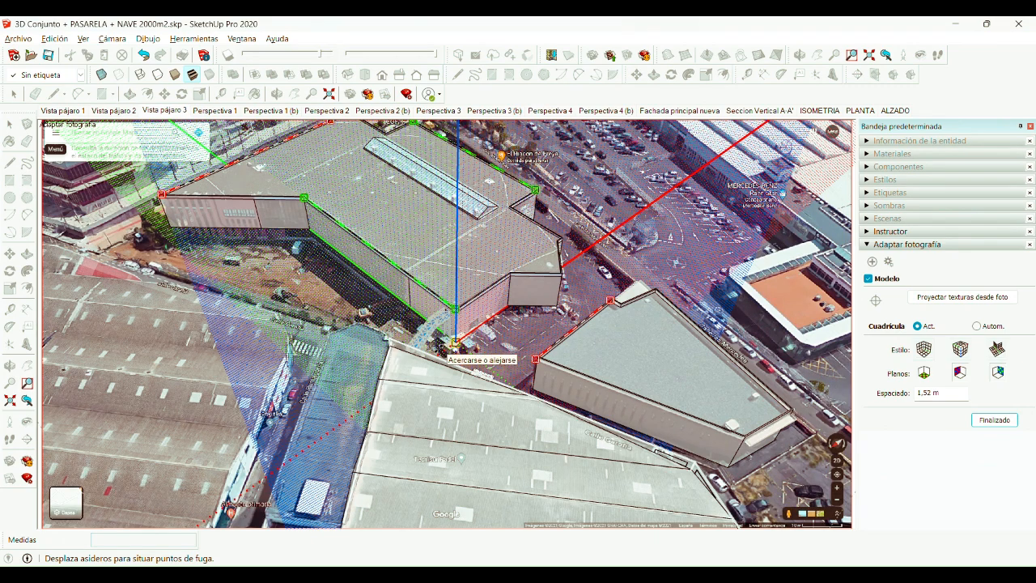
pyautogui.moveTo(802, 575)
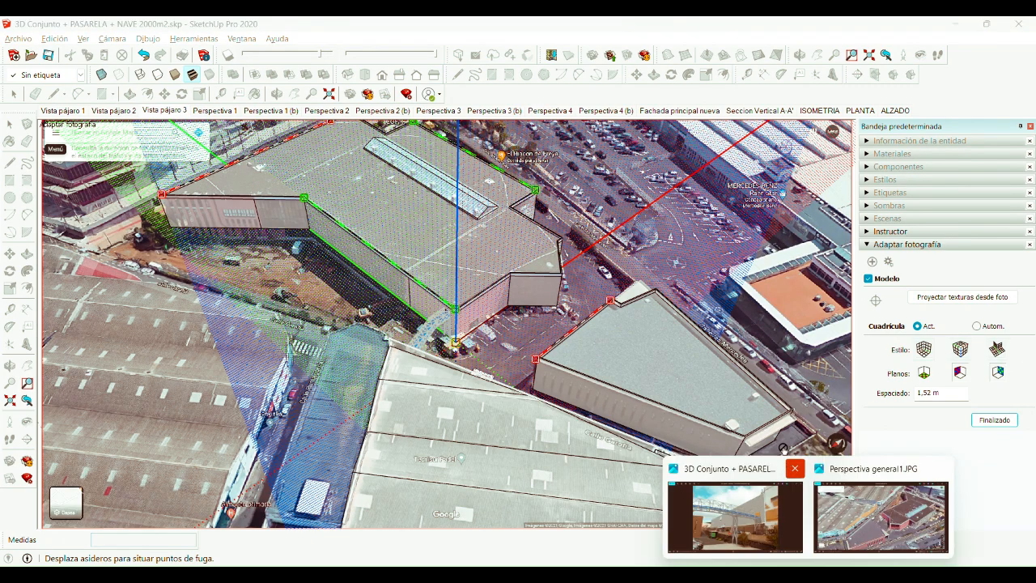
pyautogui.click(868, 528)
pyautogui.press('Right')
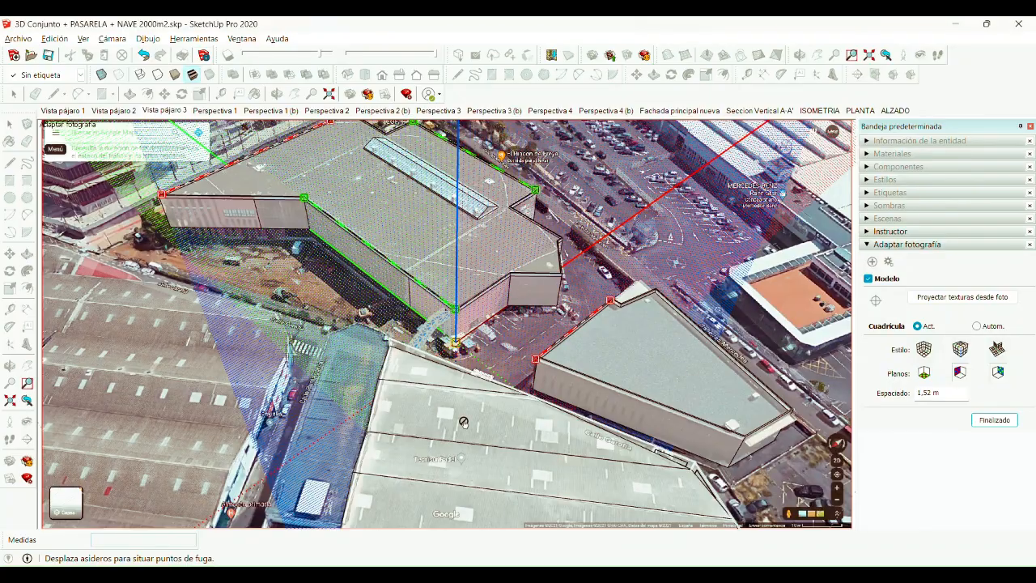
# Step: Examine the horizon line and the red, green and blue vanishing points of the Vista pájaro 3 matched photo
pyautogui.scroll(-3, 464, 422)
pyautogui.scroll(4, 390, 340)
pyautogui.scroll(-7, 544, 394)
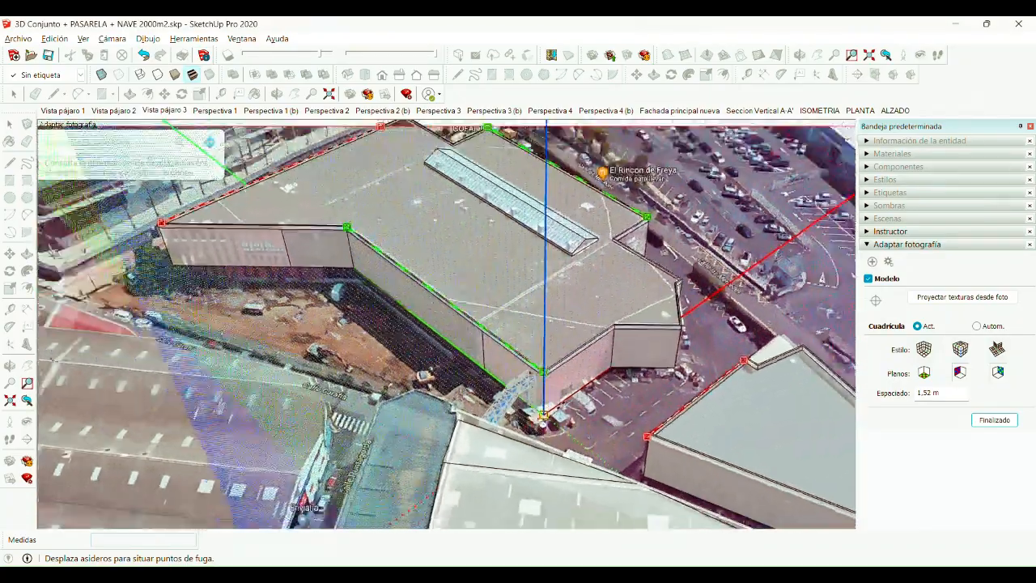
pyautogui.scroll(-3, 360, 257)
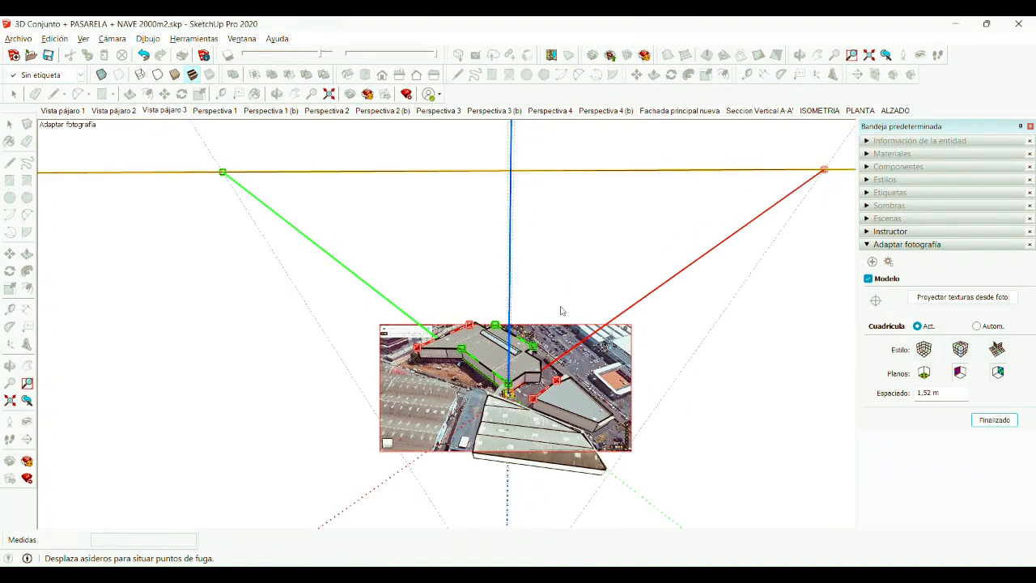
pyautogui.scroll(-2, 503, 238)
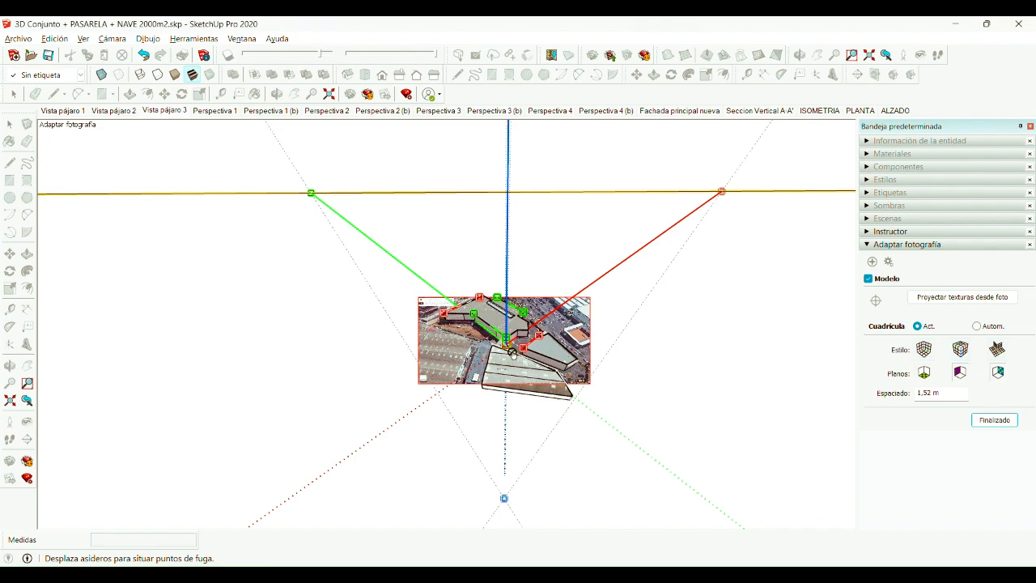
pyautogui.scroll(5, 511, 321)
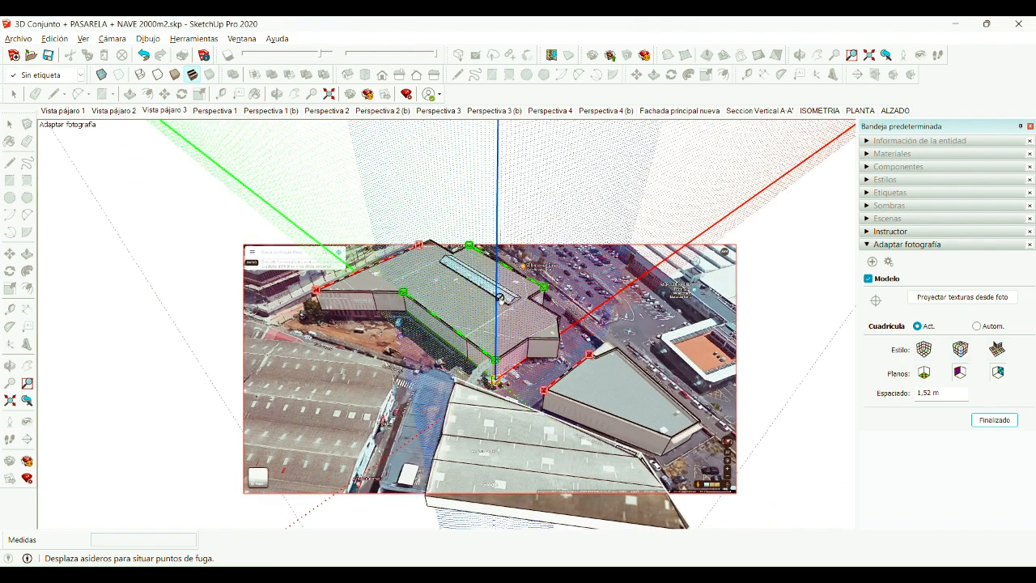
# Step: Examine how Vista pájaro 3's perspective bars and axis origin align with the roof edges and corners of the buildings
pyautogui.scroll(-1, 547, 305)
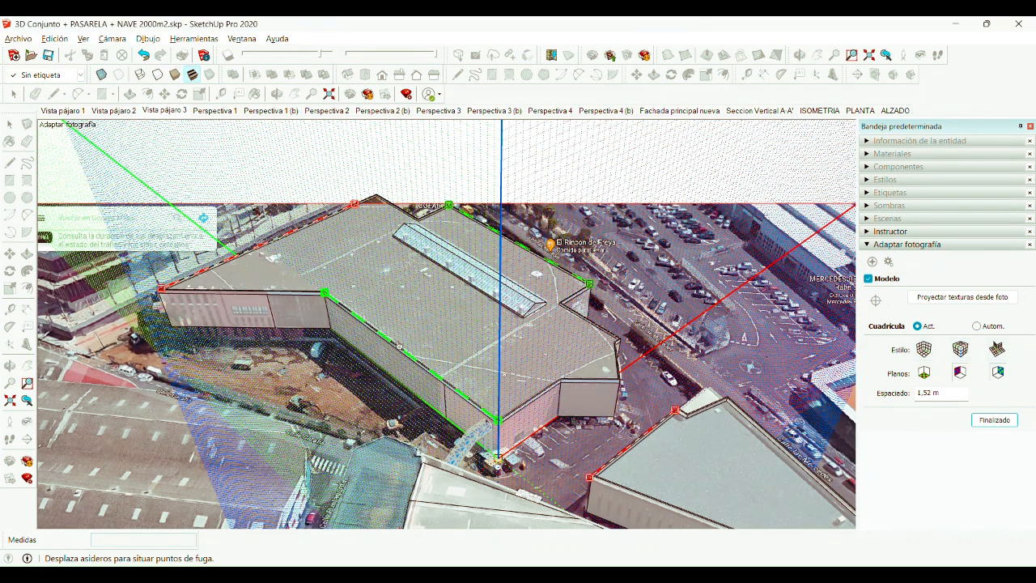
pyautogui.scroll(4, 400, 371)
pyautogui.scroll(-3, 277, 400)
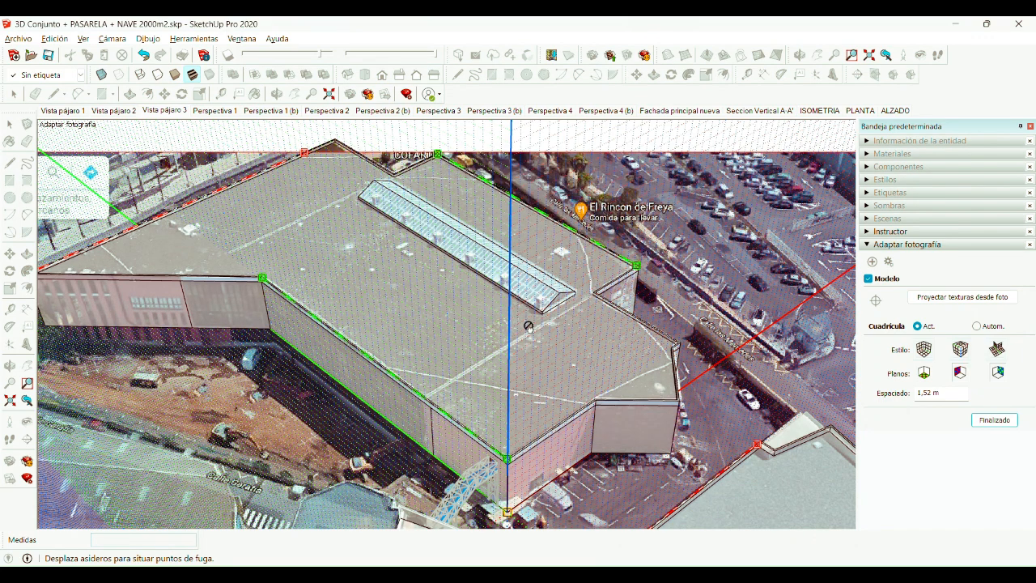
pyautogui.scroll(-2, 529, 327)
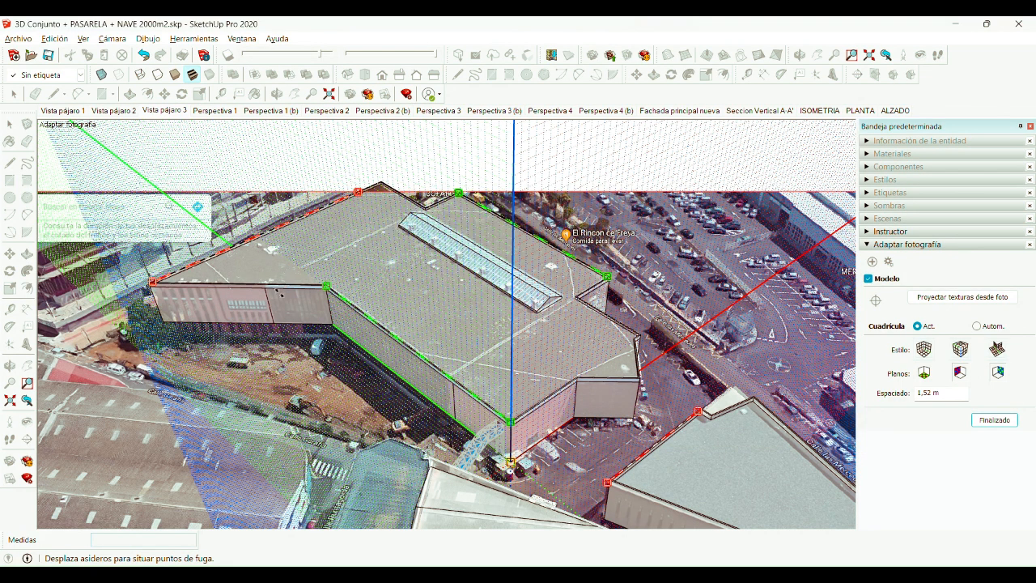
pyautogui.scroll(-3, 247, 427)
pyautogui.scroll(4, 417, 352)
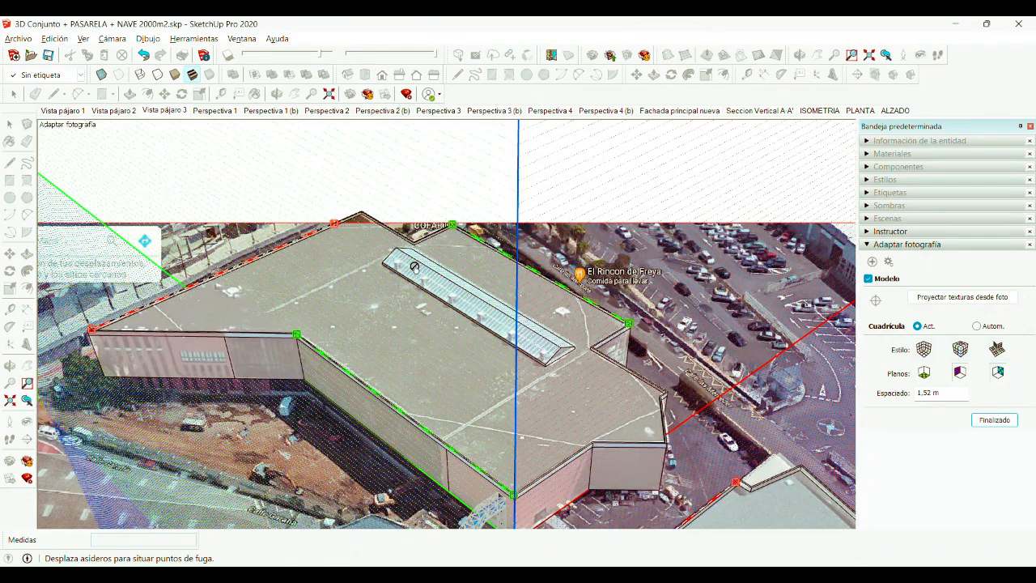
pyautogui.scroll(-2, 415, 267)
pyautogui.scroll(-2, 467, 308)
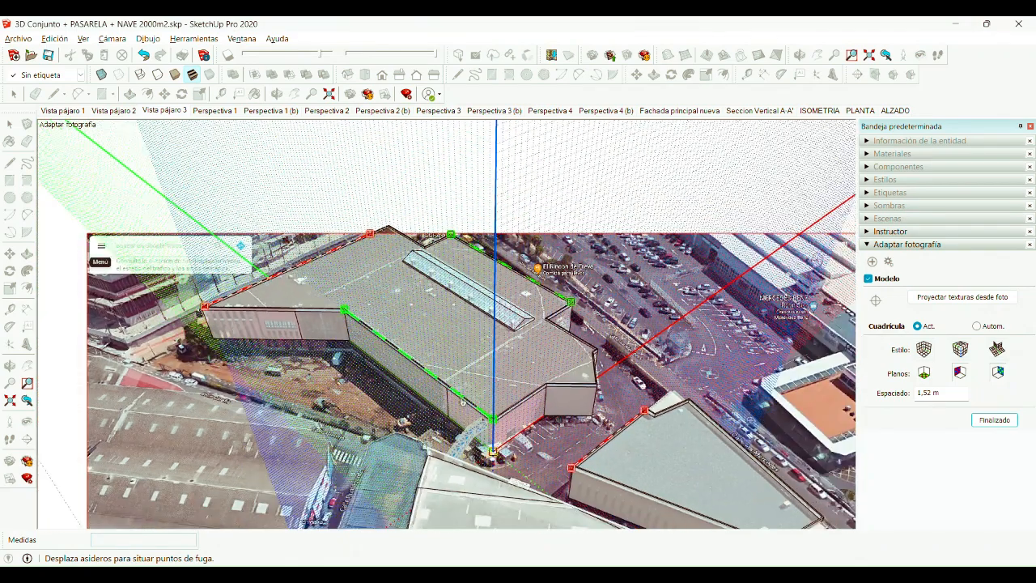
pyautogui.scroll(2, 470, 291)
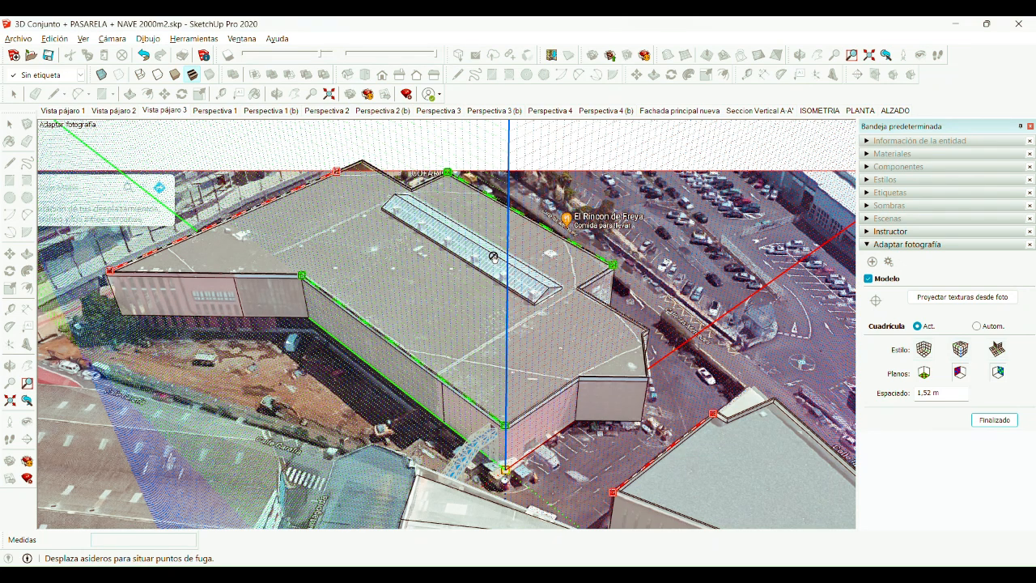
pyautogui.scroll(-3, 477, 218)
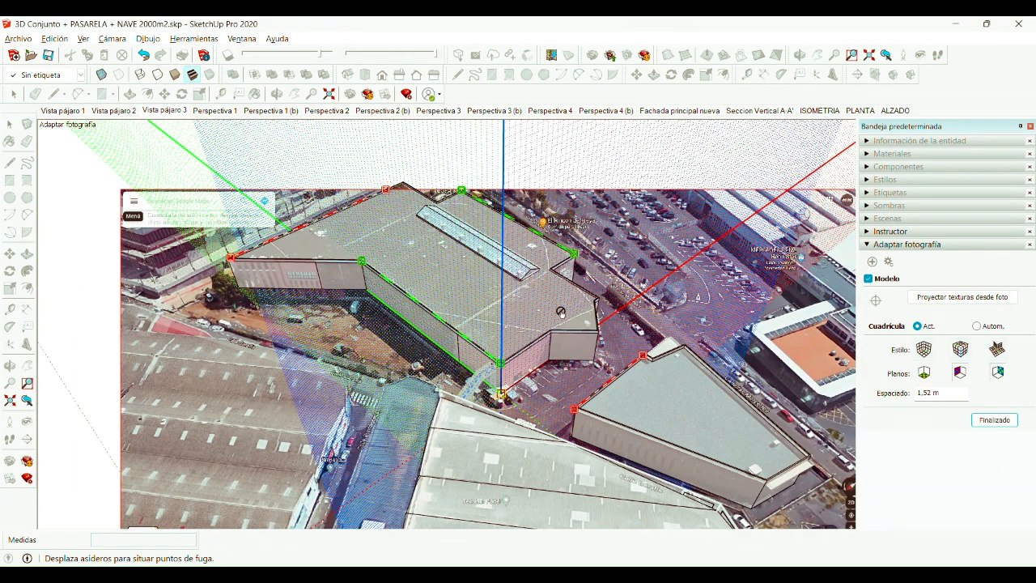
pyautogui.scroll(3, 543, 314)
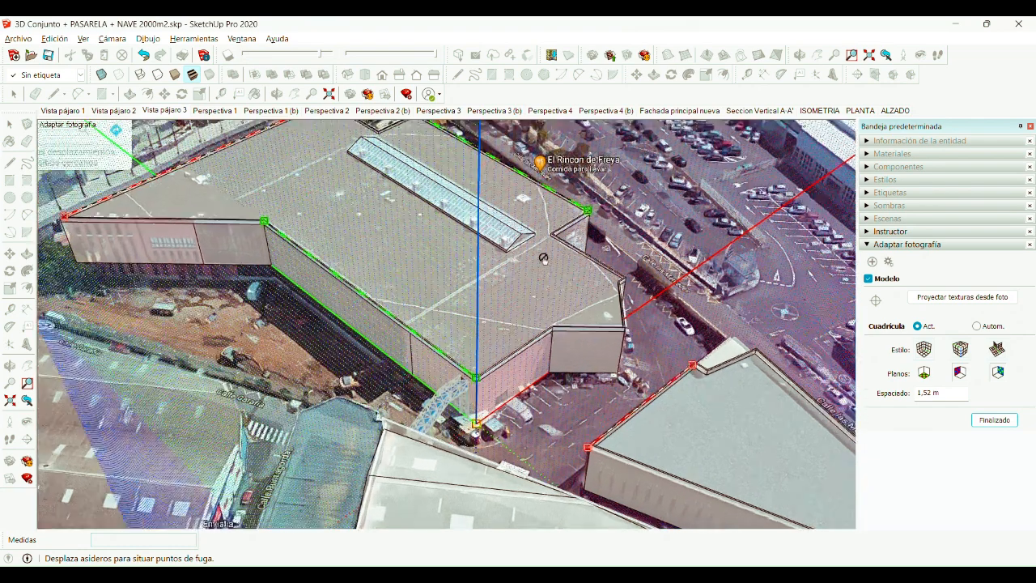
pyautogui.scroll(-2, 544, 258)
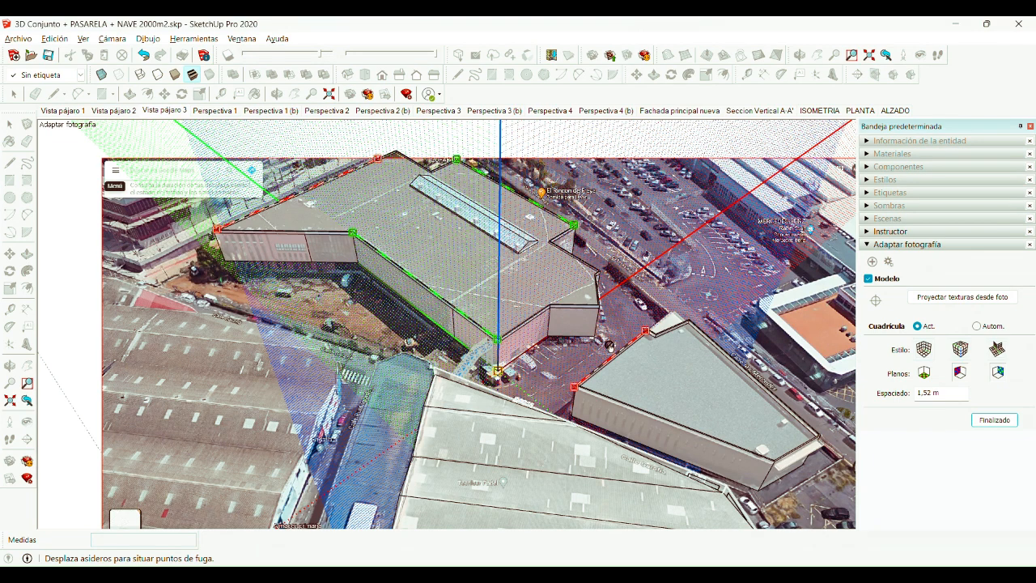
# Step: Finish editing the Vista pájaro 3 matched photo and inspect the walkway between the buildings
pyautogui.click(994, 420)
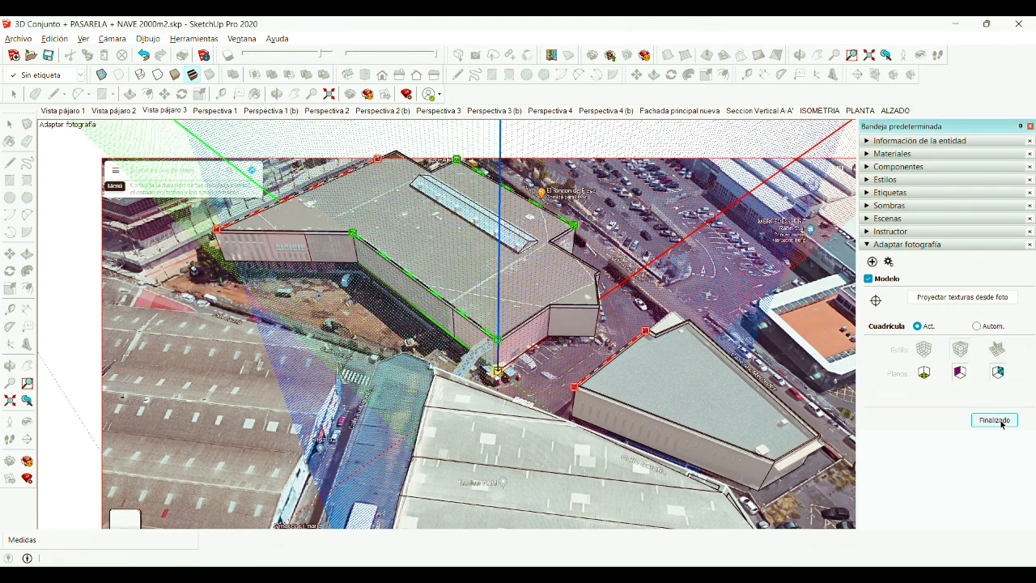
pyautogui.scroll(6, 477, 358)
pyautogui.scroll(4, 473, 354)
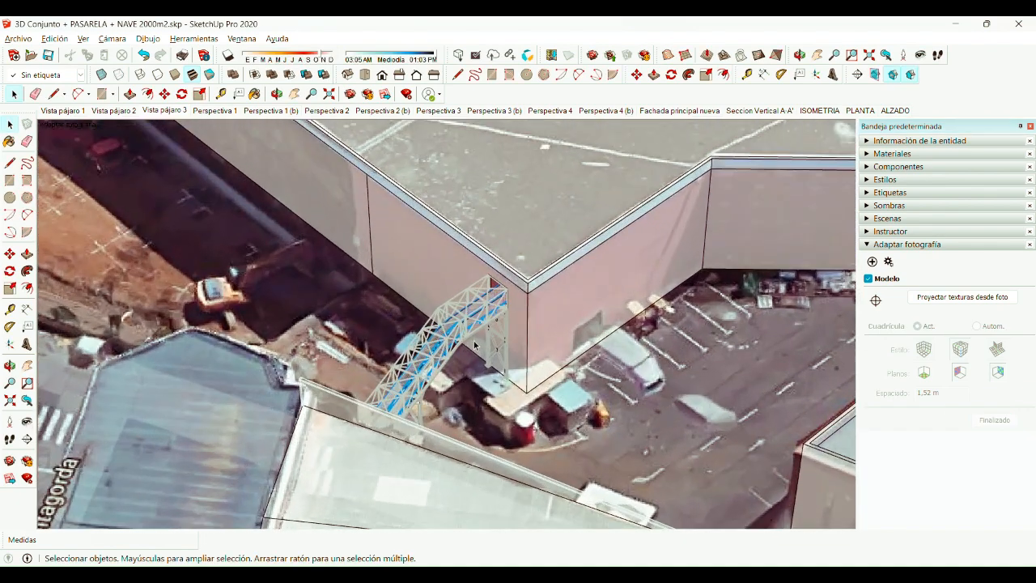
pyautogui.scroll(-6, 382, 282)
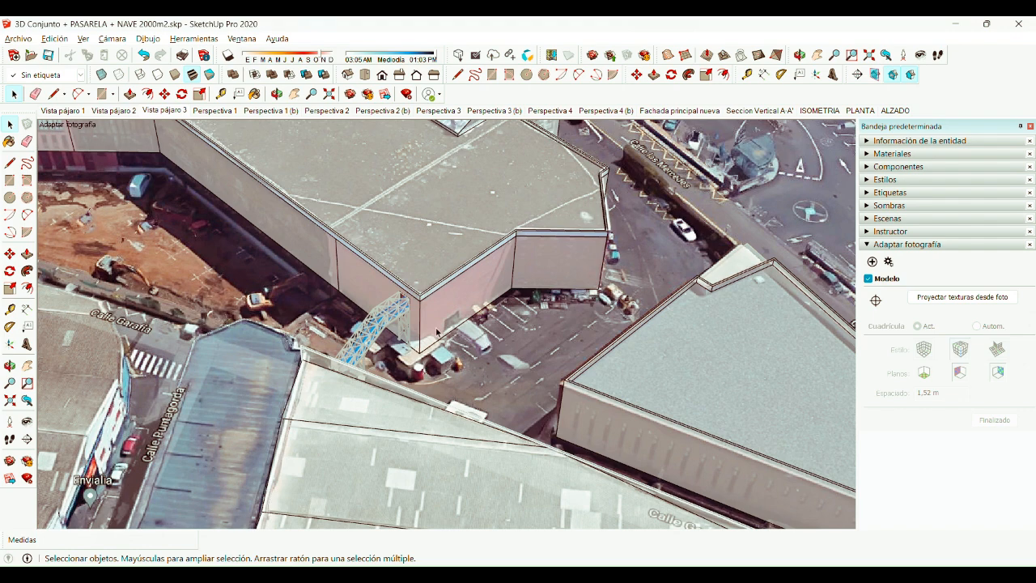
pyautogui.scroll(-2, 530, 288)
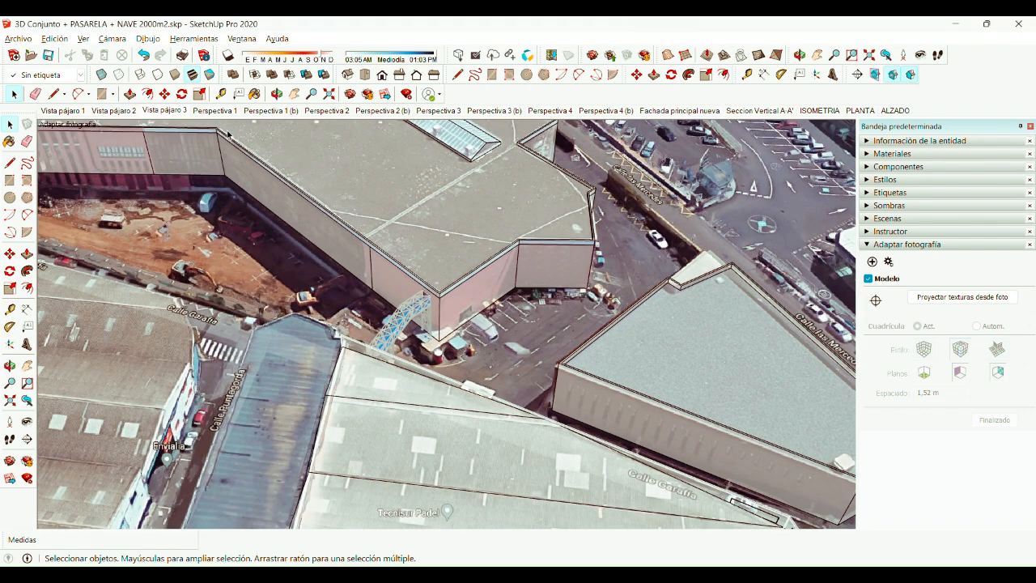
# Step: Compare the model against the photos in the Vista pájaro 1, 2 and 3 scenes, ending on Vista pájaro 1
pyautogui.click(65, 111)
pyautogui.click(113, 110)
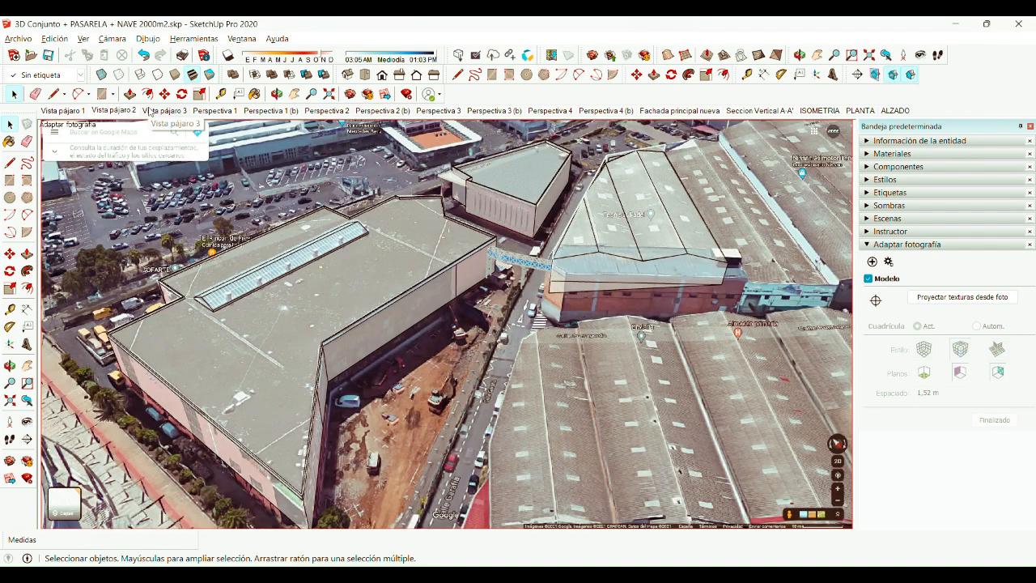
pyautogui.click(165, 111)
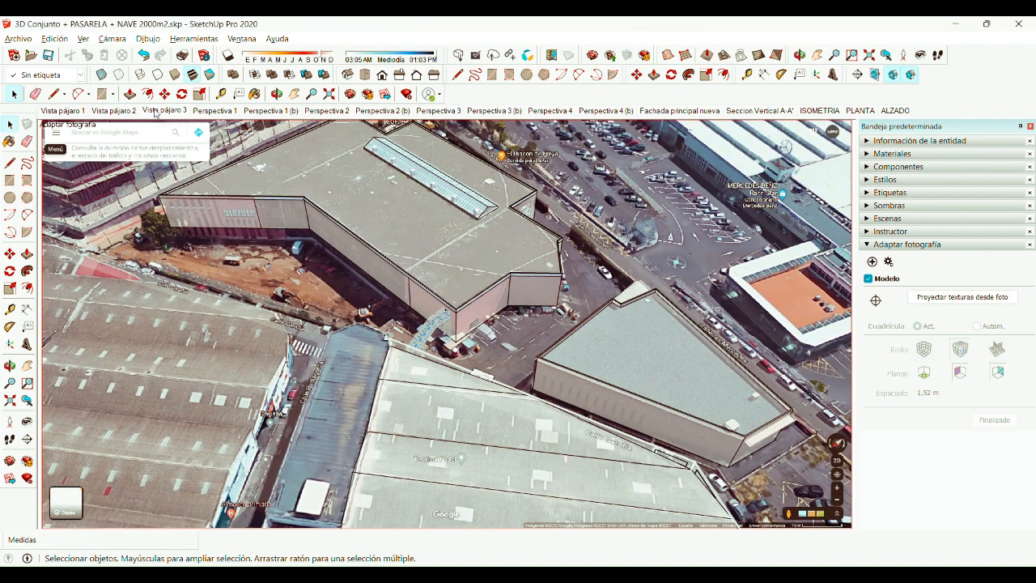
pyautogui.click(63, 111)
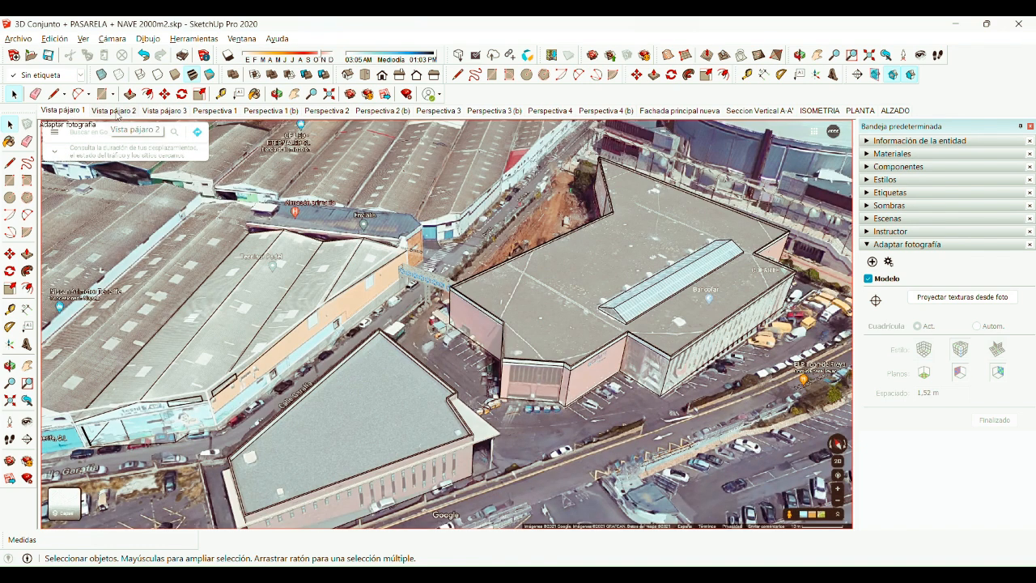
# Step: Hide the walkway in Vista pájaro 1 by turning off the 3D PASARELA and 3D CINTAS tags
pyautogui.scroll(8, 425, 277)
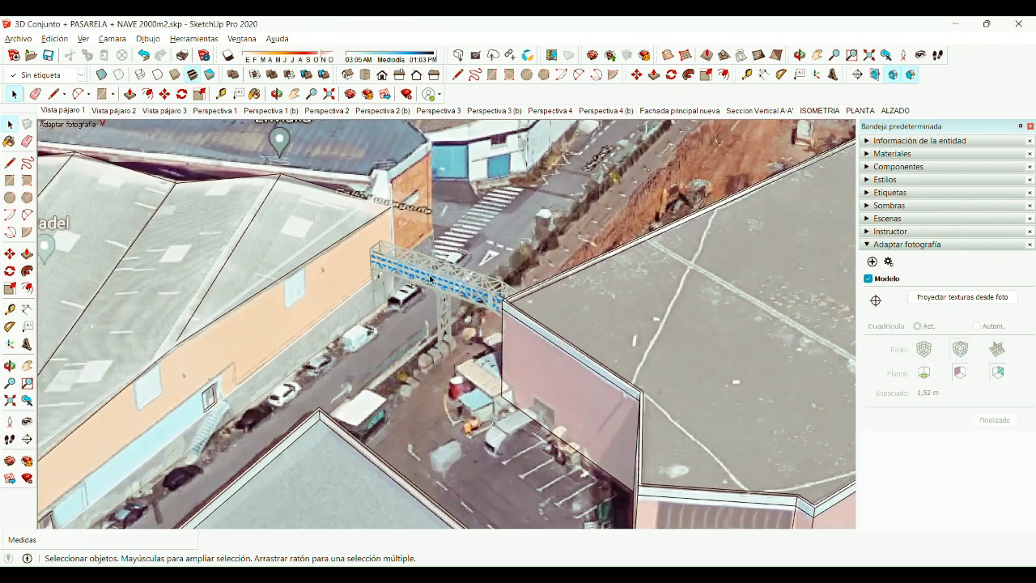
pyautogui.scroll(-2, 431, 279)
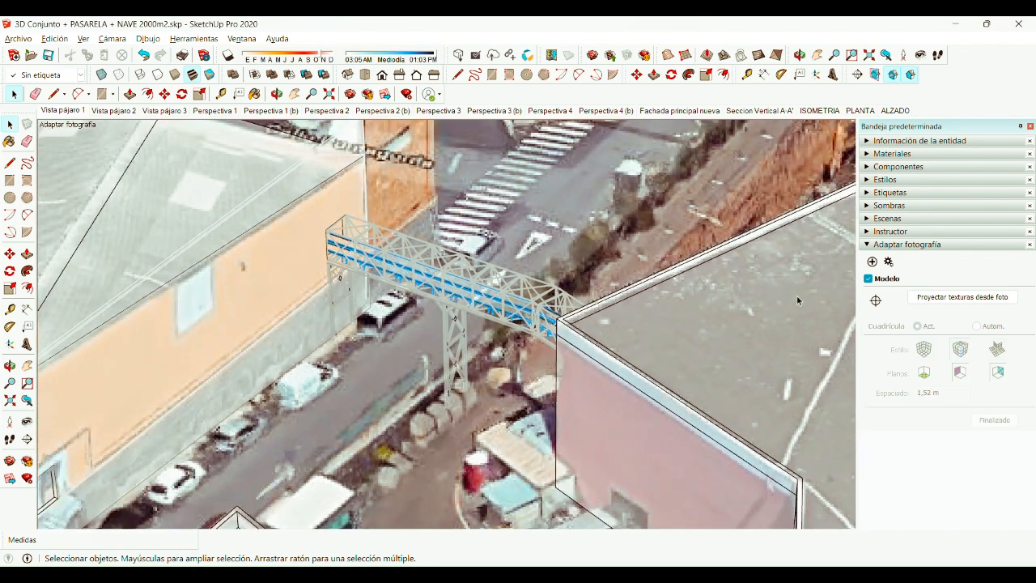
pyautogui.click(870, 244)
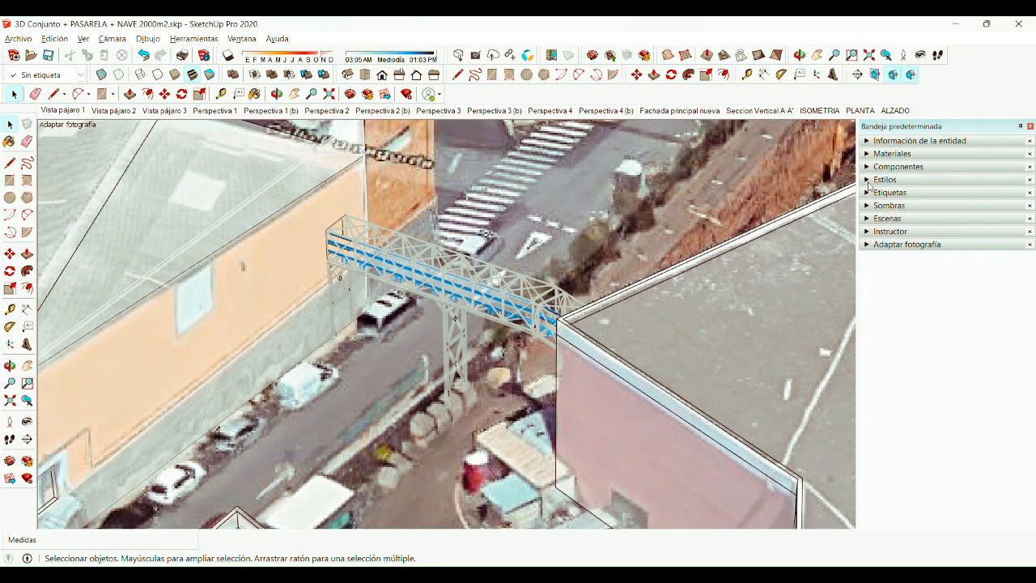
pyautogui.click(870, 193)
pyautogui.click(866, 301)
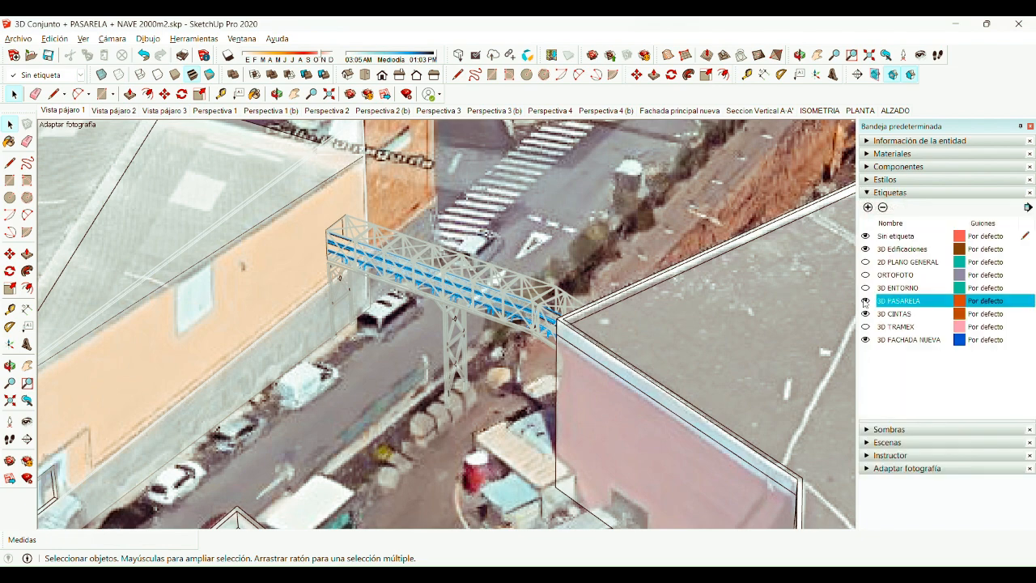
pyautogui.click(866, 314)
# Step: Select the large building and the new facade in turn to check how their edges match the photo
pyautogui.click(589, 344)
pyautogui.scroll(-3, 439, 298)
pyautogui.scroll(-2, 440, 299)
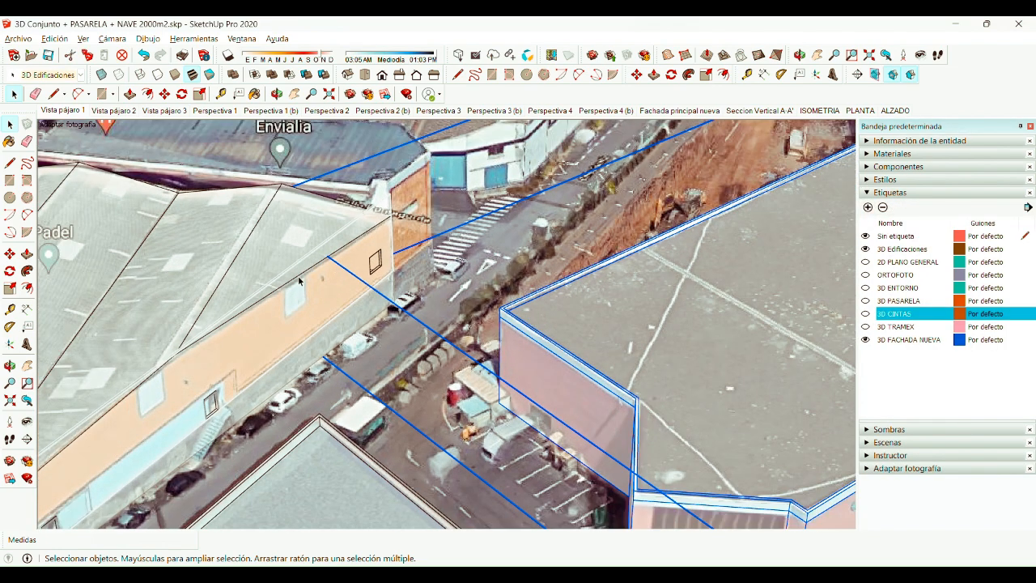
pyautogui.click(365, 240)
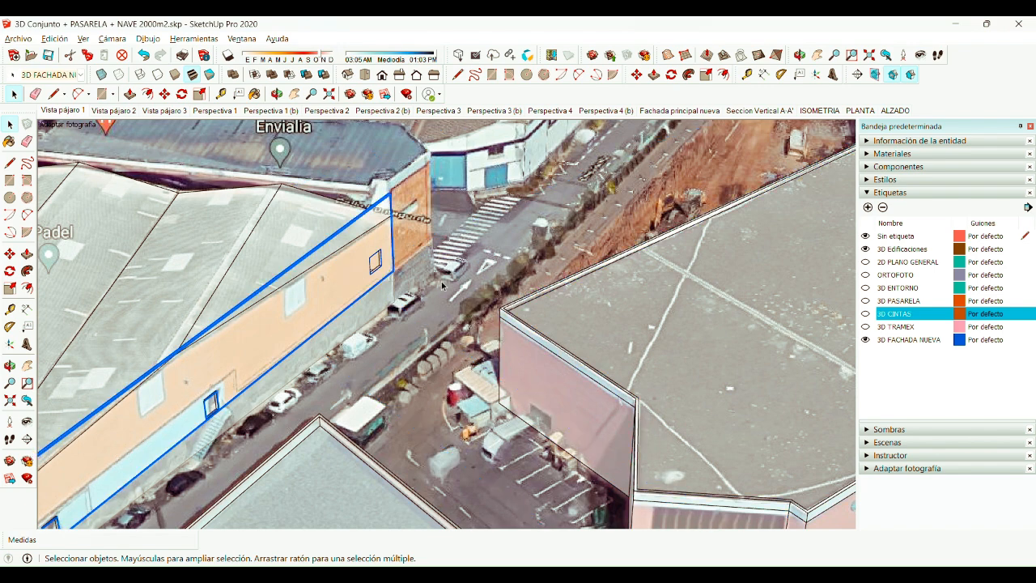
pyautogui.scroll(5, 393, 269)
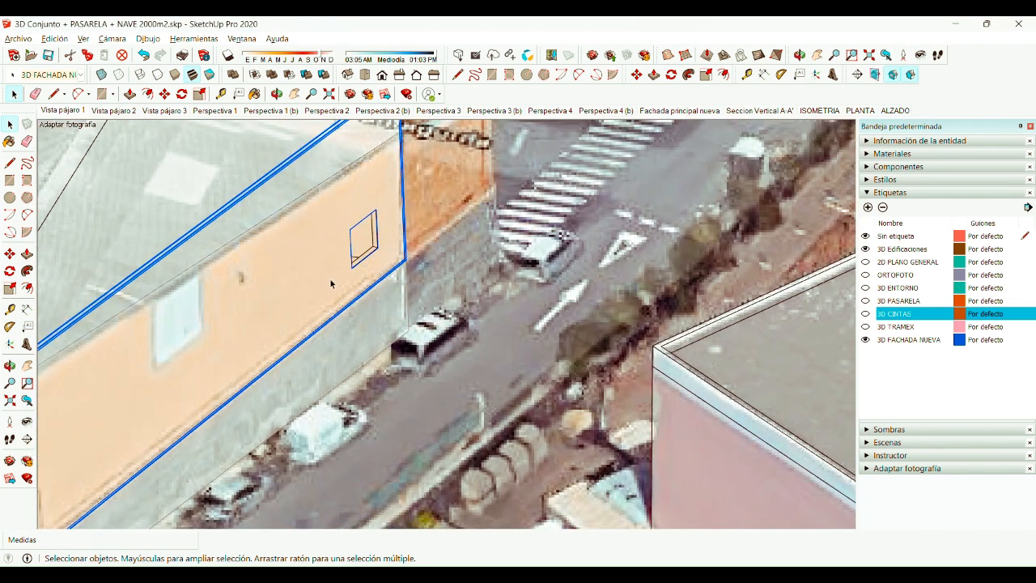
pyautogui.scroll(-4, 310, 222)
pyautogui.click(511, 303)
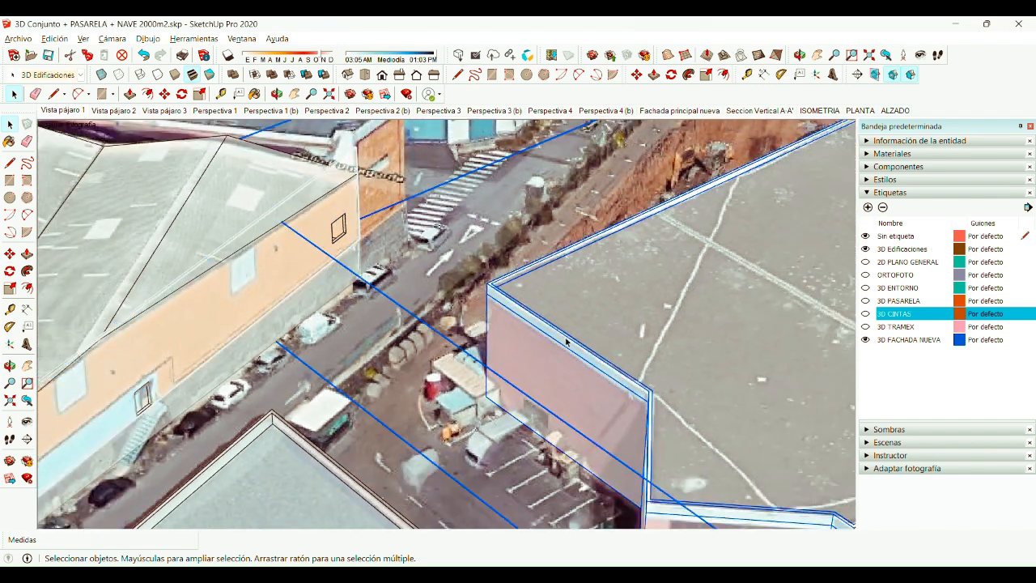
pyautogui.scroll(3, 444, 332)
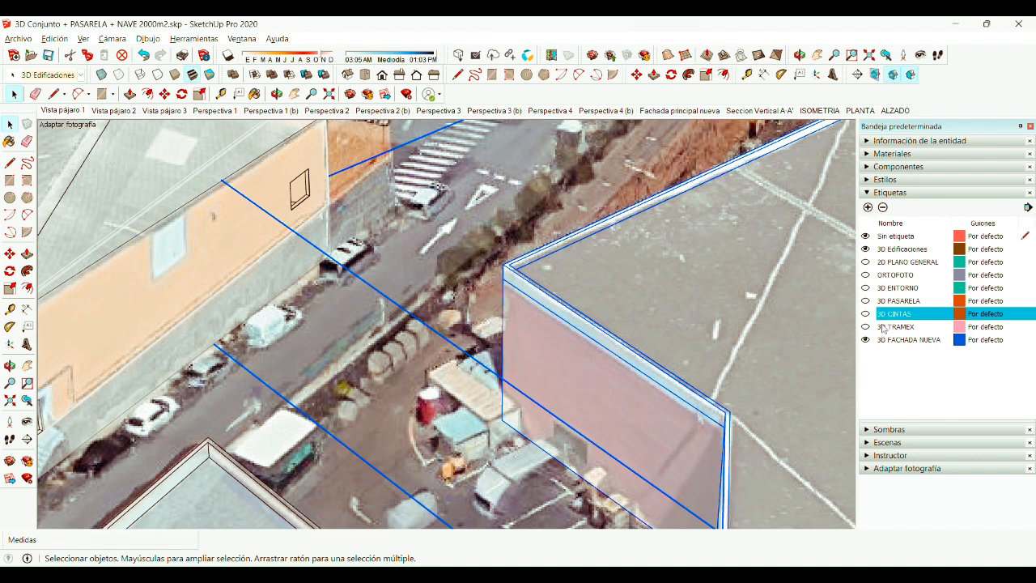
# Step: Show the surroundings over the matched photo by turning on the 3D ENTORNO tag
pyautogui.click(865, 287)
pyautogui.scroll(-2, 427, 303)
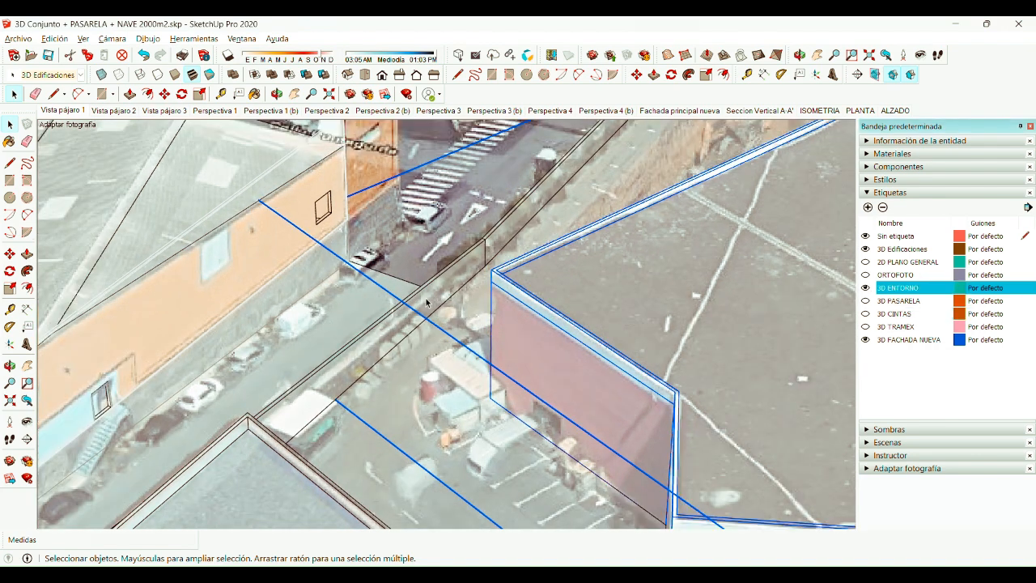
# Step: Examine the street between the brick building and the new facade in the 3D model from several angles with the walkway hidden
pyautogui.scroll(5, 418, 349)
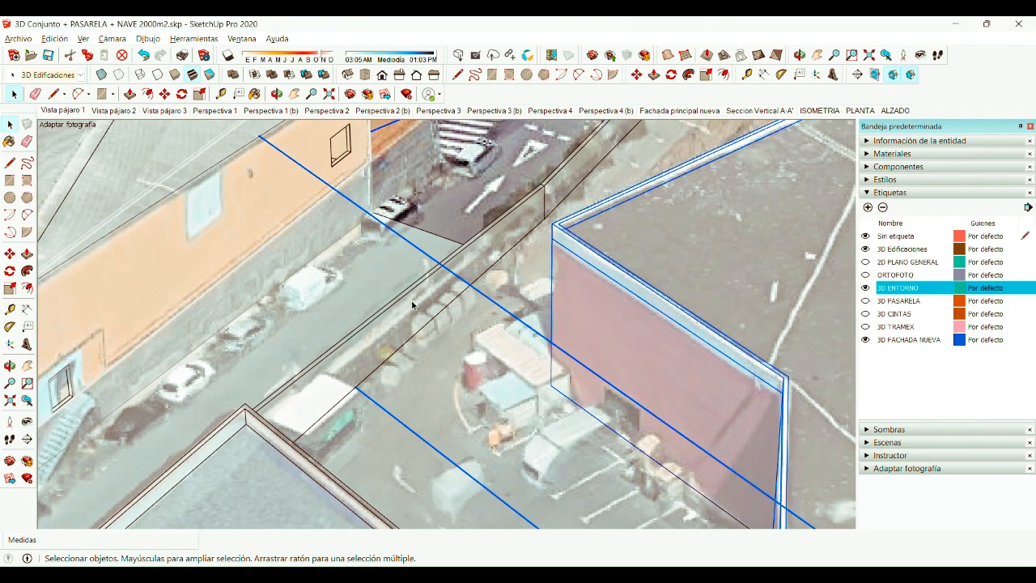
pyautogui.moveTo(379, 345); pyautogui.dragTo(67, 354, button='middle')
pyautogui.moveTo(503, 226); pyautogui.dragTo(351, 215, button='middle')
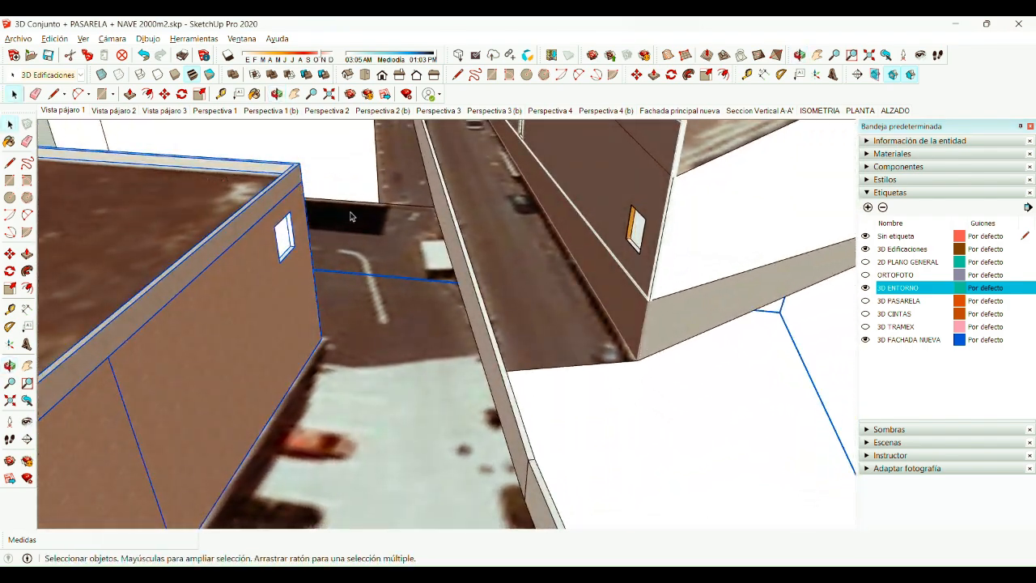
pyautogui.moveTo(299, 396); pyautogui.dragTo(571, 412, button='middle')
pyautogui.click(591, 450)
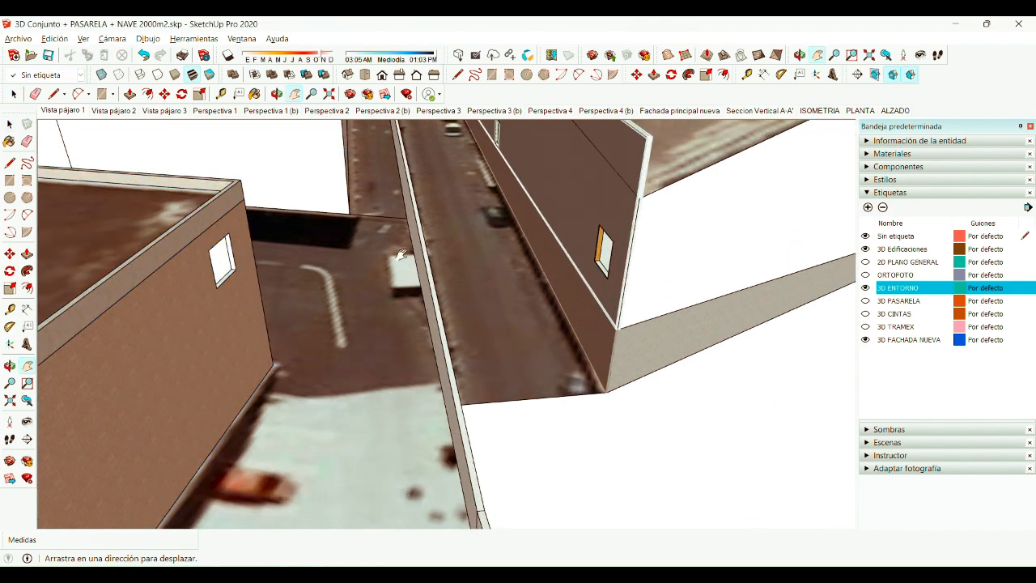
pyautogui.moveTo(476, 366); pyautogui.dragTo(540, 336, button='middle')
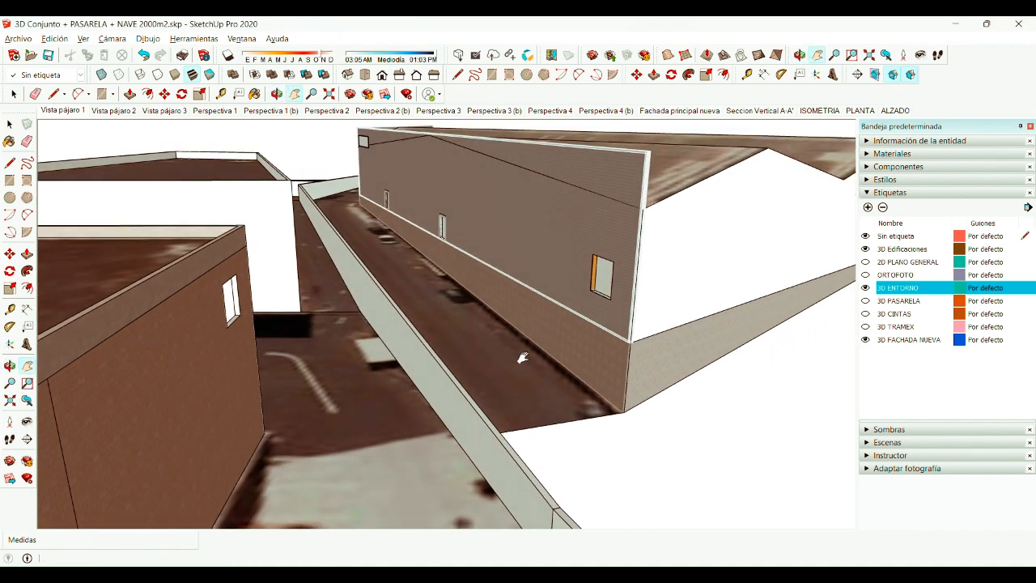
pyautogui.moveTo(472, 419); pyautogui.dragTo(529, 371)
pyautogui.moveTo(529, 370); pyautogui.dragTo(483, 386, button='middle')
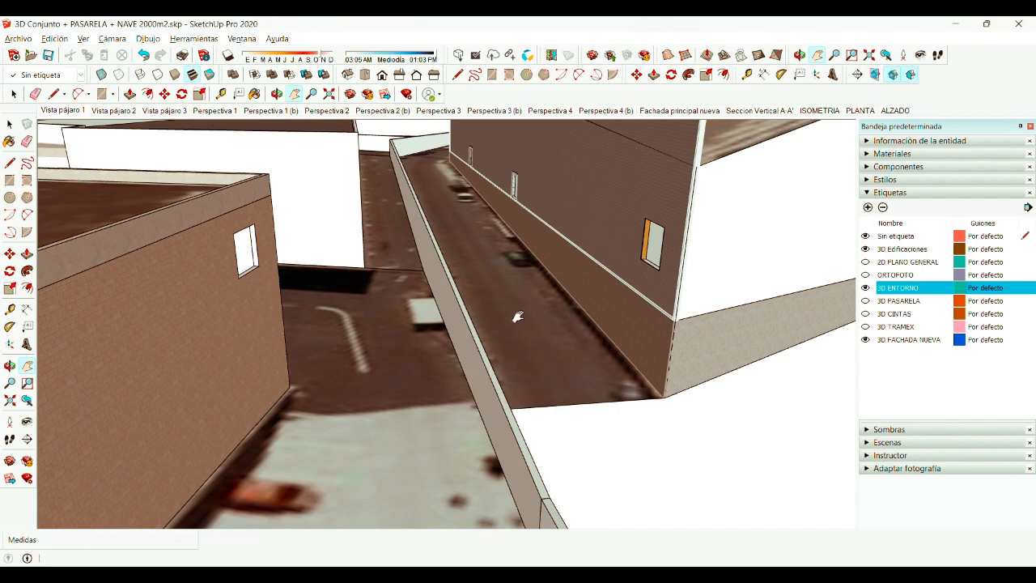
pyautogui.moveTo(518, 316); pyautogui.dragTo(567, 350)
pyautogui.moveTo(567, 351); pyautogui.dragTo(547, 425, button='middle')
pyautogui.scroll(2, 548, 426)
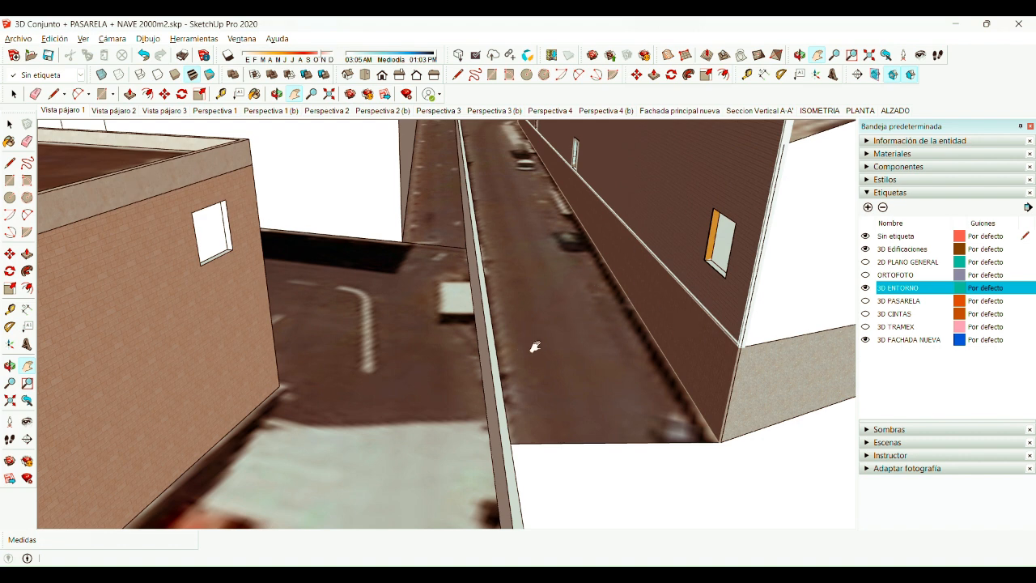
pyautogui.moveTo(616, 373)
pyautogui.mouseDown()
pyautogui.moveTo(600, 414)
pyautogui.moveTo(613, 391)
pyautogui.mouseUp()
pyautogui.moveTo(664, 357)
pyautogui.mouseDown(button='middle')
pyautogui.moveTo(652, 382)
pyautogui.moveTo(608, 406)
pyautogui.mouseUp(button='middle')
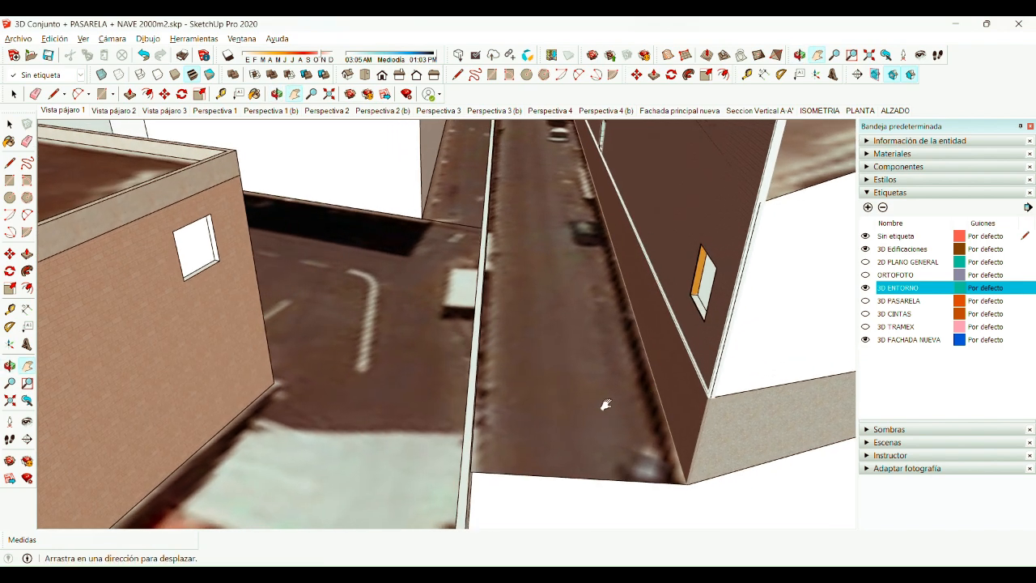
# Step: Show the walkway with its conveyors and mesh cladding by turning on the 3D PASARELA, 3D CINTAS and 3D TRAMEX tags
pyautogui.click(866, 300)
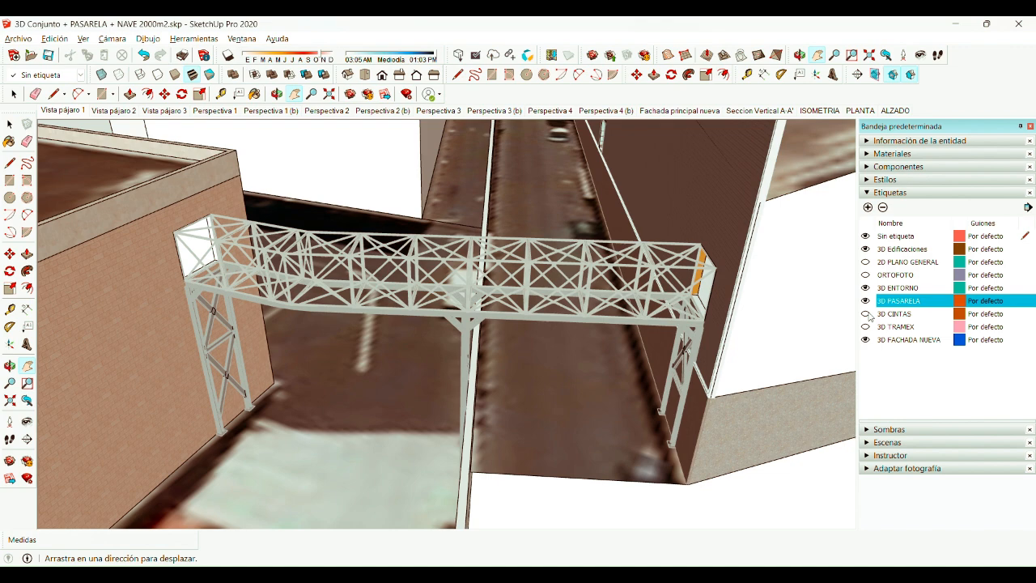
pyautogui.click(865, 313)
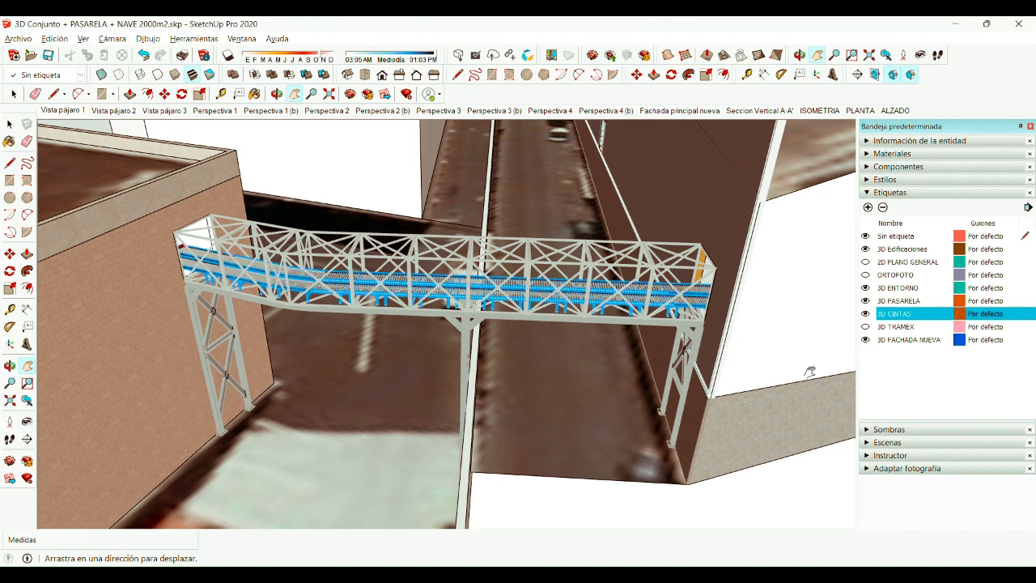
pyautogui.click(865, 327)
pyautogui.scroll(5, 265, 285)
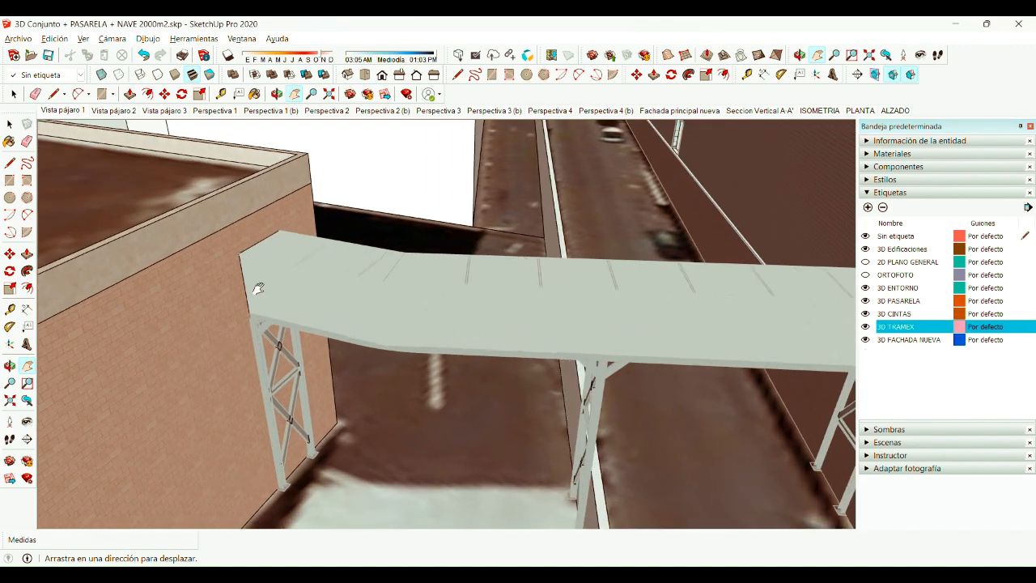
pyautogui.scroll(5, 265, 285)
pyautogui.scroll(-6, 289, 323)
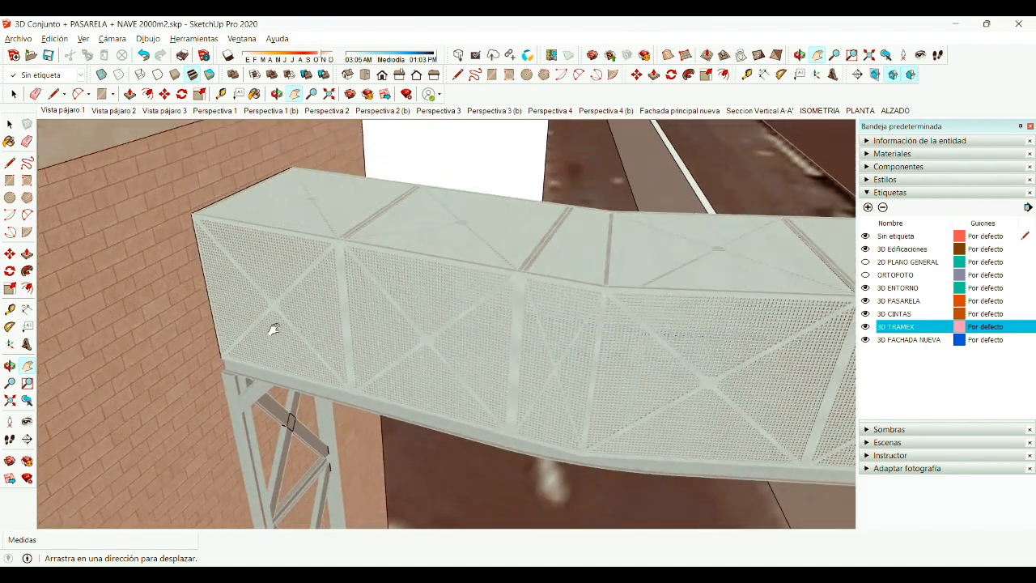
# Step: Hide the 3D TRAMEX tag and toggle 3D CINTAS to examine the bare truss and the conveyors along the walkway
pyautogui.click(866, 326)
pyautogui.click(865, 313)
pyautogui.moveTo(340, 356); pyautogui.dragTo(688, 403, button='middle')
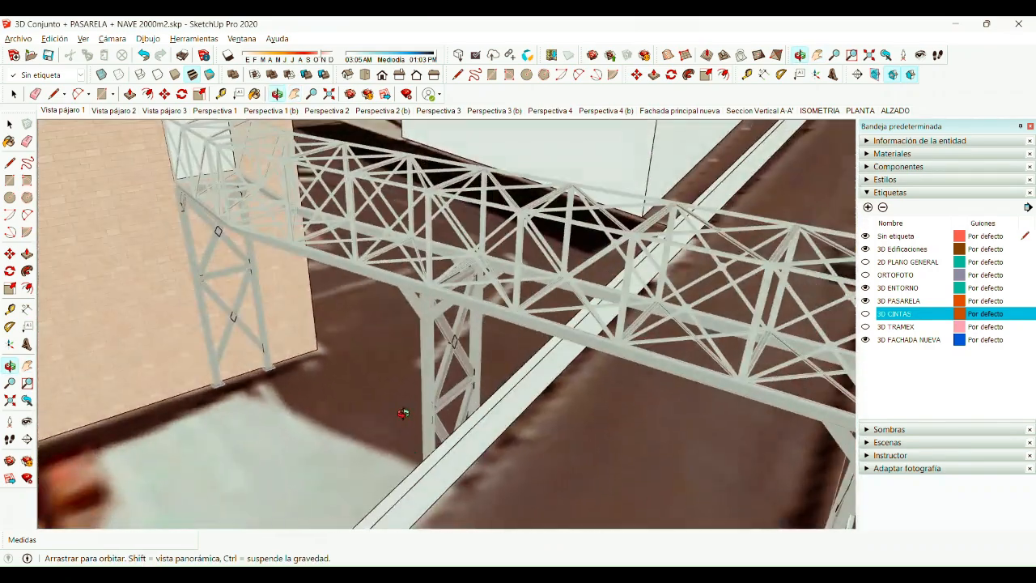
pyautogui.press('h')
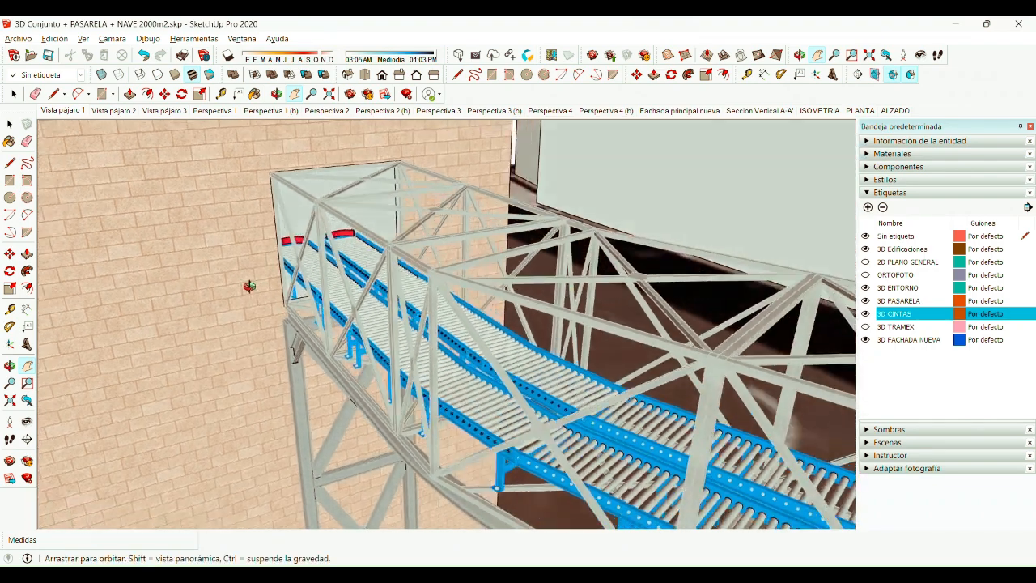
pyautogui.moveTo(249, 287)
pyautogui.mouseDown(button='middle')
pyautogui.moveTo(211, 268)
pyautogui.moveTo(234, 291)
pyautogui.mouseUp(button='middle')
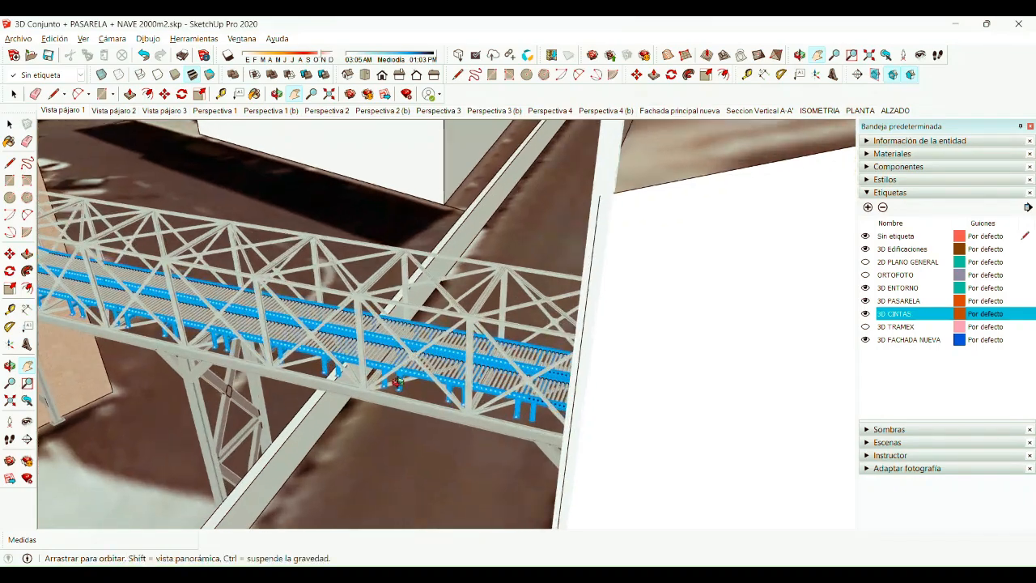
pyautogui.moveTo(396, 381); pyautogui.dragTo(696, 327, button='middle')
pyautogui.moveTo(728, 292); pyautogui.dragTo(728, 312, button='middle')
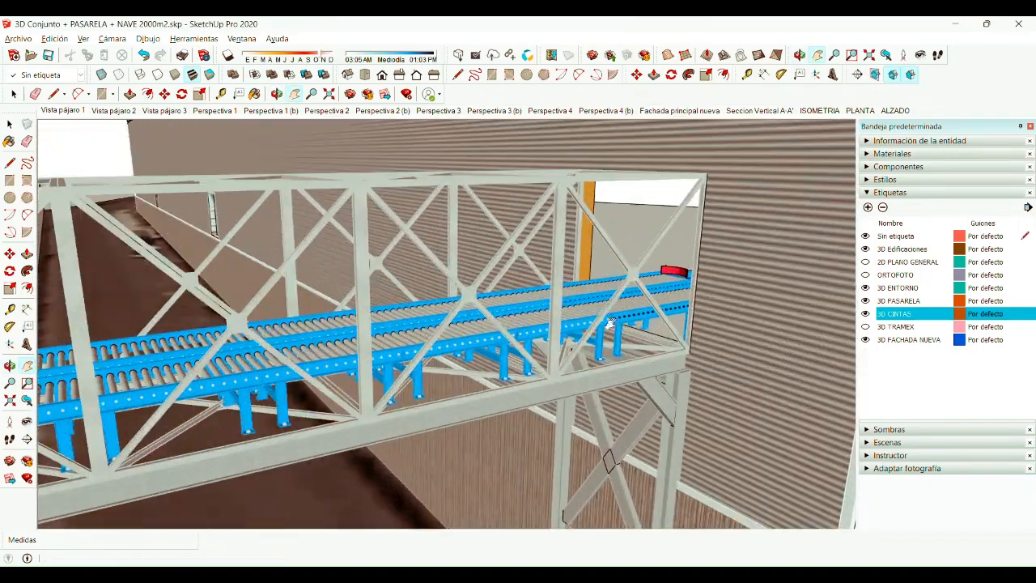
# Step: Turn on the 3D TRAMEX tag and inspect the mesh cladding on the walkway both up close and as a whole
pyautogui.click(866, 327)
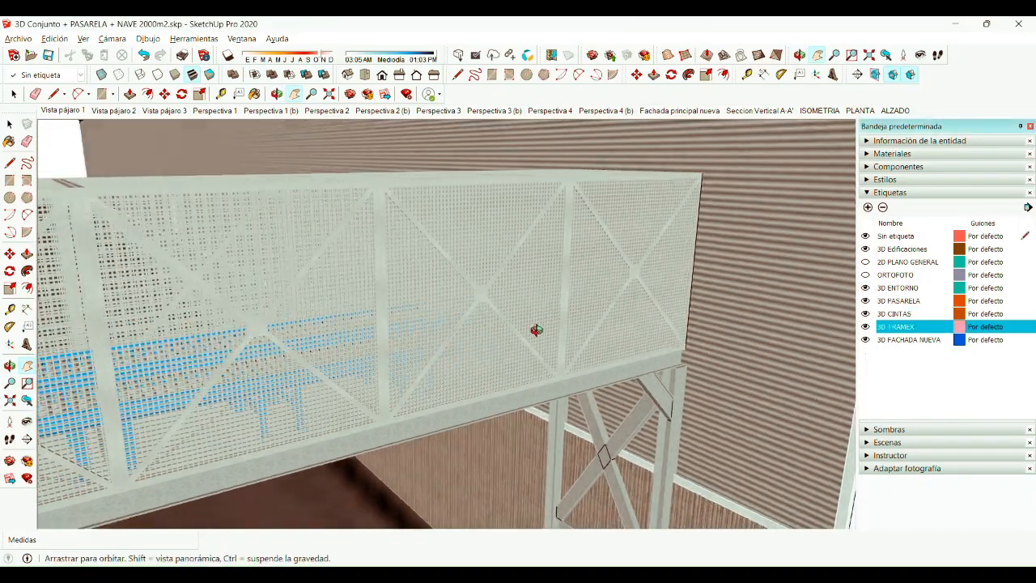
pyautogui.moveTo(666, 321); pyautogui.dragTo(689, 314, button='middle')
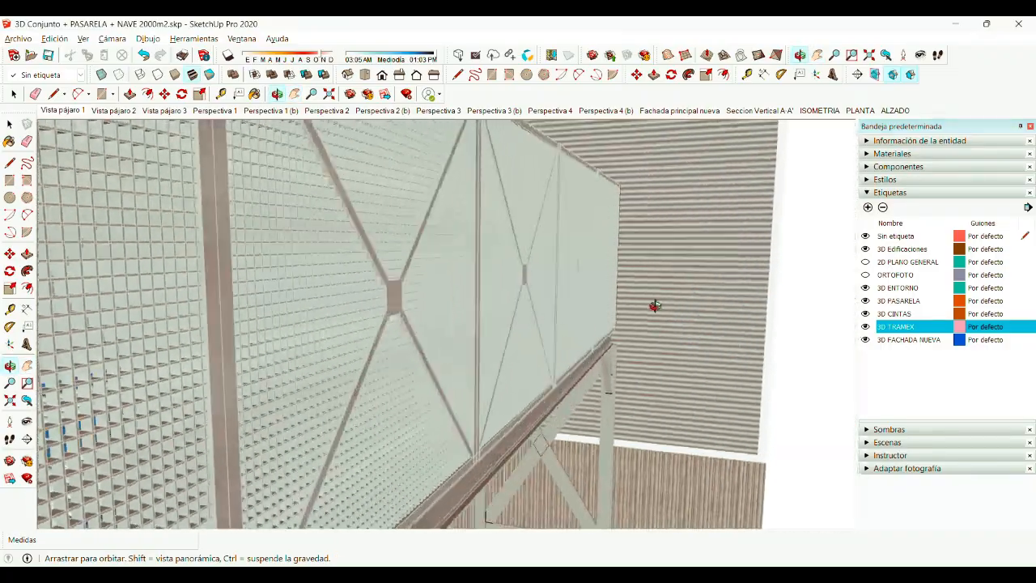
pyautogui.moveTo(501, 326); pyautogui.dragTo(444, 319, button='middle')
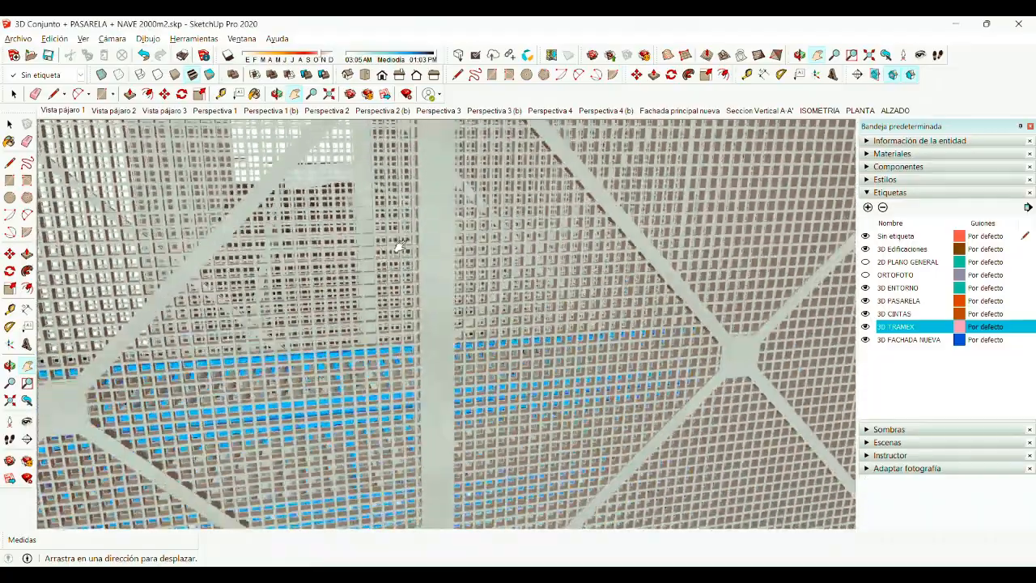
pyautogui.scroll(-5, 429, 235)
pyautogui.moveTo(455, 221); pyautogui.dragTo(359, 232, button='middle')
pyautogui.scroll(3, 264, 306)
pyautogui.scroll(-8, 264, 306)
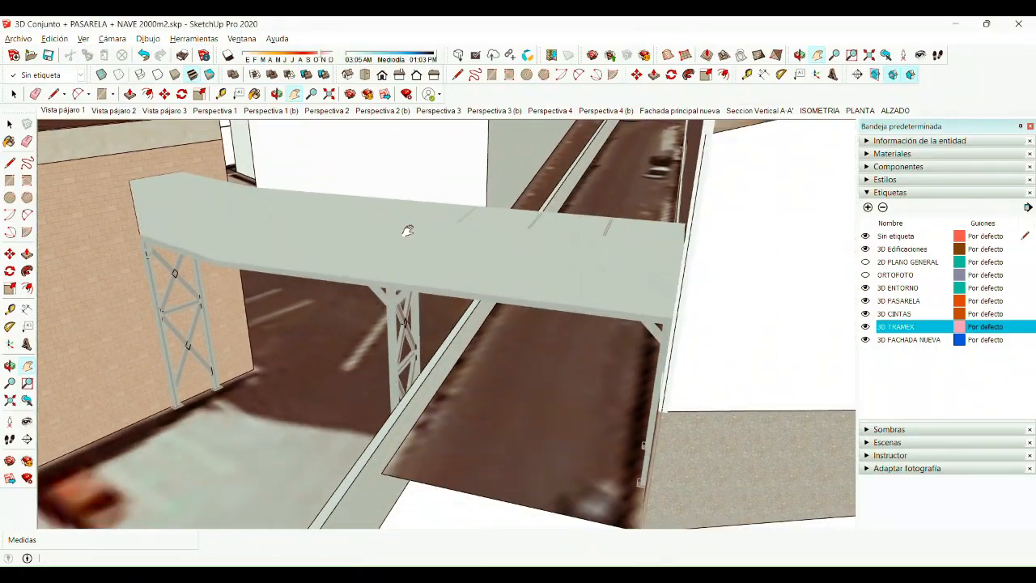
pyautogui.moveTo(407, 231); pyautogui.dragTo(497, 266, button='middle')
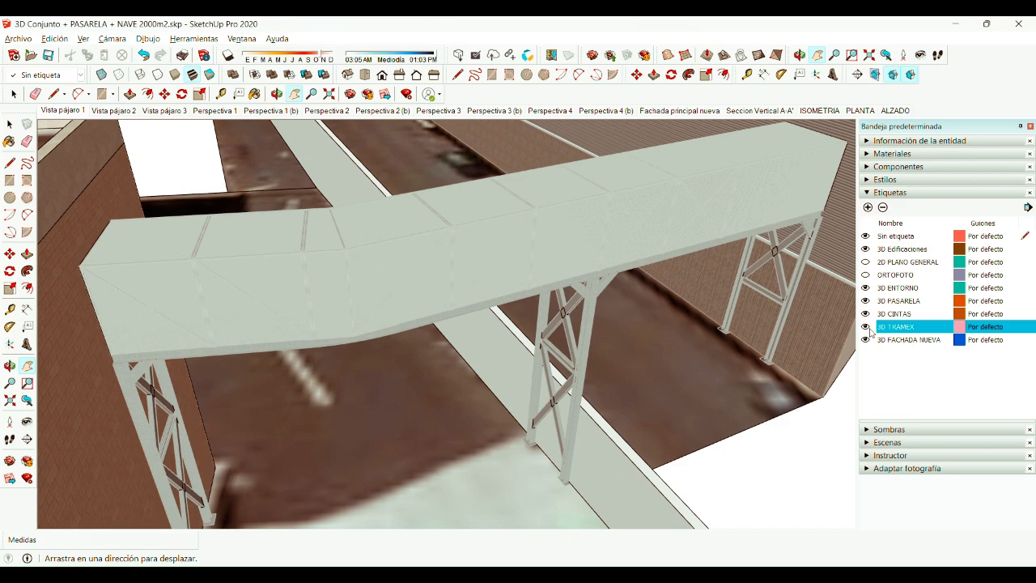
# Step: Turn off the 3D TRAMEX tag and view the open walkway with its conveyors among the surrounding buildings
pyautogui.click(865, 326)
pyautogui.moveTo(617, 246); pyautogui.dragTo(188, 322, button='middle')
pyautogui.moveTo(384, 372); pyautogui.dragTo(491, 380, button='middle')
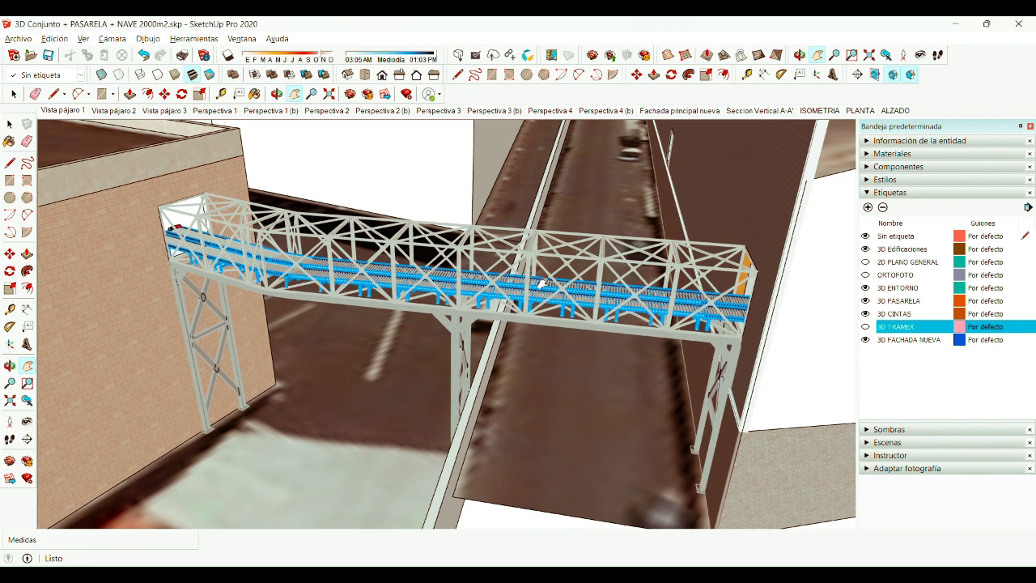
pyautogui.scroll(-5, 544, 284)
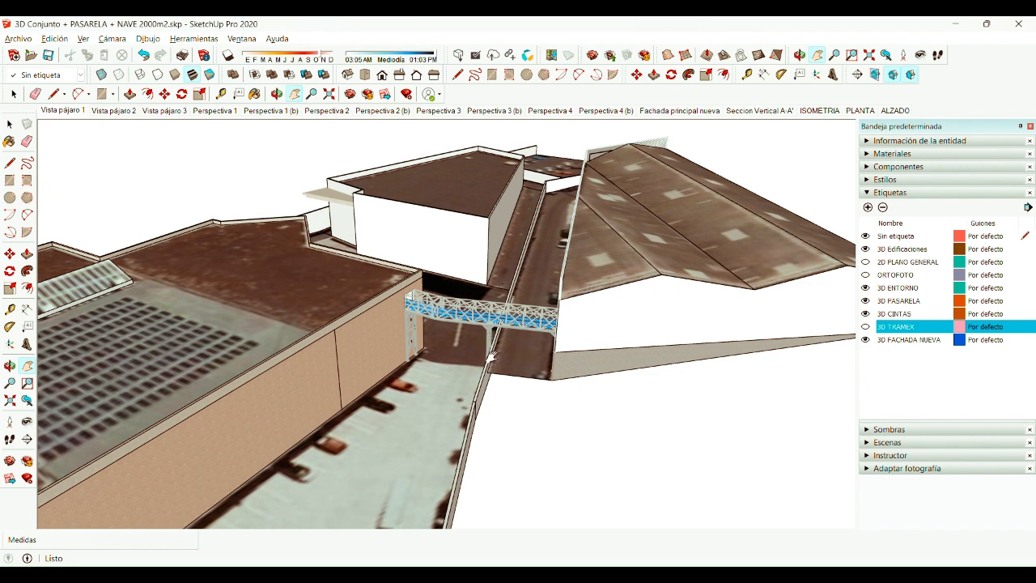
pyautogui.scroll(3, 491, 356)
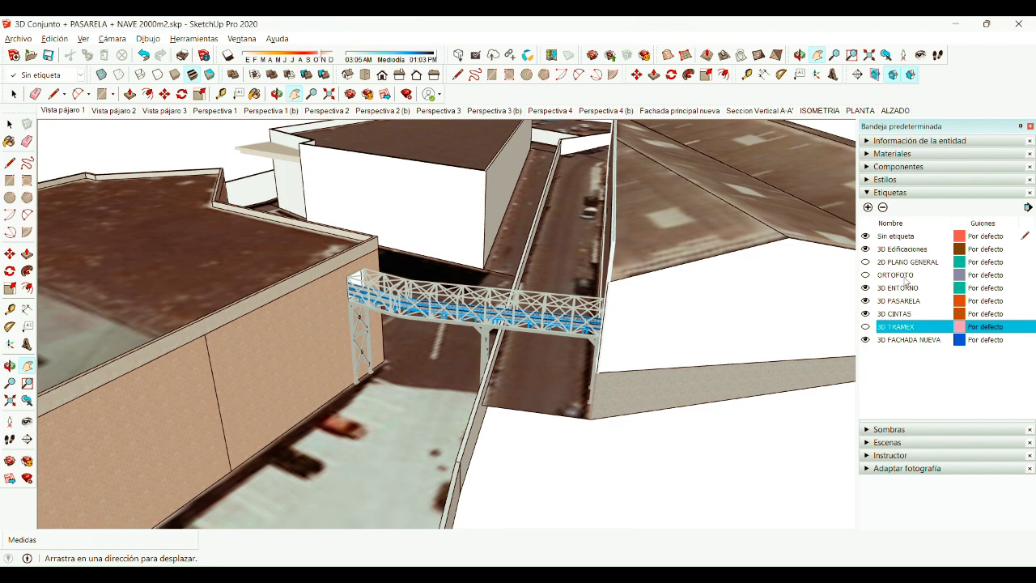
pyautogui.scroll(4, 498, 316)
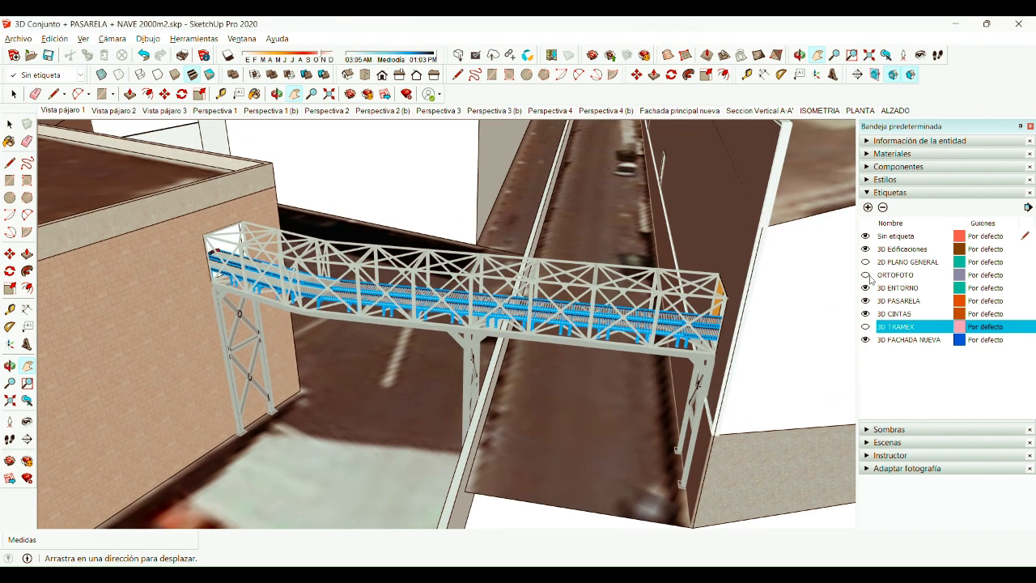
# Step: Isolate the walkway and conveyors by turning off the 3D Edificaciones, 3D ENTORNO and 3D FACHADA NUEVA tags
pyautogui.click(869, 252)
pyautogui.click(865, 248)
pyautogui.click(865, 288)
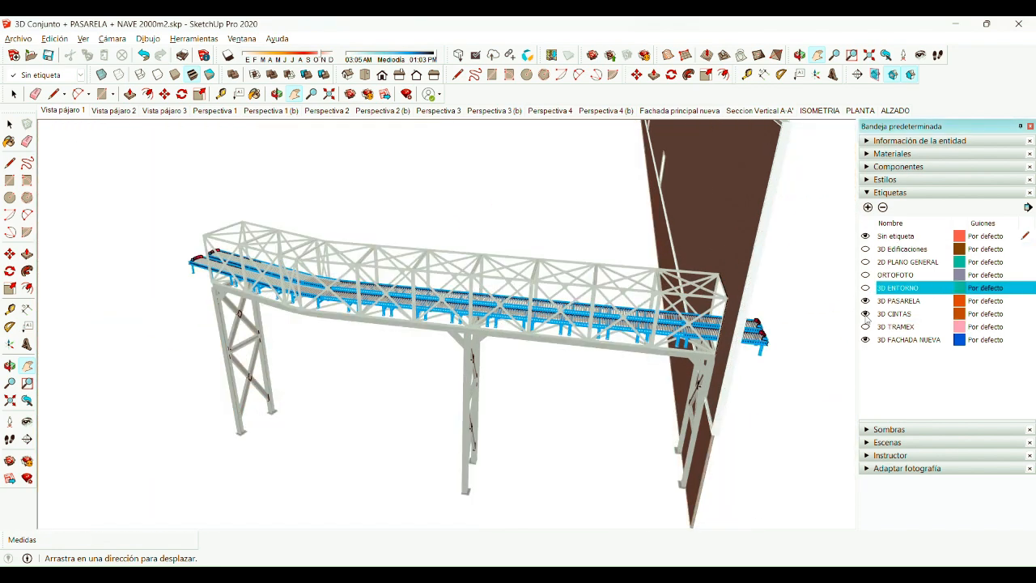
pyautogui.click(865, 339)
pyautogui.moveTo(605, 334); pyautogui.dragTo(565, 264, button='middle')
pyautogui.moveTo(612, 305); pyautogui.dragTo(592, 277)
pyautogui.scroll(1, 597, 284)
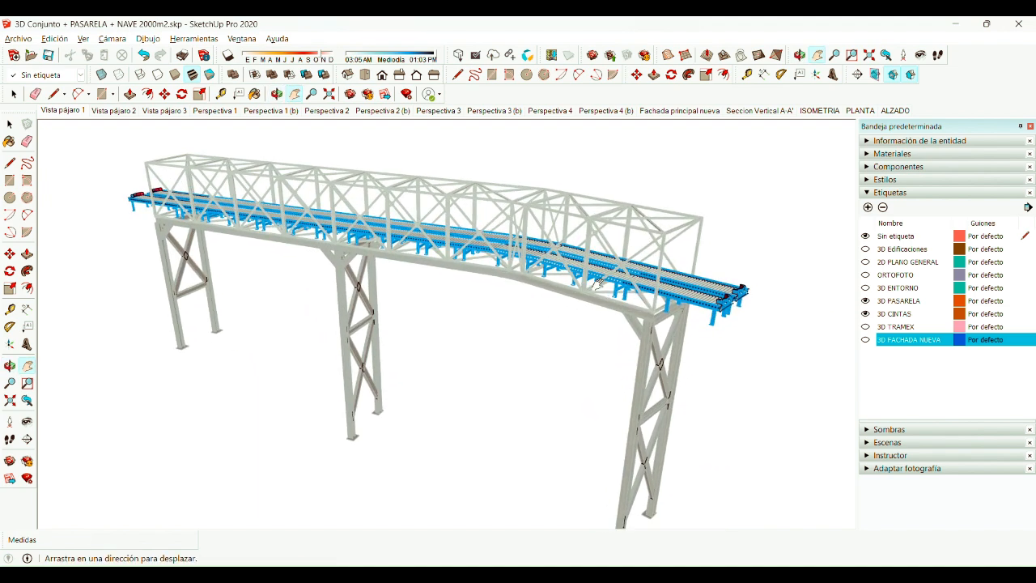
pyautogui.scroll(-2, 608, 288)
# Step: Switch to Adobe Acrobat to view the dimensioned walkway plan in the PDF, and open the same plan in LayOut
pyautogui.moveTo(775, 563)
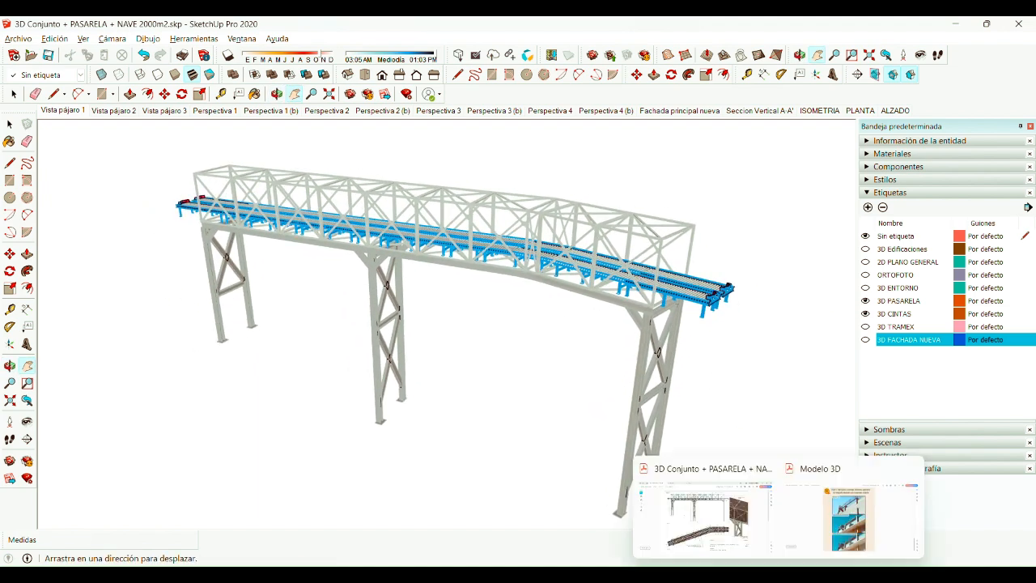
pyautogui.click(716, 522)
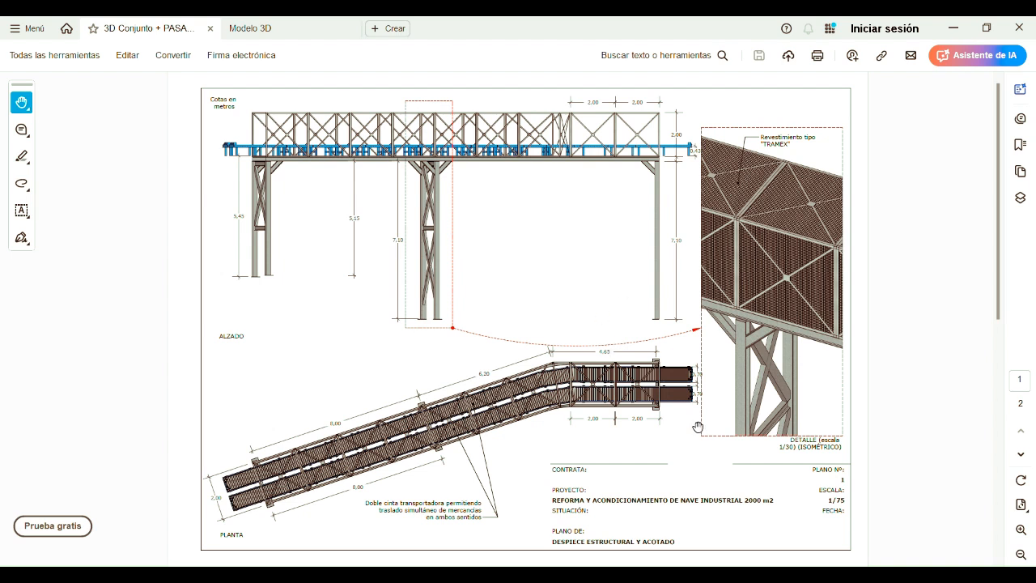
pyautogui.moveTo(749, 576)
pyautogui.click(763, 573)
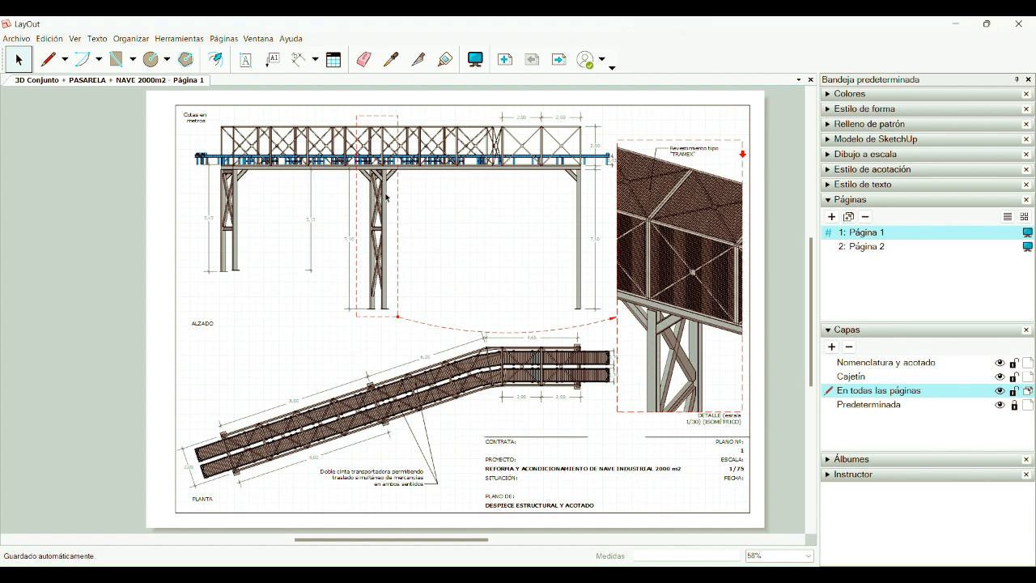
# Step: Compare Página 1 and Página 2 of the walkway plan document in LayOut, ending on Página 1
pyautogui.click(872, 247)
pyautogui.click(870, 234)
pyautogui.click(871, 247)
pyautogui.click(869, 235)
pyautogui.click(871, 247)
pyautogui.click(869, 235)
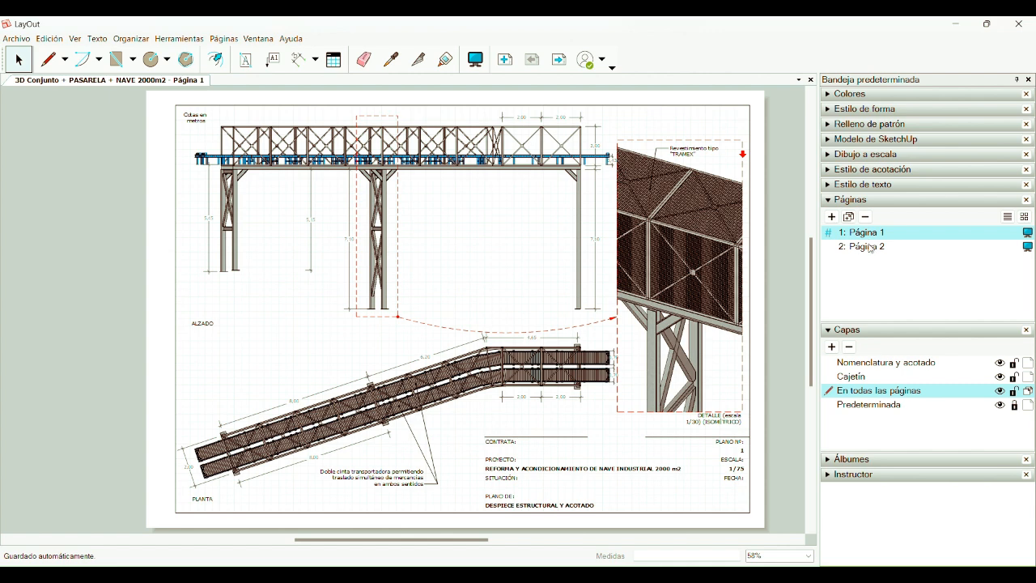
pyautogui.click(1015, 406)
# Step: Switch back to SketchUp and view the walkway in the ISOMETRIA, PLANTA and ALZADO scenes
pyautogui.hotkey('alt', 'Tab')
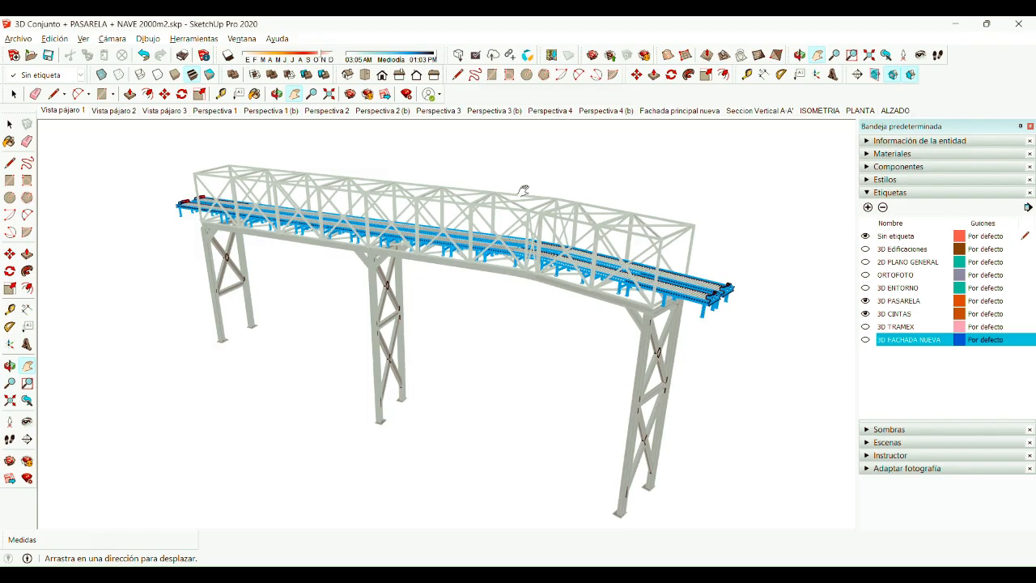
pyautogui.click(820, 111)
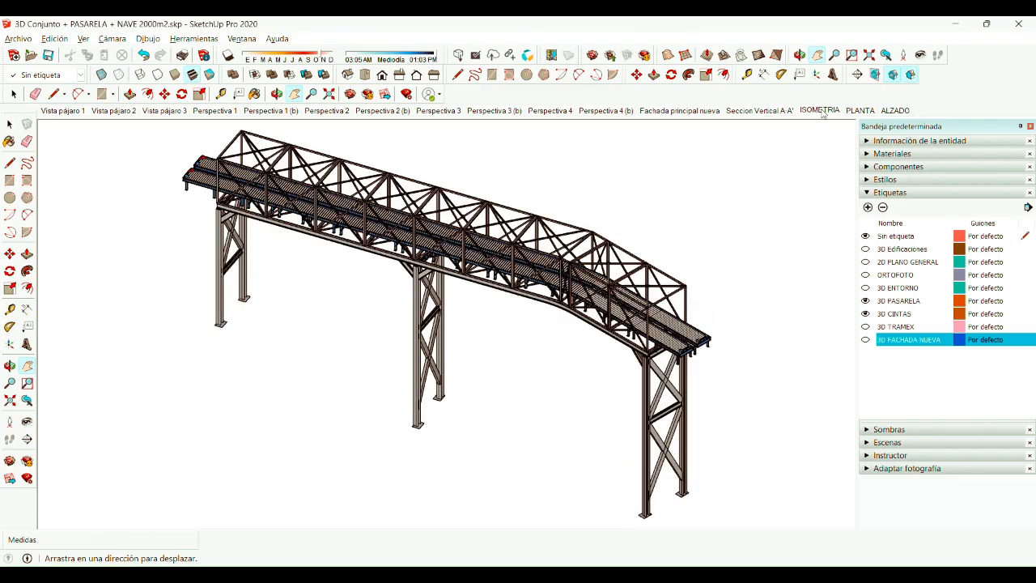
pyautogui.click(858, 111)
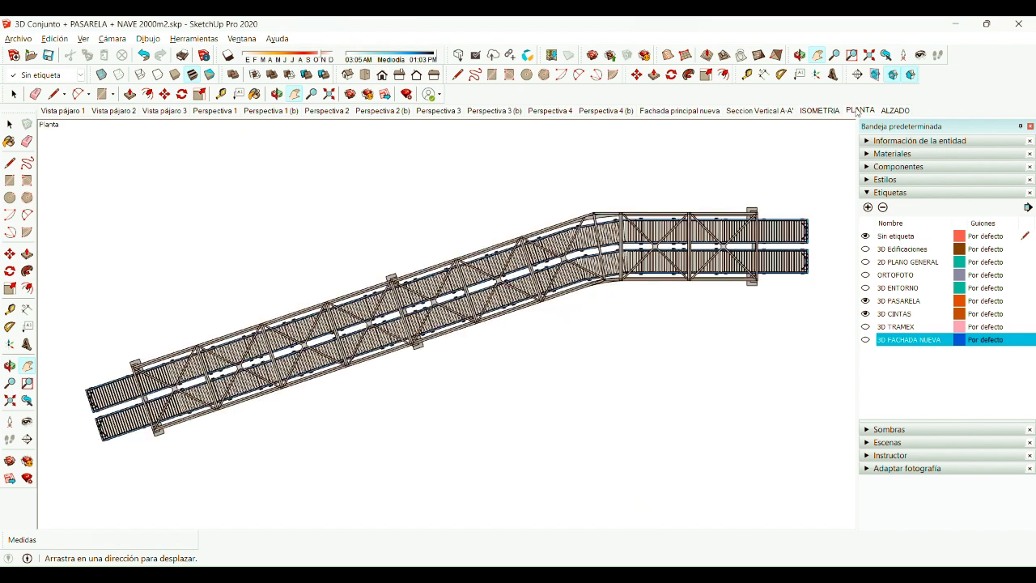
pyautogui.click(892, 112)
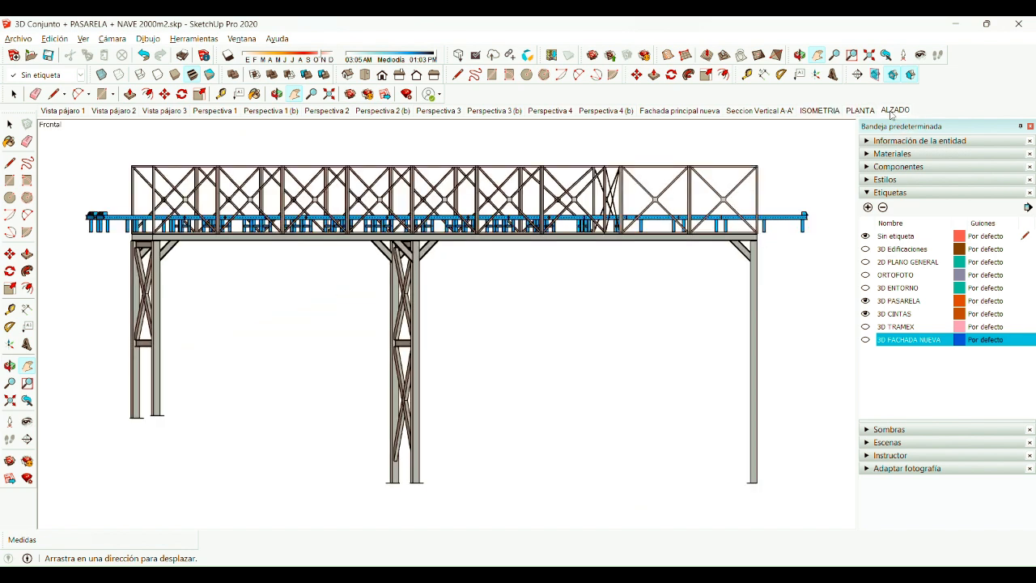
# Step: Show the ISOMETRIA scene and check which camera projection type it uses
pyautogui.click(829, 111)
pyautogui.click(113, 38)
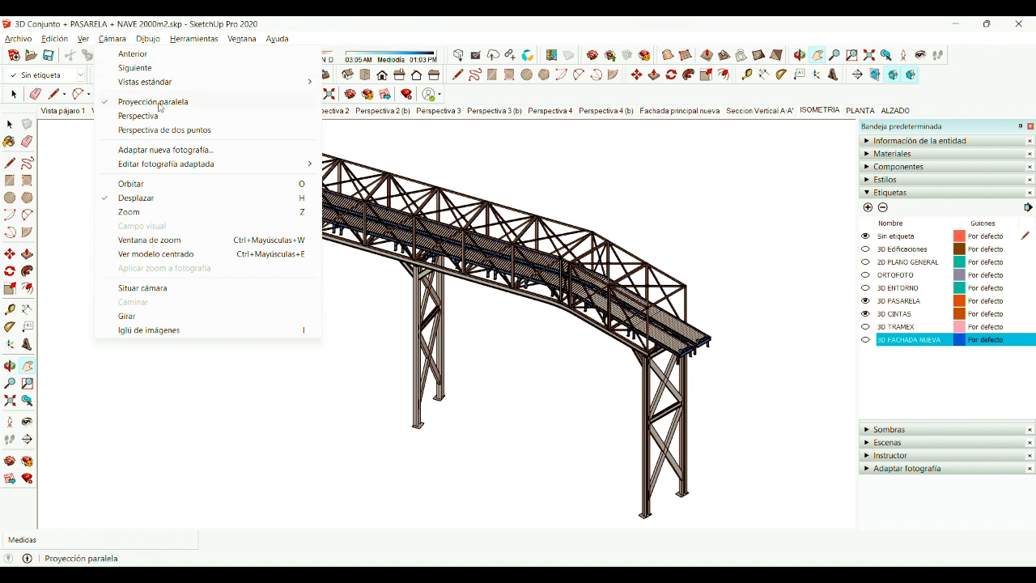
pyautogui.click(303, 23)
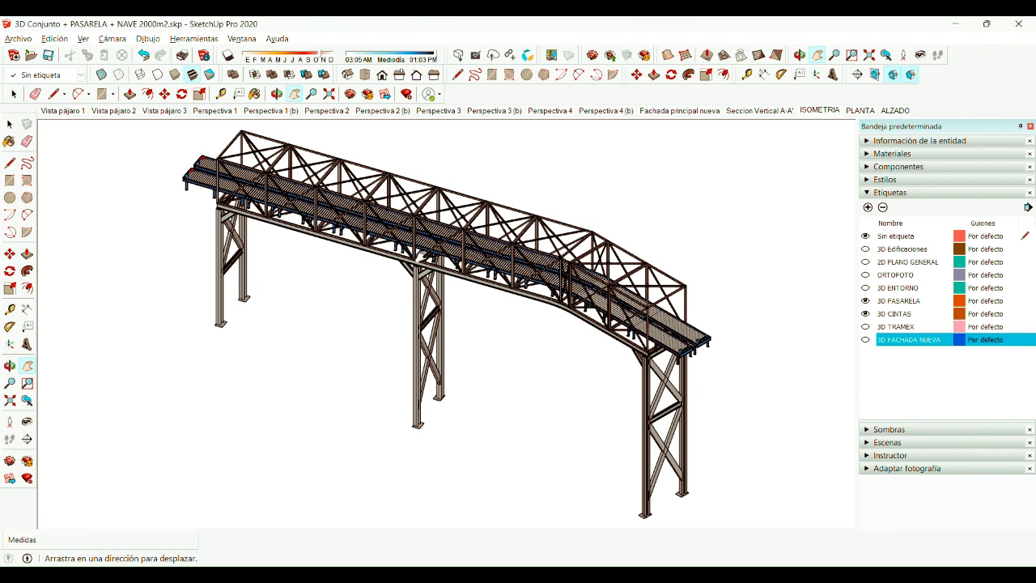
# Step: Review the walkway in the PLANTA and ALZADO scenes, ending back on the ISOMETRIA scene
pyautogui.click(859, 111)
pyautogui.click(893, 111)
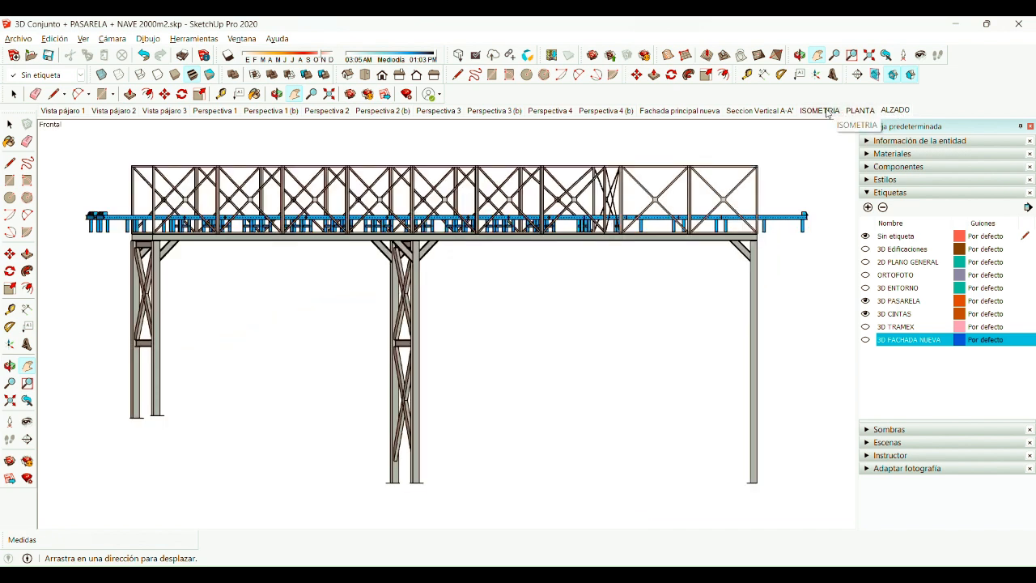
pyautogui.click(835, 111)
pyautogui.click(860, 111)
pyautogui.click(894, 111)
pyautogui.click(819, 110)
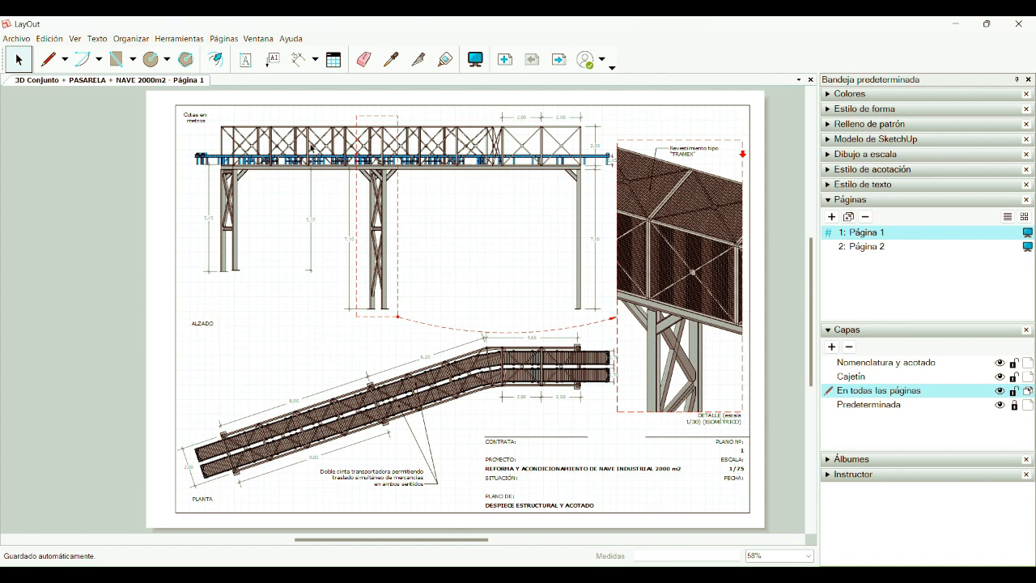
# Step: Switch to LayOut and examine the dimensioned elevation and the title block with its scale on Página 1
pyautogui.scroll(4, 247, 176)
pyautogui.scroll(-2, 218, 221)
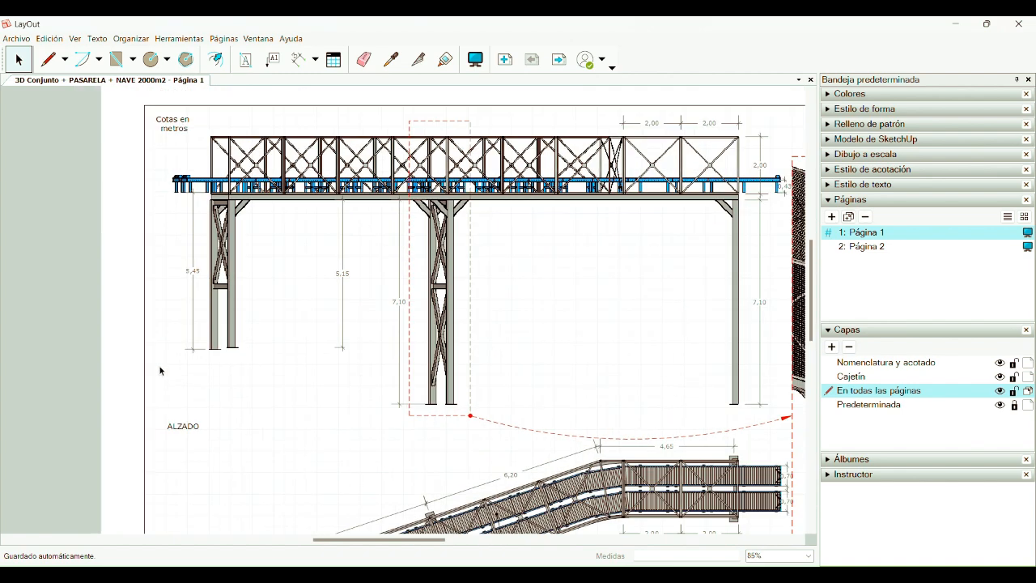
pyautogui.scroll(-2, 176, 188)
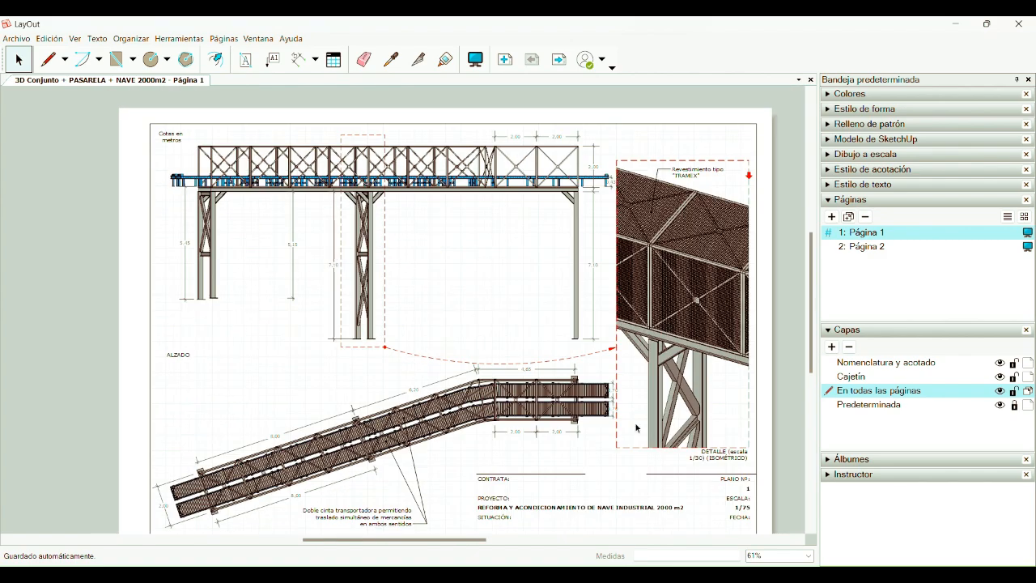
pyautogui.scroll(4, 699, 500)
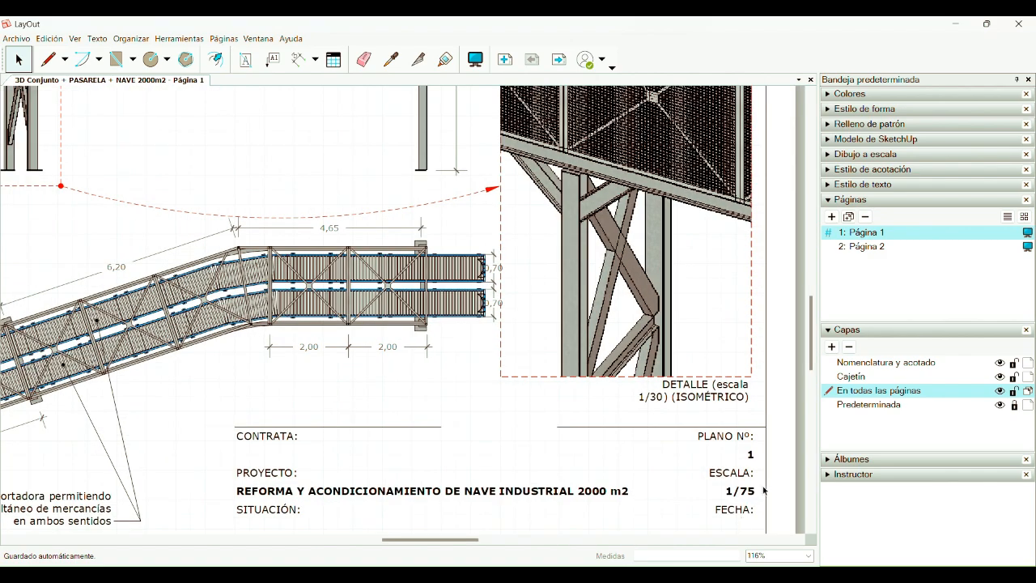
pyautogui.scroll(-4, 621, 279)
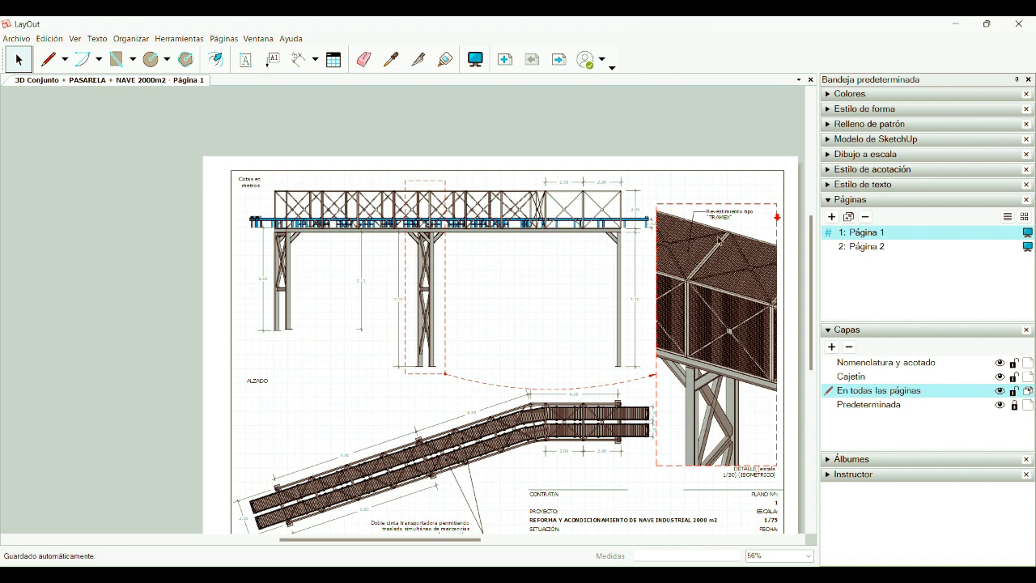
# Step: Inspect the dimensioned plan view and the isometric detail of the TRAMEX cladding on Página 1
pyautogui.scroll(4, 745, 327)
pyautogui.scroll(-3, 718, 130)
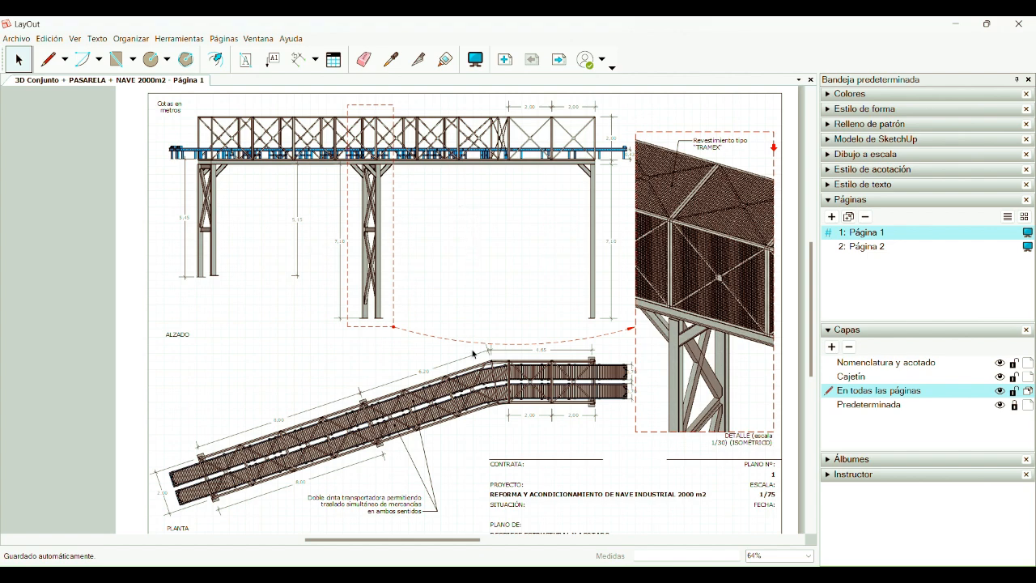
pyautogui.scroll(2, 292, 206)
pyautogui.scroll(-6, 334, 180)
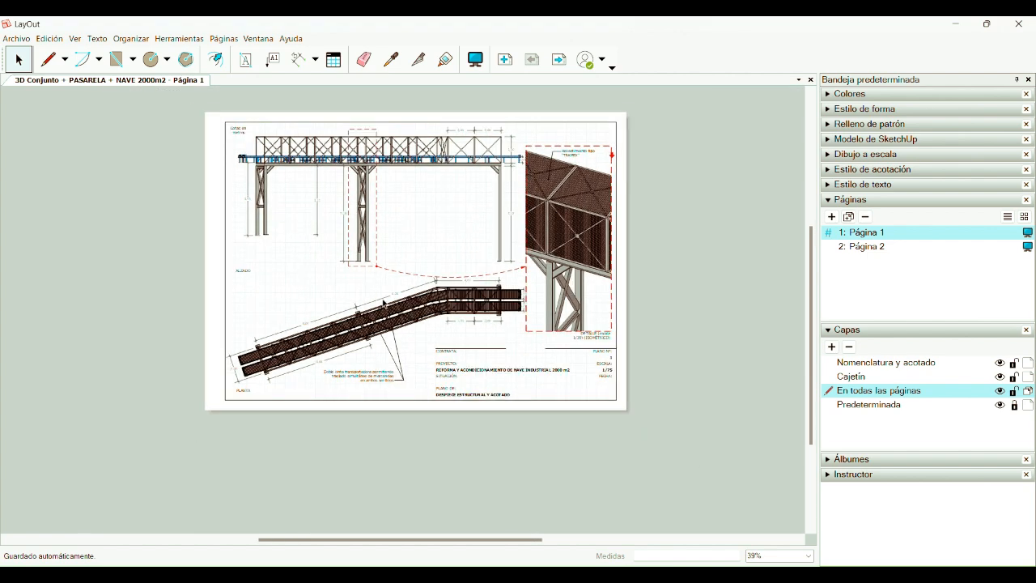
pyautogui.scroll(5, 372, 389)
pyautogui.scroll(2, 351, 391)
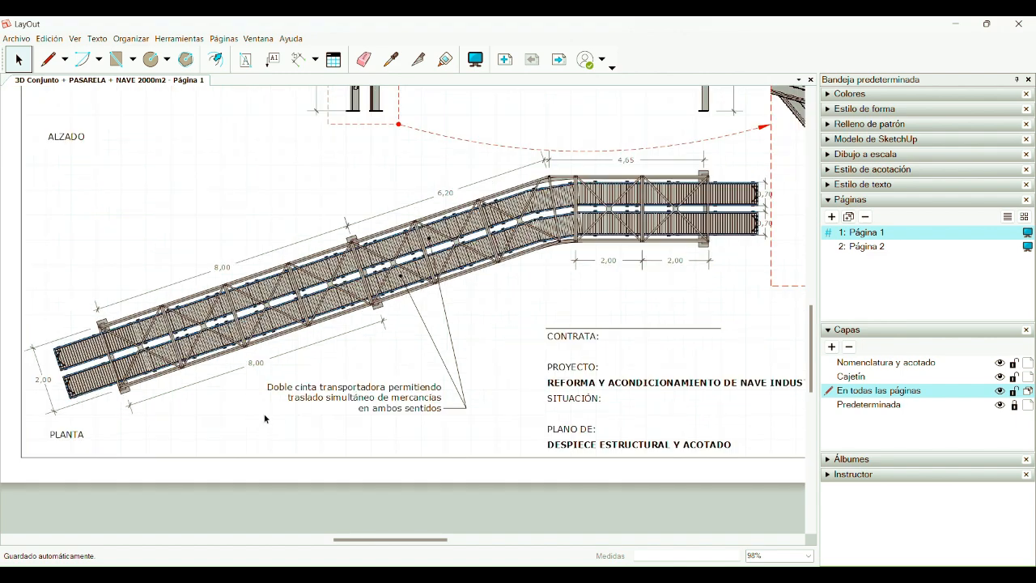
pyautogui.scroll(-3, 224, 437)
pyautogui.scroll(3, 557, 179)
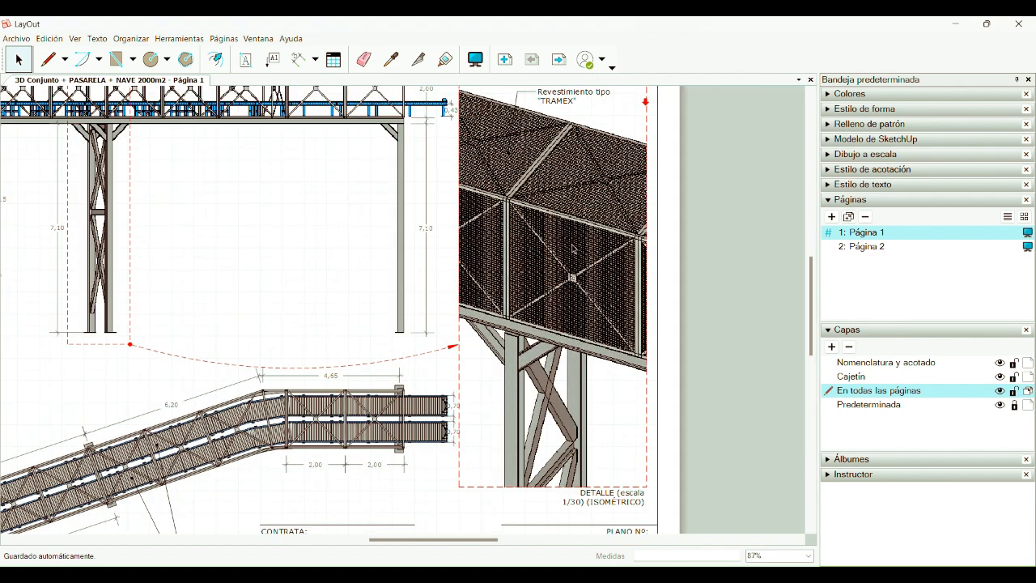
# Step: Open Página 2 and examine the annotated isometric view, including the cladding, conveyors and structural profile labels
pyautogui.click(862, 246)
pyautogui.scroll(1, 167, 306)
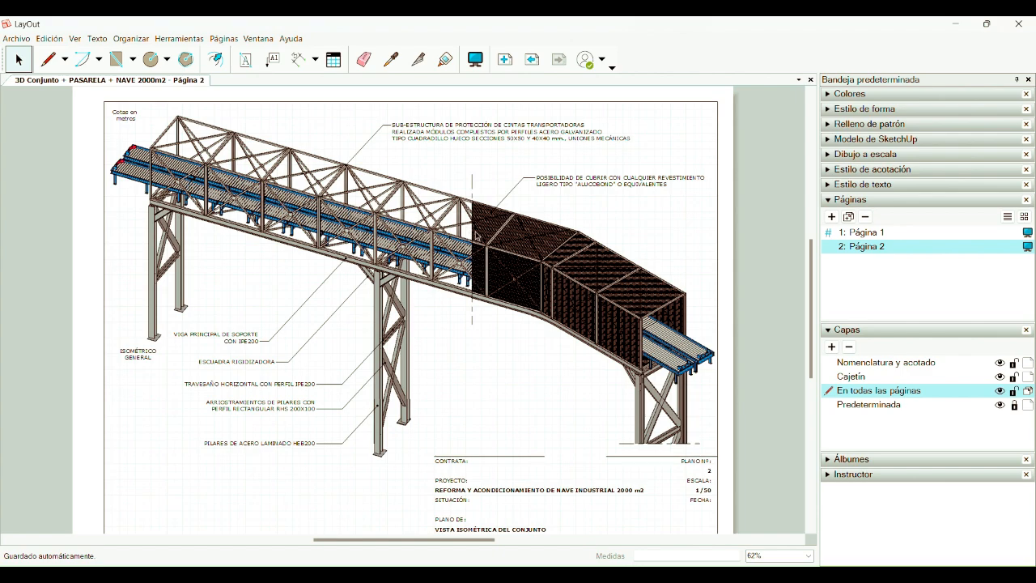
pyautogui.scroll(5, 493, 260)
pyautogui.scroll(3, 682, 325)
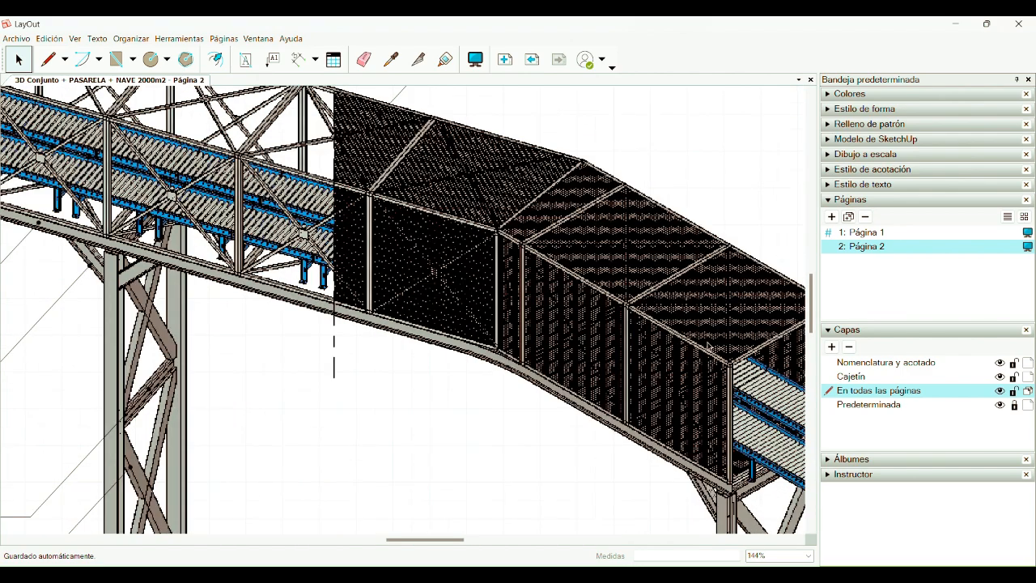
pyautogui.scroll(-5, 593, 313)
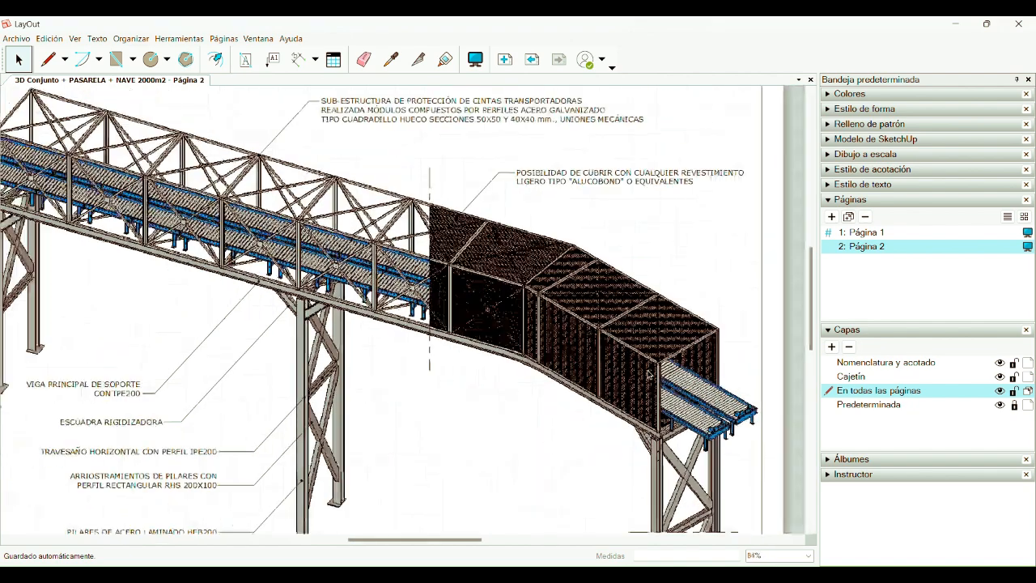
pyautogui.scroll(4, 564, 335)
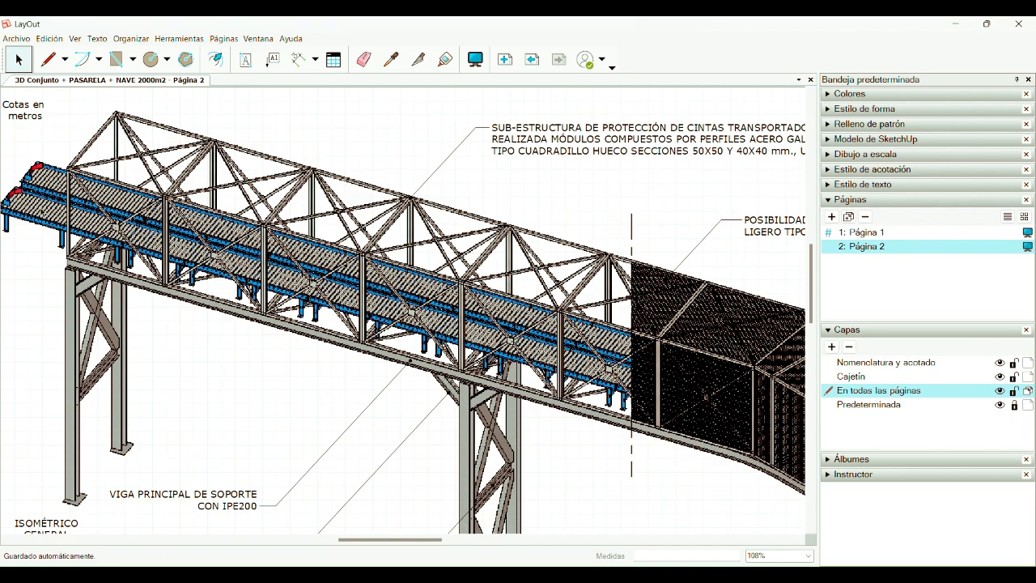
pyautogui.scroll(-1, 431, 196)
pyautogui.scroll(-1, 421, 253)
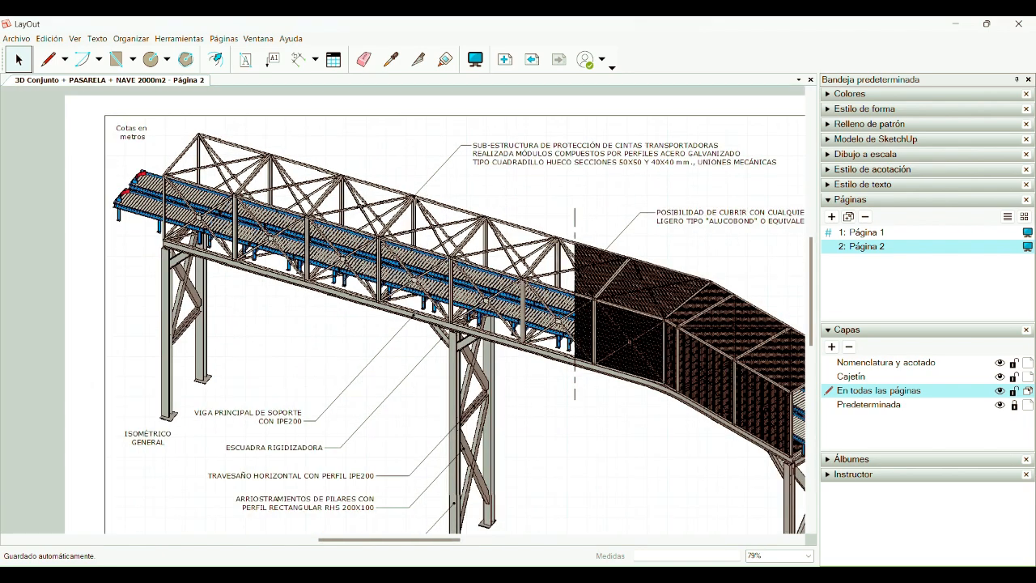
pyautogui.scroll(5, 394, 282)
pyautogui.scroll(-6, 338, 251)
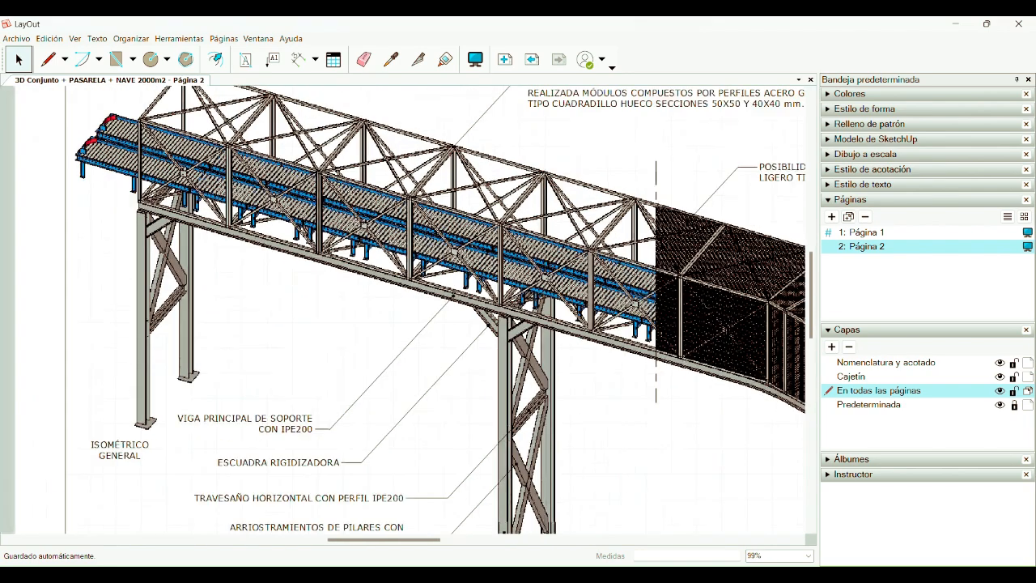
pyautogui.scroll(-2, 339, 251)
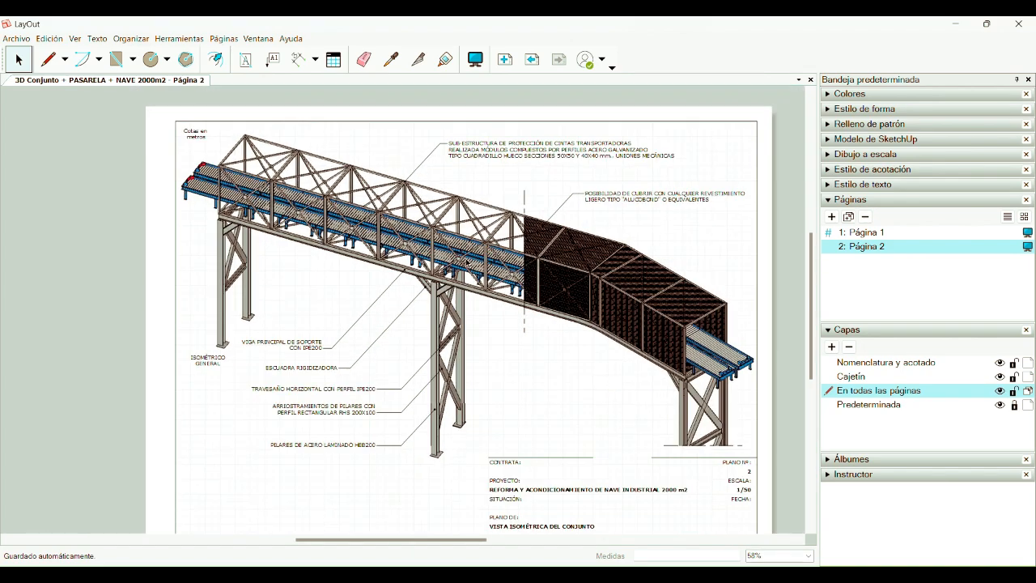
# Step: Switch to Adobe Acrobat and compare both pages of the exported walkway plan, ending on page 1
pyautogui.moveTo(766, 552)
pyautogui.click(720, 520)
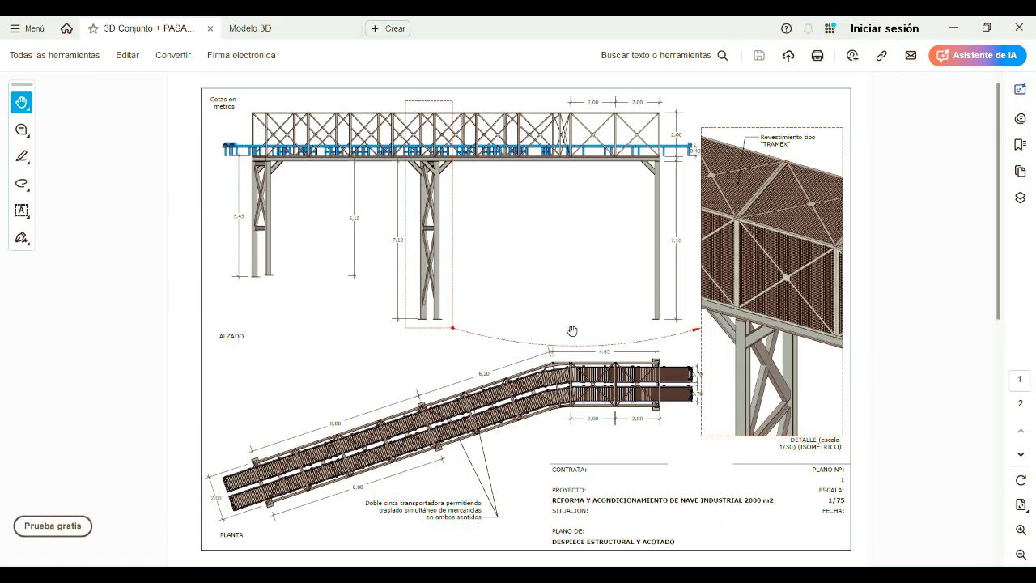
pyautogui.scroll(-3, 518, 326)
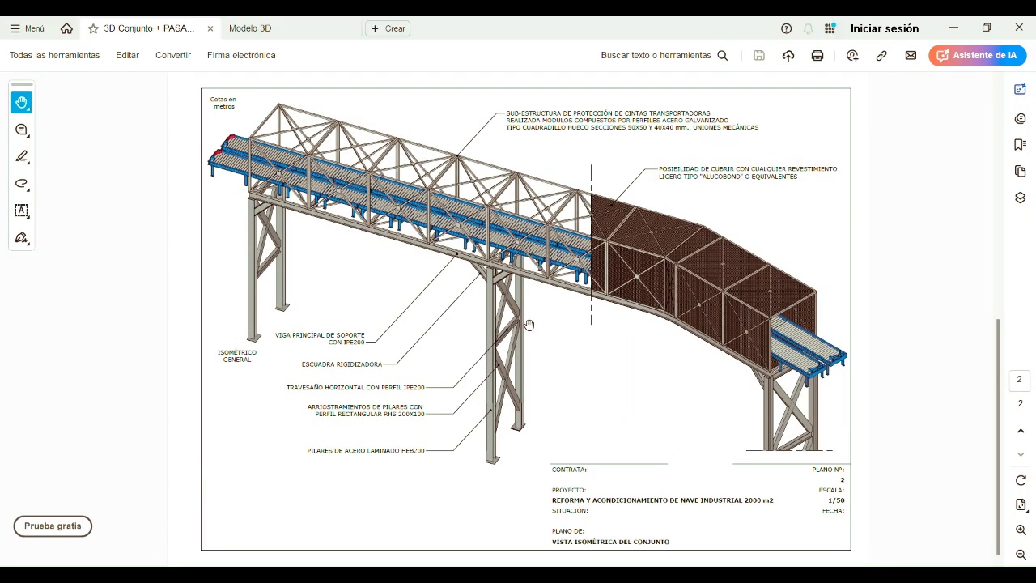
pyautogui.scroll(3, 528, 324)
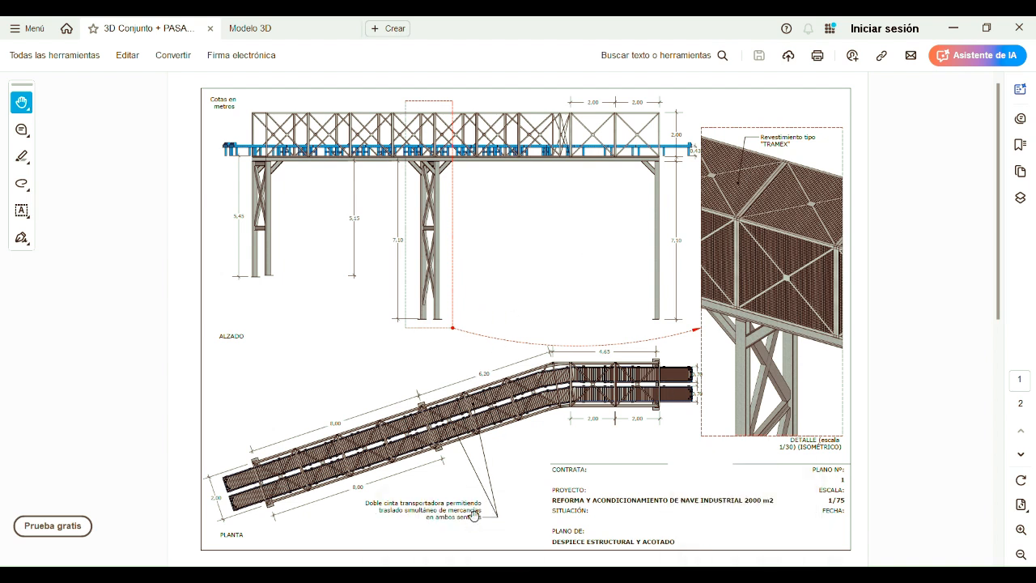
# Step: Switch back to SketchUp and orbit around the isolated walkway model
pyautogui.moveTo(512, 575)
pyautogui.click(509, 510)
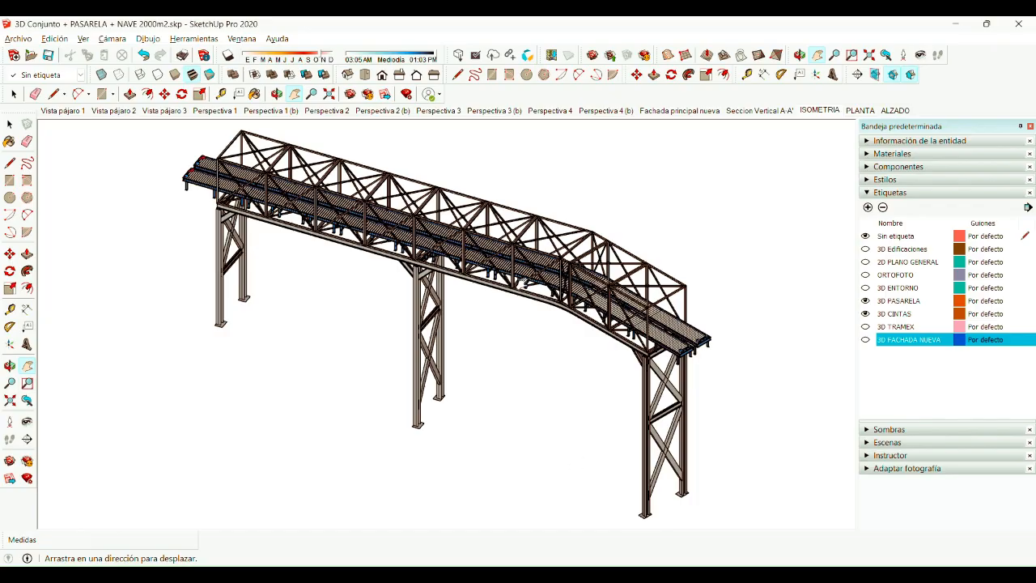
pyautogui.moveTo(162, 267)
pyautogui.mouseDown(button='middle')
pyautogui.moveTo(69, 257)
pyautogui.moveTo(319, 282)
pyautogui.moveTo(437, 275)
pyautogui.moveTo(443, 269)
pyautogui.moveTo(426, 246)
pyautogui.moveTo(872, 189)
pyautogui.moveTo(374, 268)
pyautogui.moveTo(78, 278)
pyautogui.moveTo(330, 287)
pyautogui.moveTo(422, 274)
pyautogui.mouseUp(button='middle')
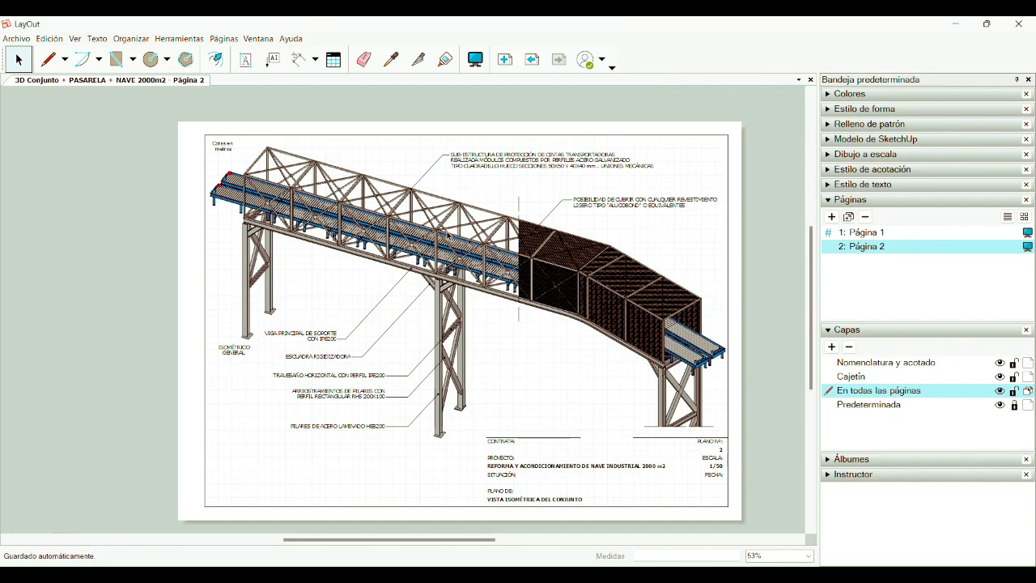
# Step: Switch to LayOut and review the isometric sheet on Página 2, followed by the dimensioned sheet on Página 1
pyautogui.scroll(3, 449, 235)
pyautogui.scroll(-3, 530, 324)
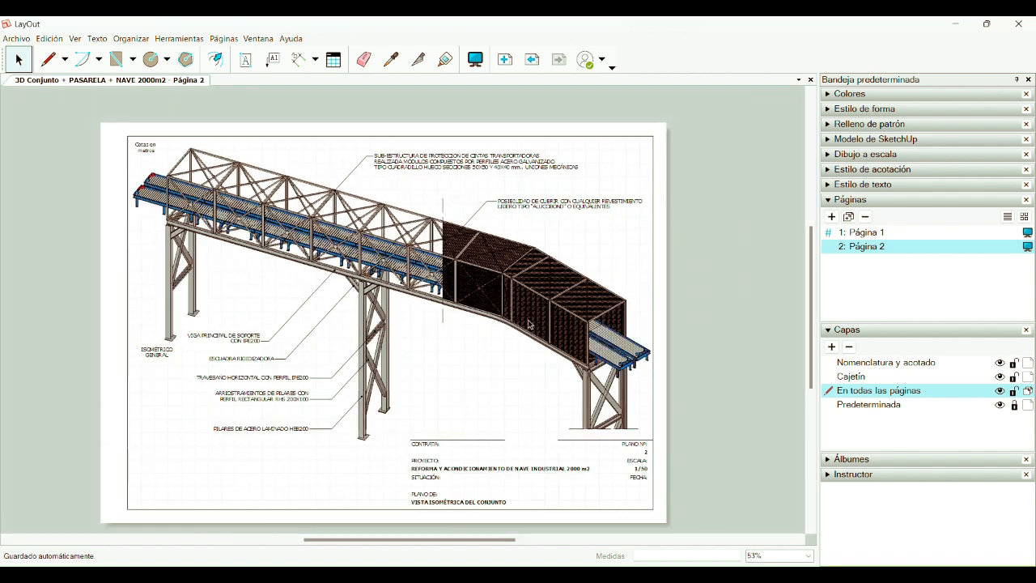
pyautogui.scroll(-1, 595, 283)
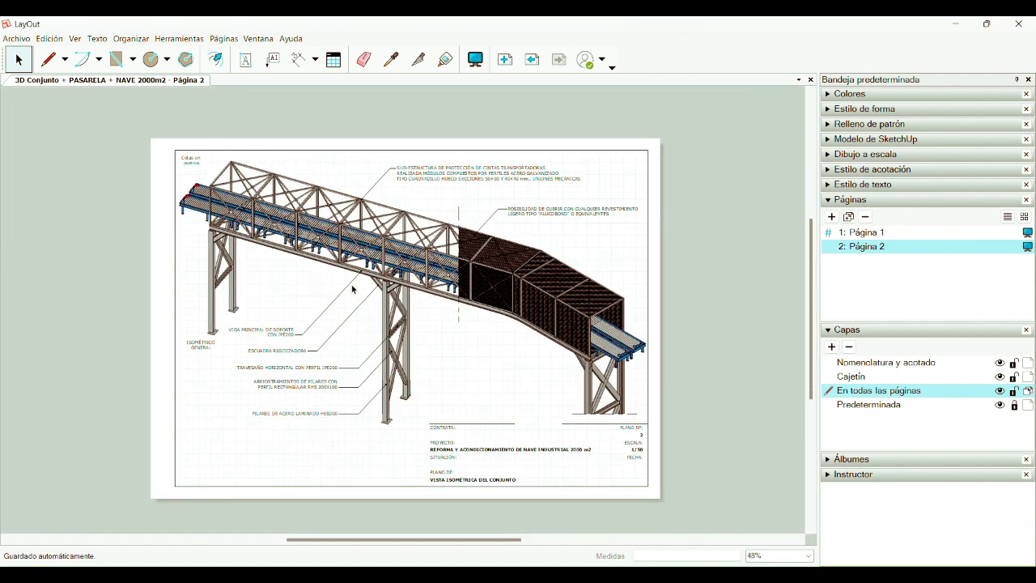
pyautogui.click(874, 233)
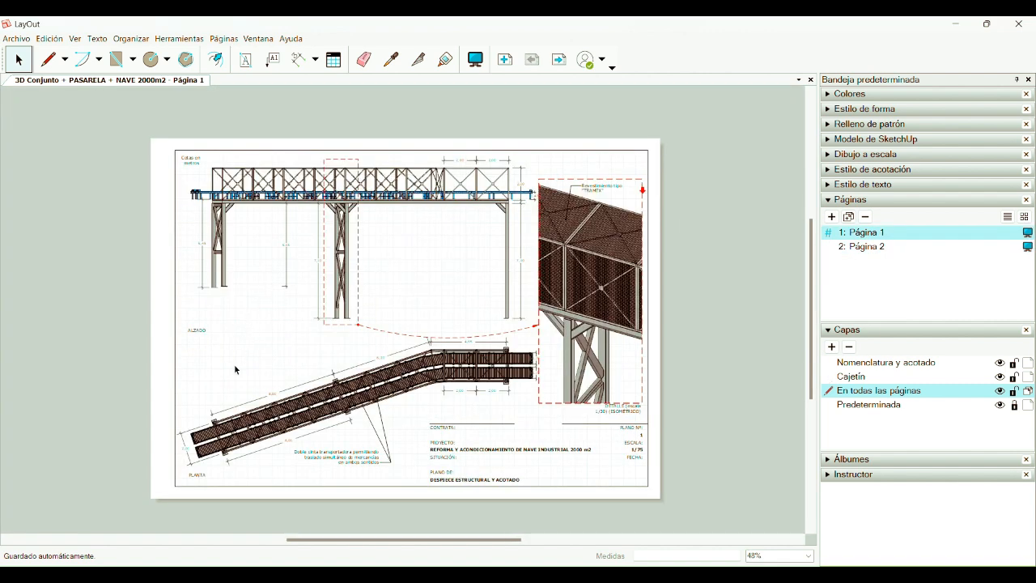
pyautogui.scroll(3, 234, 370)
pyautogui.scroll(-1, 296, 413)
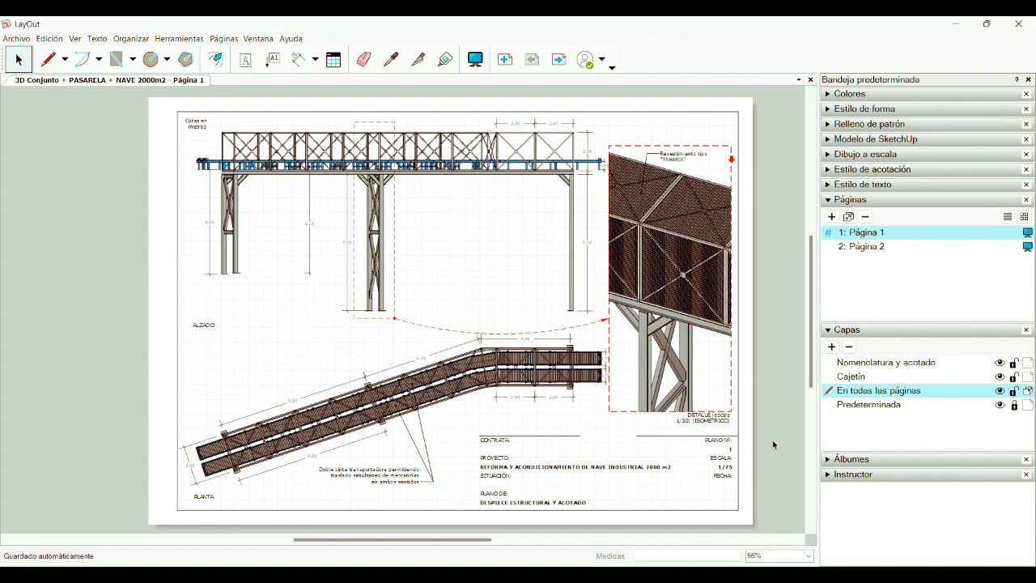
# Step: Return to SketchUp, show the Vista pájaro 1 scene and inspect the walkway between the buildings in the matched photo
pyautogui.moveTo(511, 577)
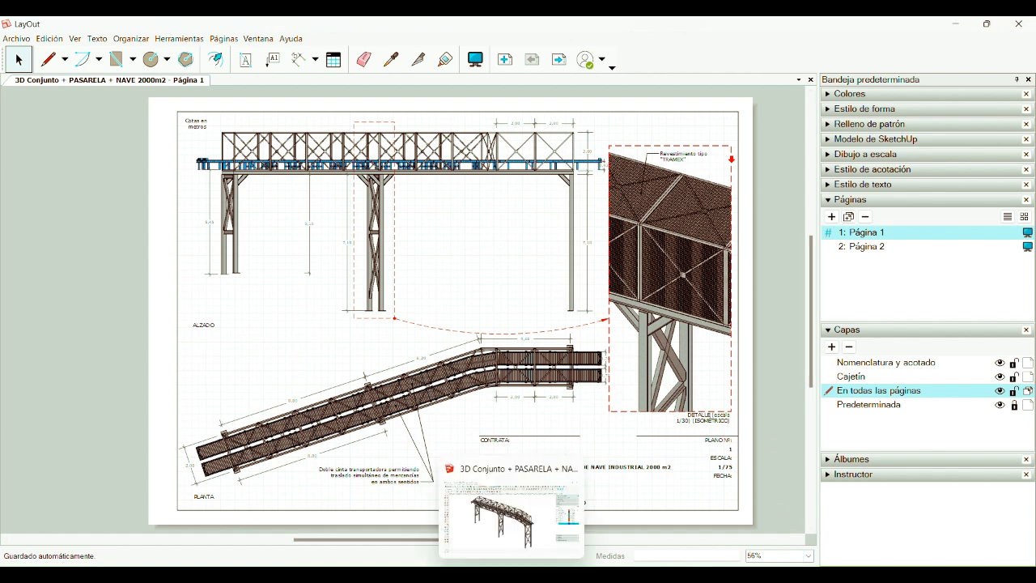
pyautogui.click(512, 518)
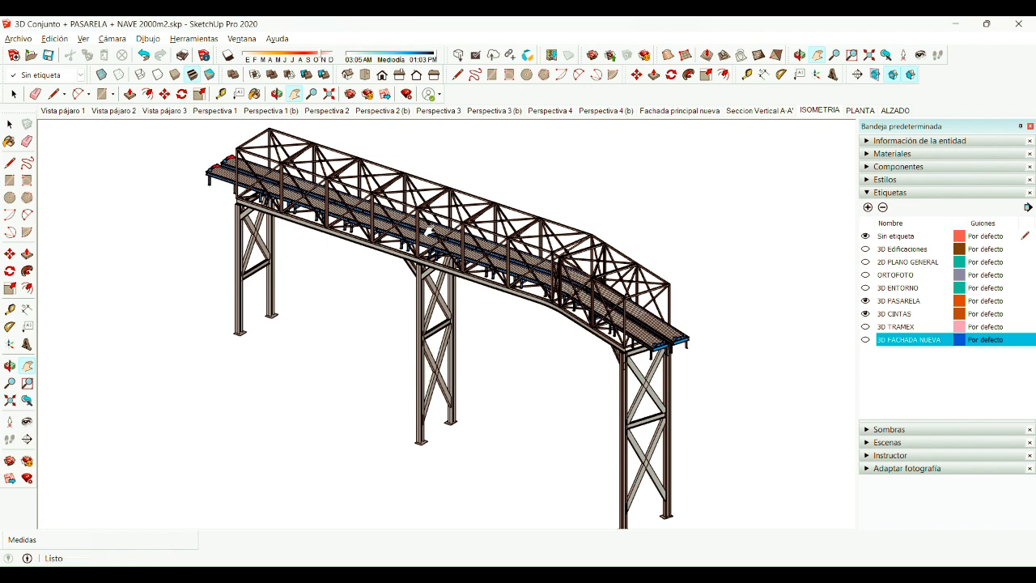
pyautogui.click(70, 113)
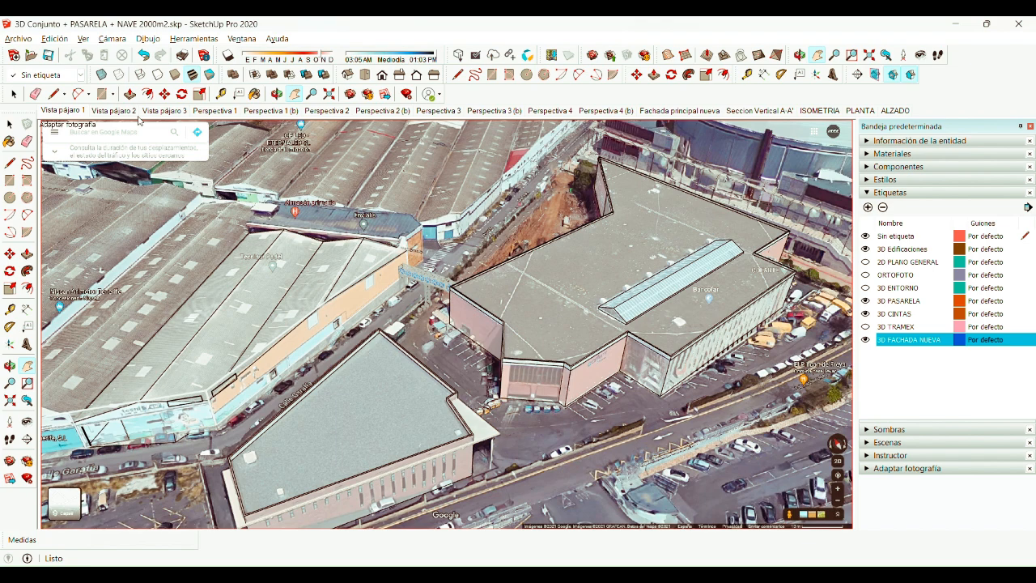
pyautogui.scroll(10, 409, 287)
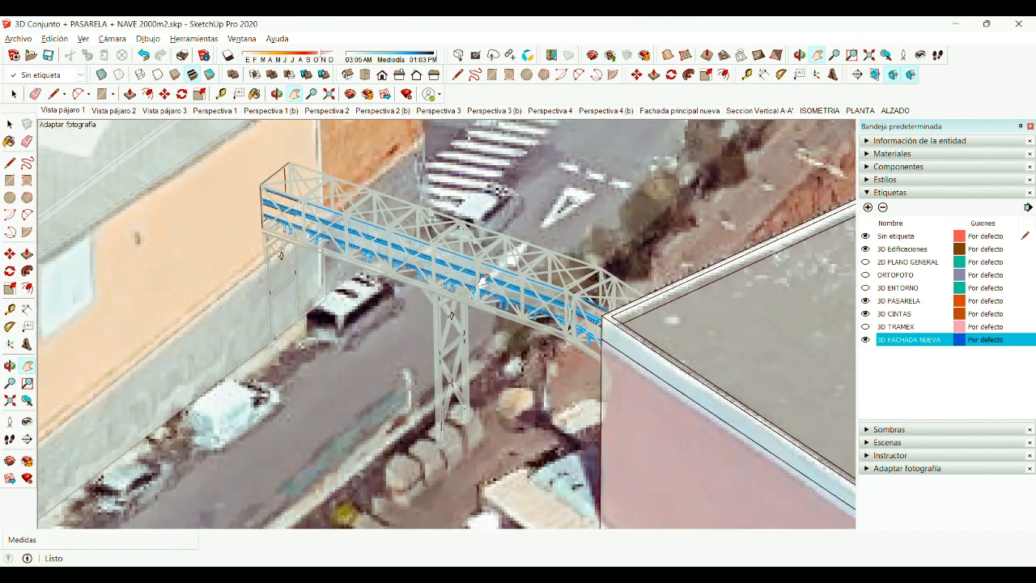
pyautogui.scroll(-8, 485, 284)
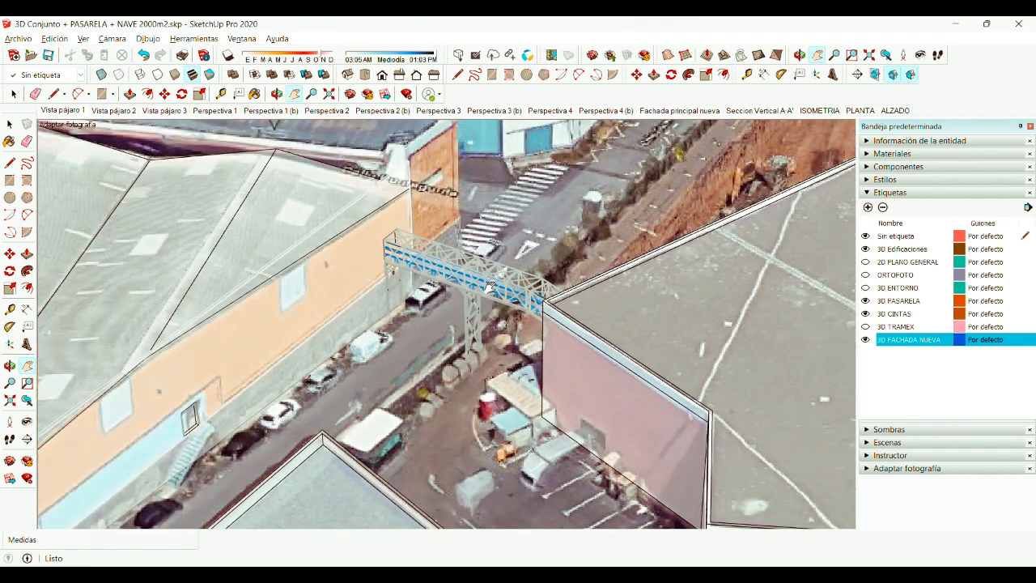
pyautogui.scroll(-6, 492, 287)
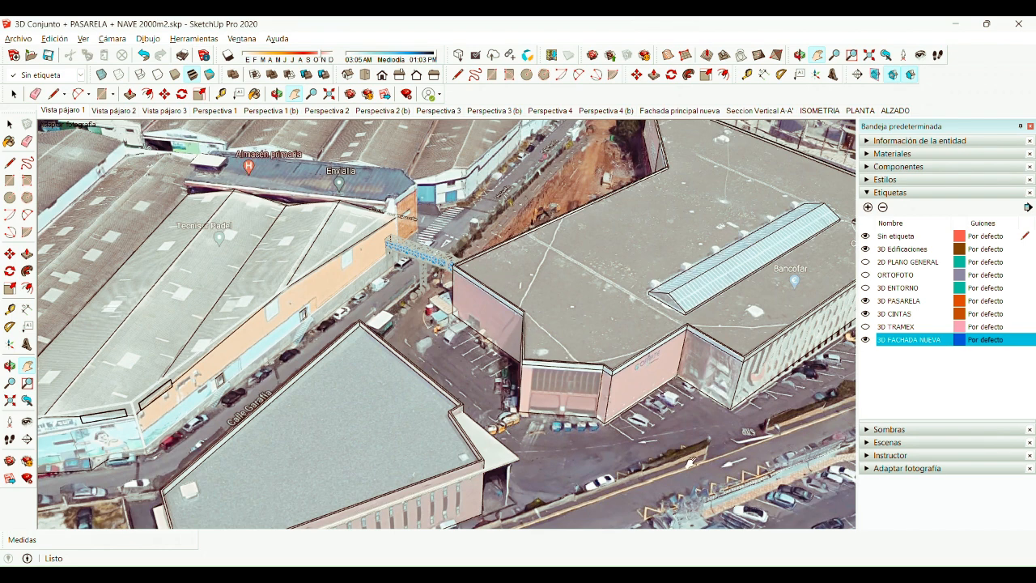
# Step: Switch to File Explorer and open the 08_07_2021 photo folder inside 02 FOTOS
pyautogui.moveTo(808, 576)
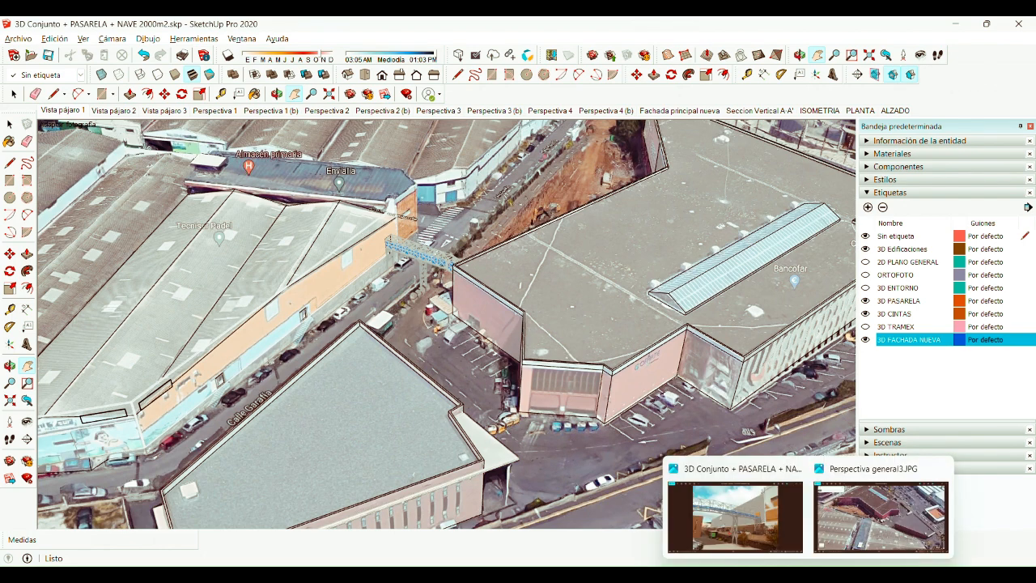
pyautogui.click(394, 576)
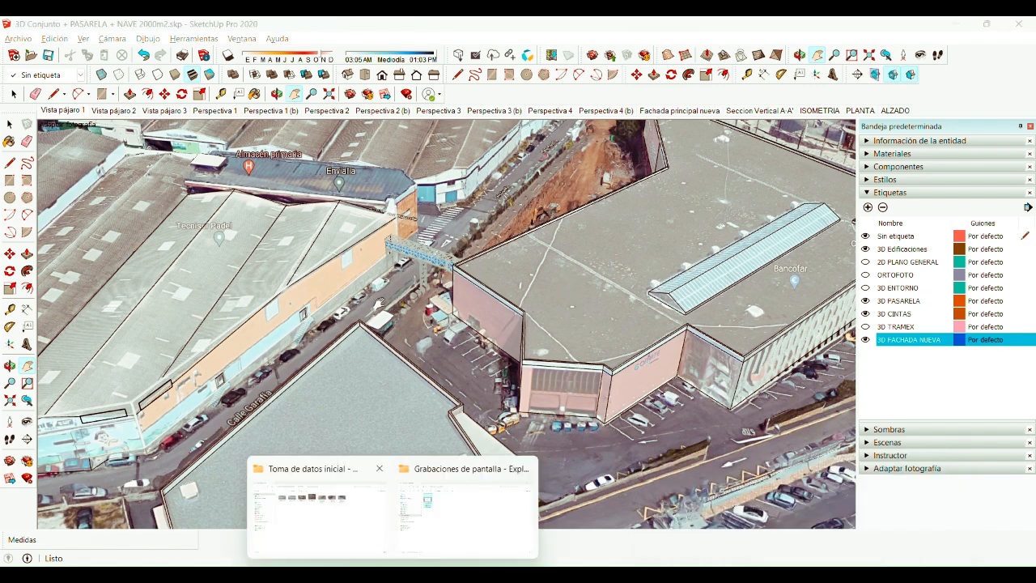
pyautogui.click(340, 513)
pyautogui.click(371, 56)
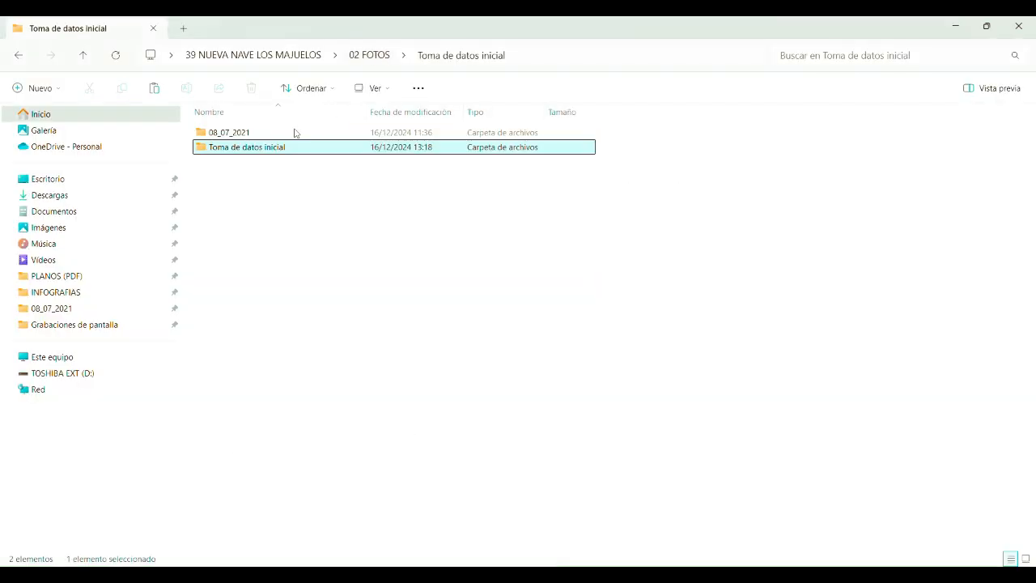
pyautogui.doubleClick(274, 134)
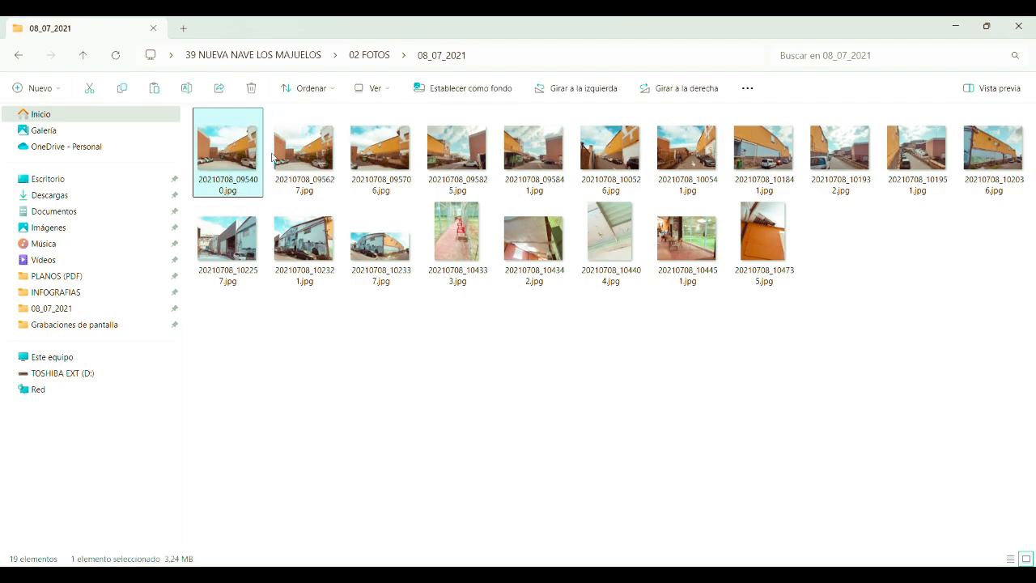
# Step: Open the first site photo and browse through the following street photos, ending on 20210708_095841.jpg
pyautogui.press('Return')
pyautogui.press('Right')
pyautogui.press('Right')
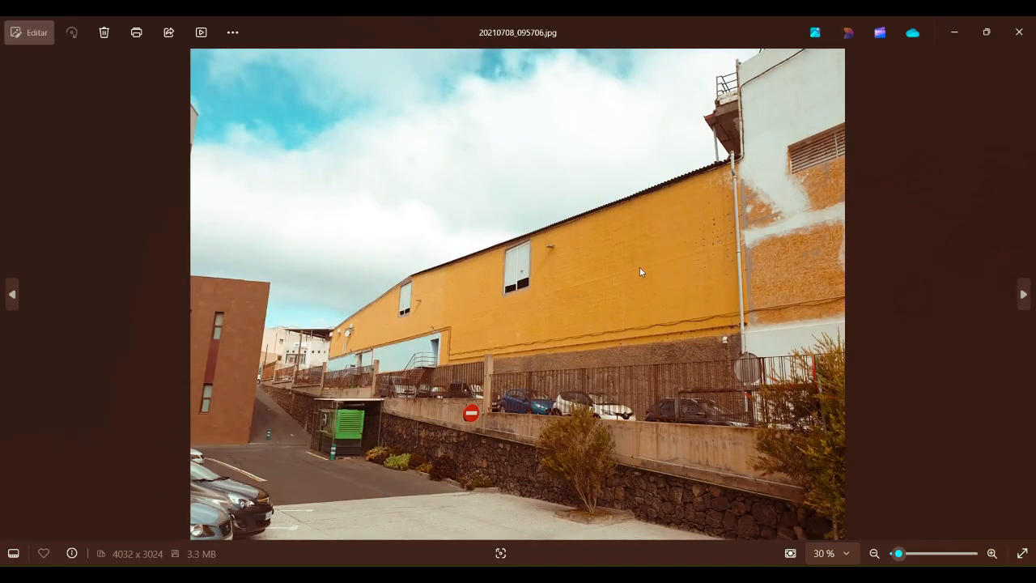
pyautogui.press('Right')
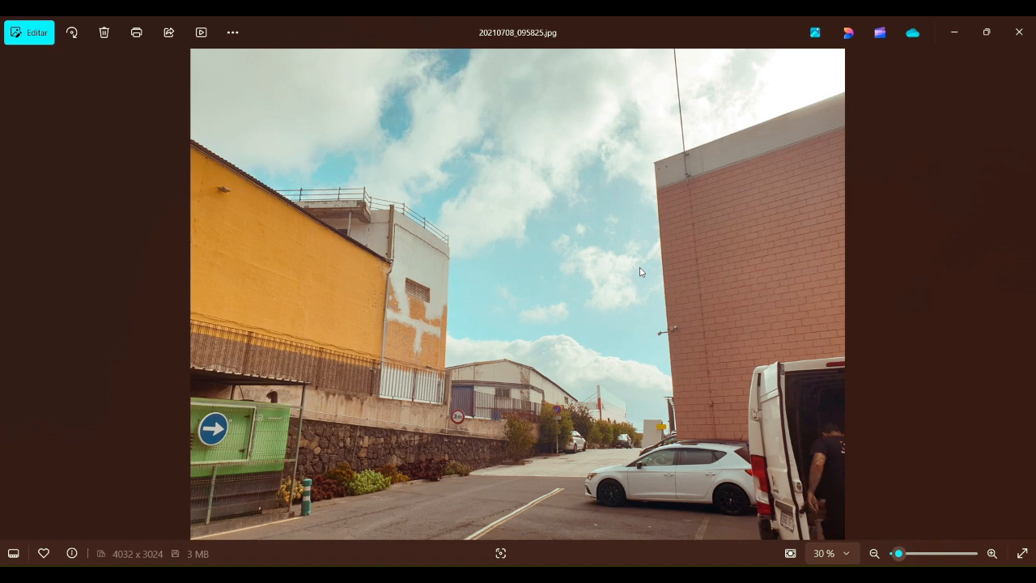
pyautogui.press('Right')
pyautogui.press('Right')
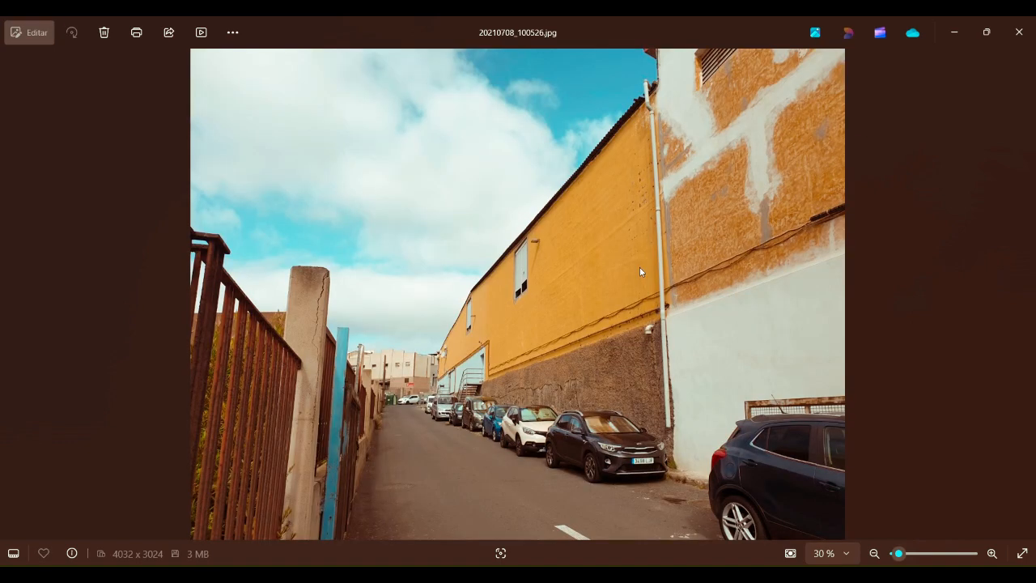
pyautogui.press('Left')
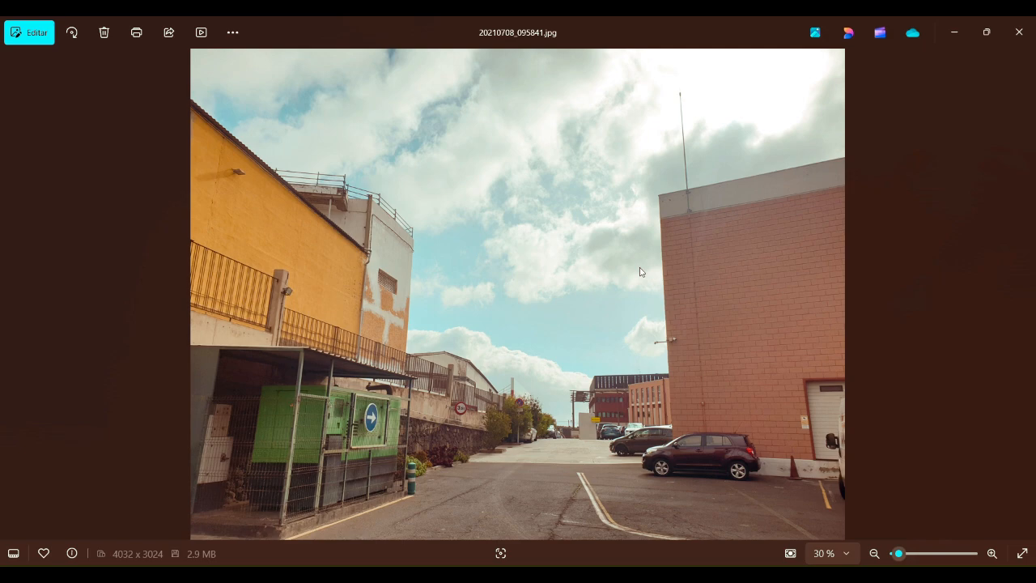
# Step: Return to SketchUp and compare the Perspectiva 1 and Perspectiva 1 (b) scenes, ending on Perspectiva 1
pyautogui.click(955, 32)
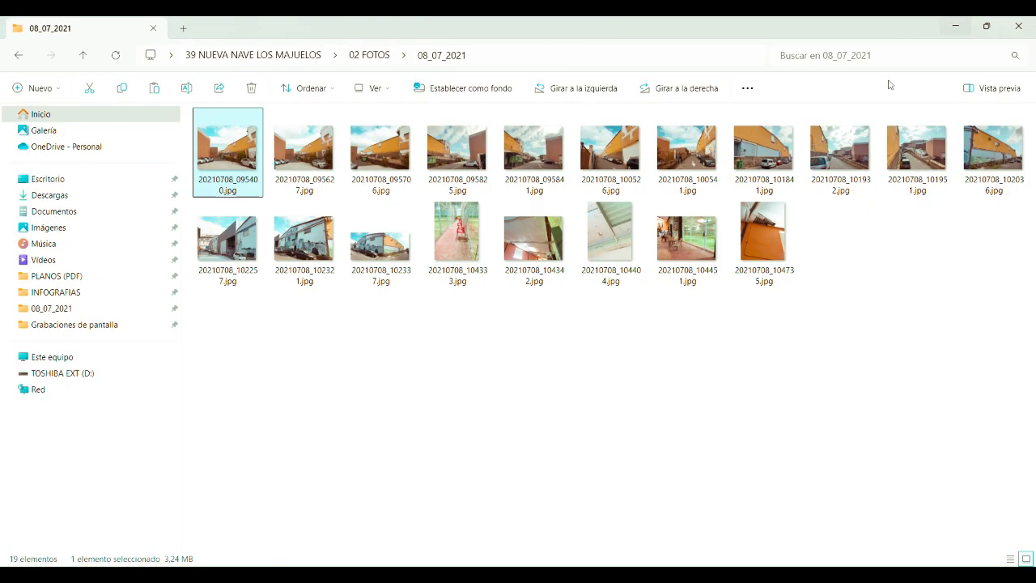
pyautogui.click(955, 26)
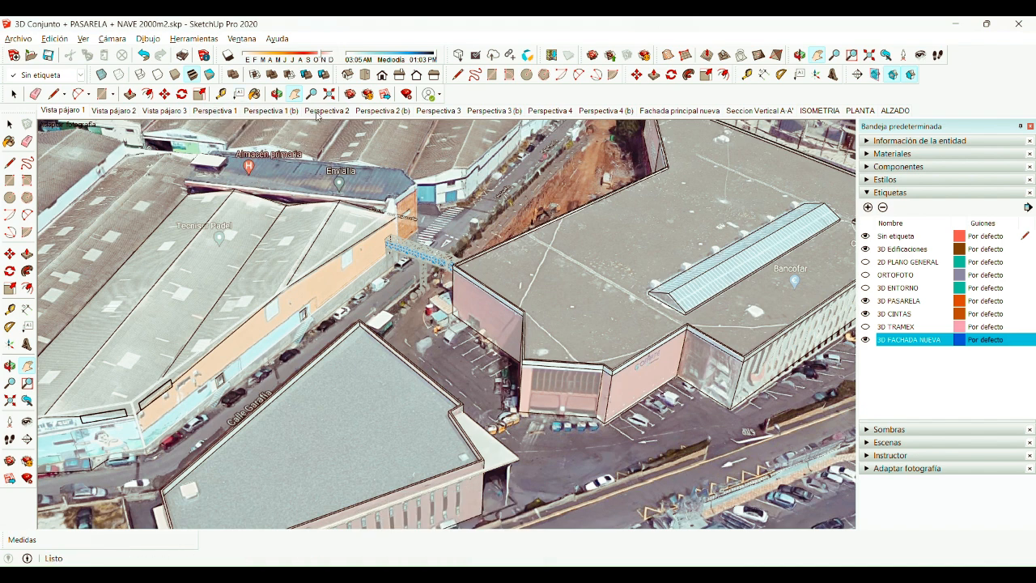
pyautogui.click(216, 111)
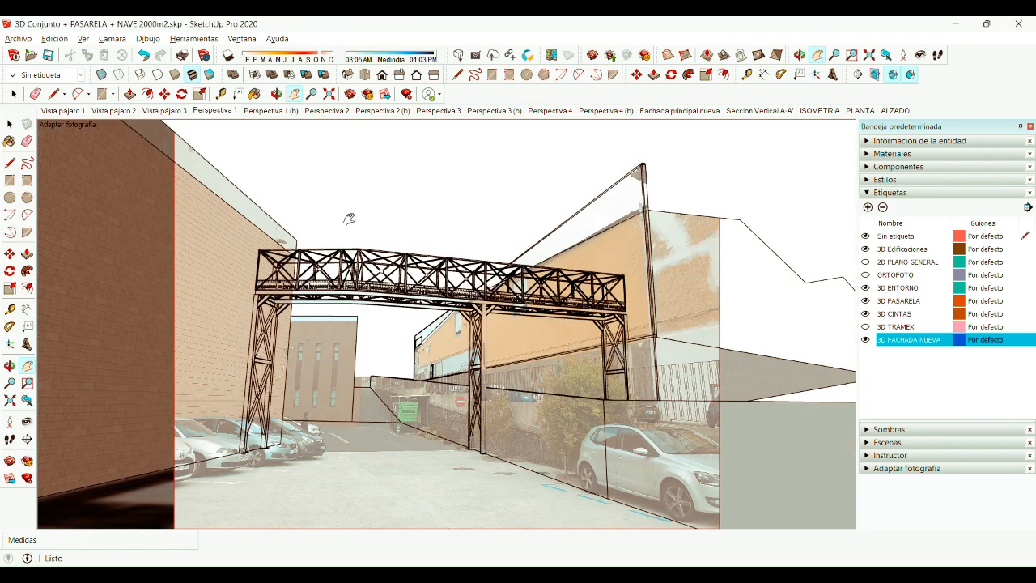
pyautogui.click(287, 111)
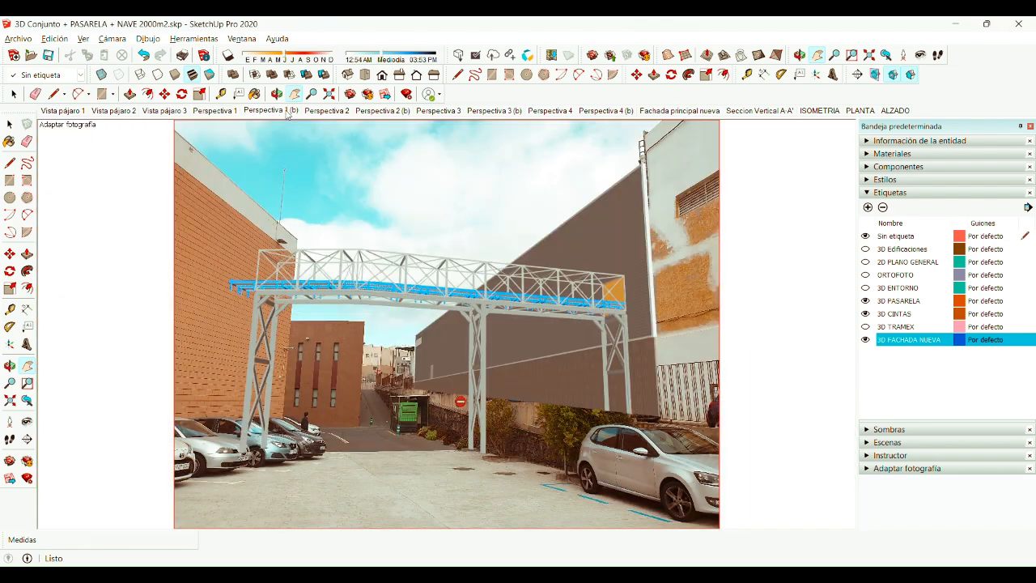
pyautogui.click(221, 115)
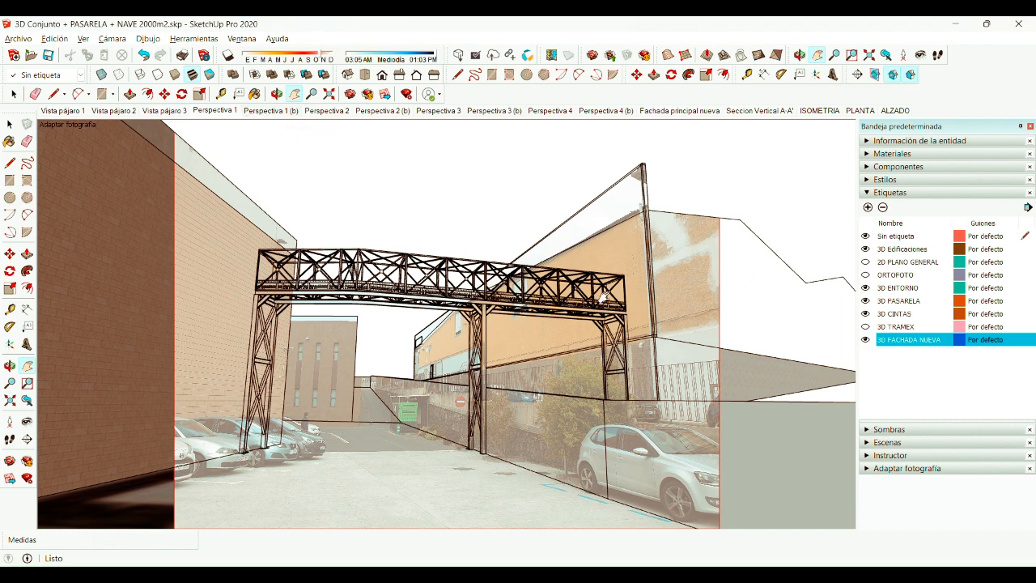
# Step: Switch to the photo viewer, go back to 20210708_095400.jpg and compare it with the Perspectiva 1 scene in SketchUp
pyautogui.moveTo(805, 575)
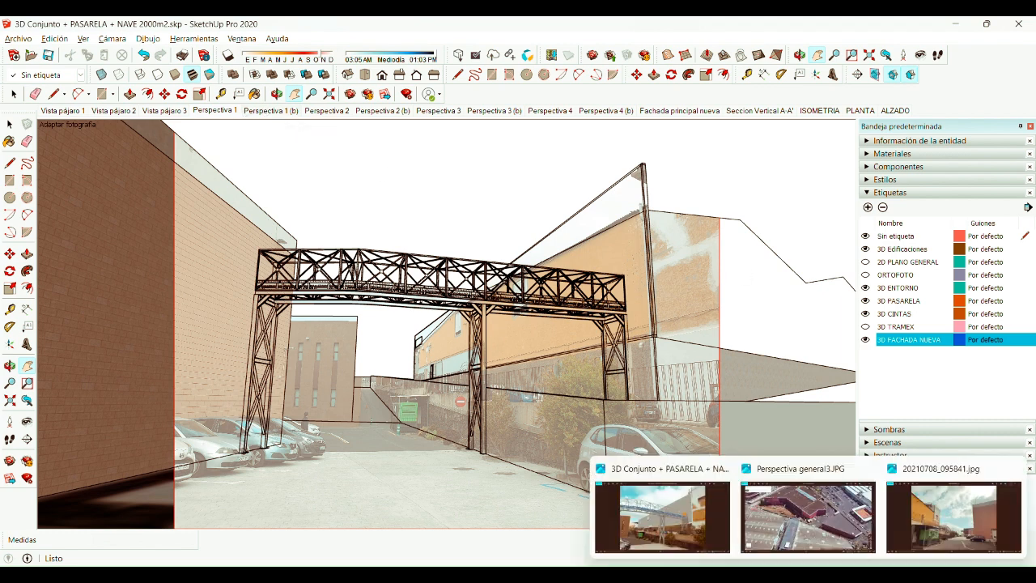
pyautogui.click(894, 539)
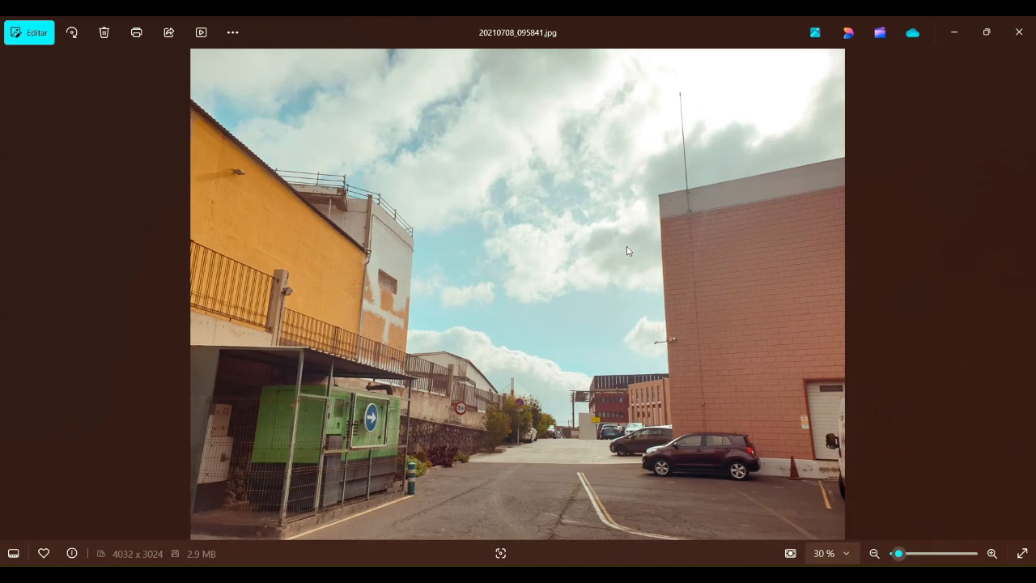
pyautogui.press('Left')
pyautogui.press('Left')
pyautogui.press('Left')
pyautogui.press('Left')
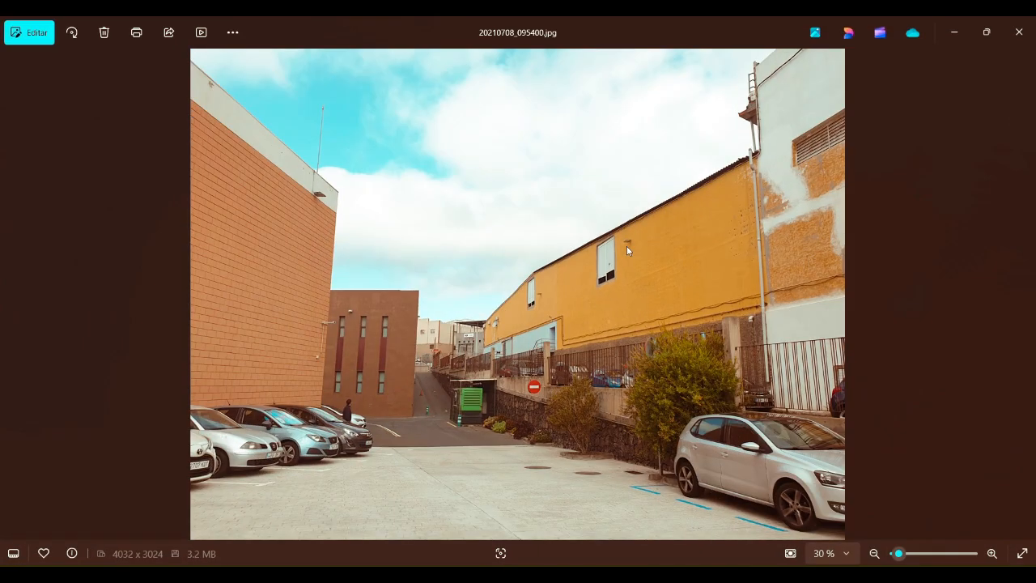
pyautogui.hotkey('alt', 'Tab')
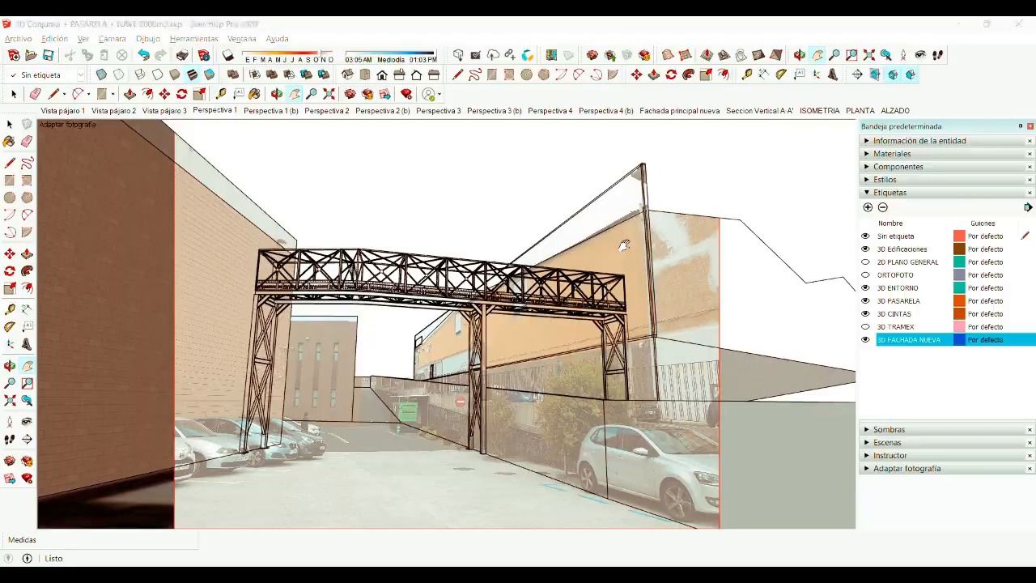
pyautogui.hotkey('alt', 'Tab')
pyautogui.hotkey('alt', 'Tab')
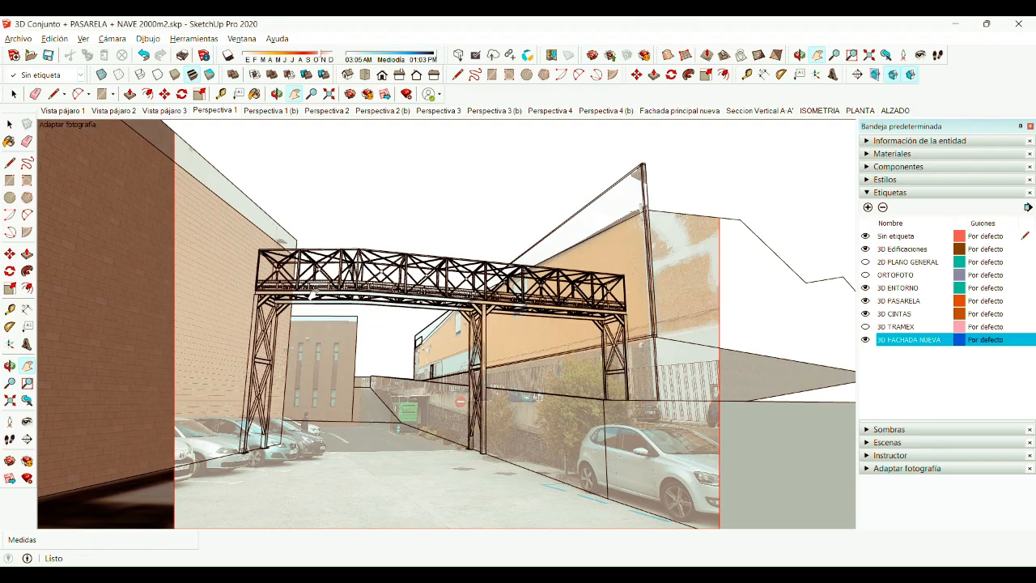
# Step: Orbit to view the walkway from above, restore the Perspectiva 1 scene and compare it with Perspectiva 1 (b)
pyautogui.moveTo(316, 369); pyautogui.dragTo(423, 379, button='middle')
pyautogui.scroll(3, 433, 373)
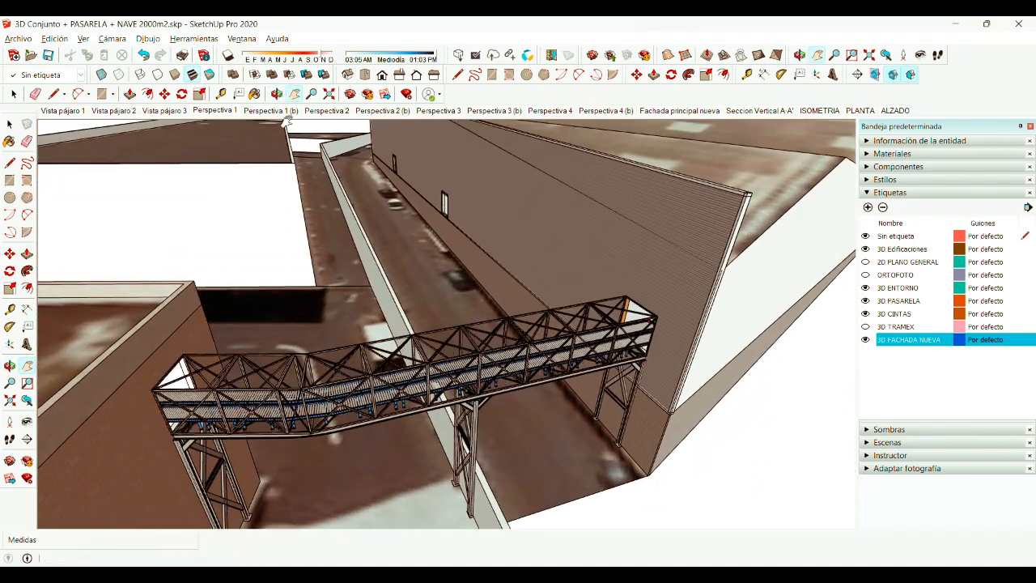
pyautogui.scroll(-1, 560, 206)
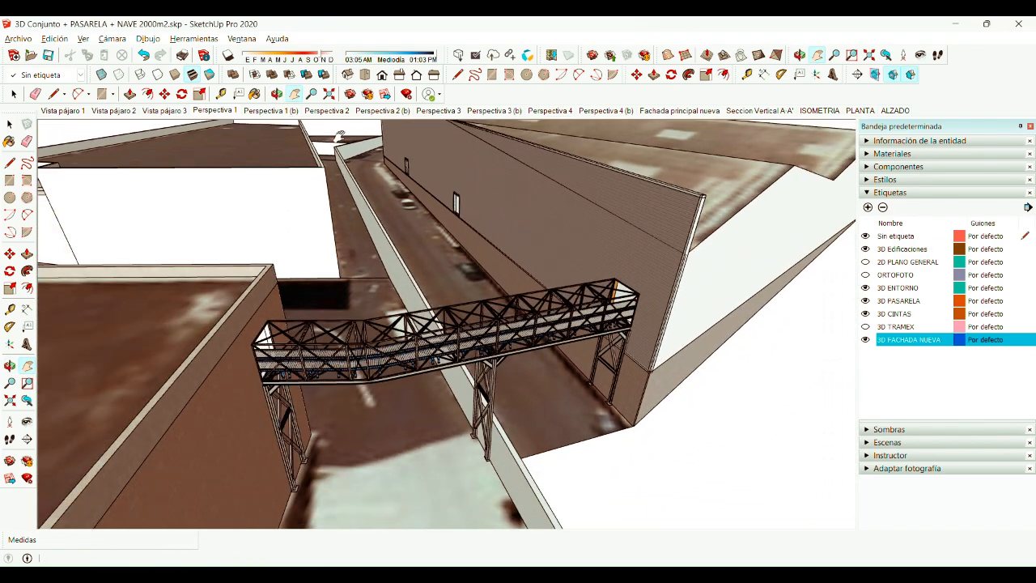
pyautogui.click(216, 111)
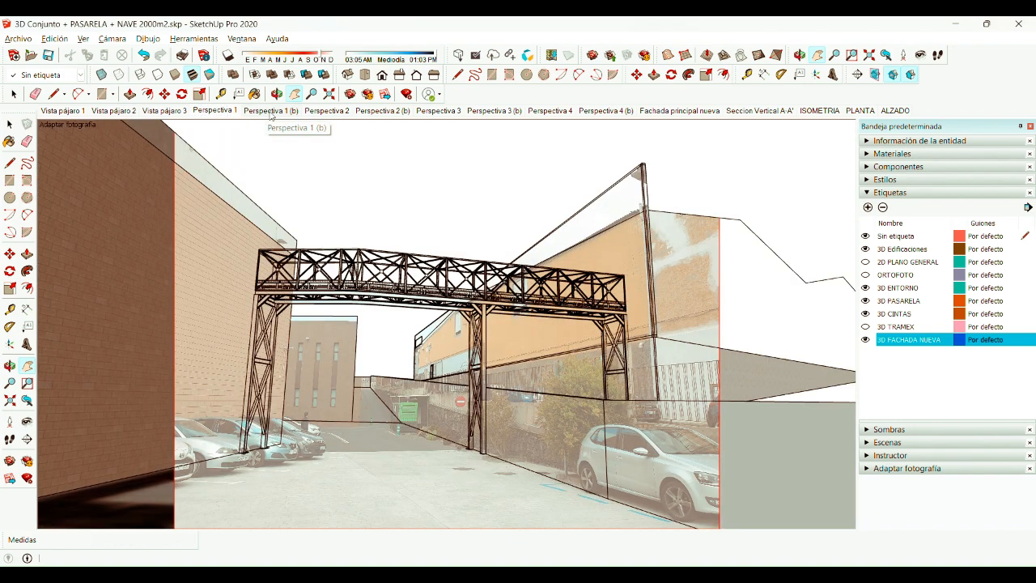
pyautogui.click(271, 111)
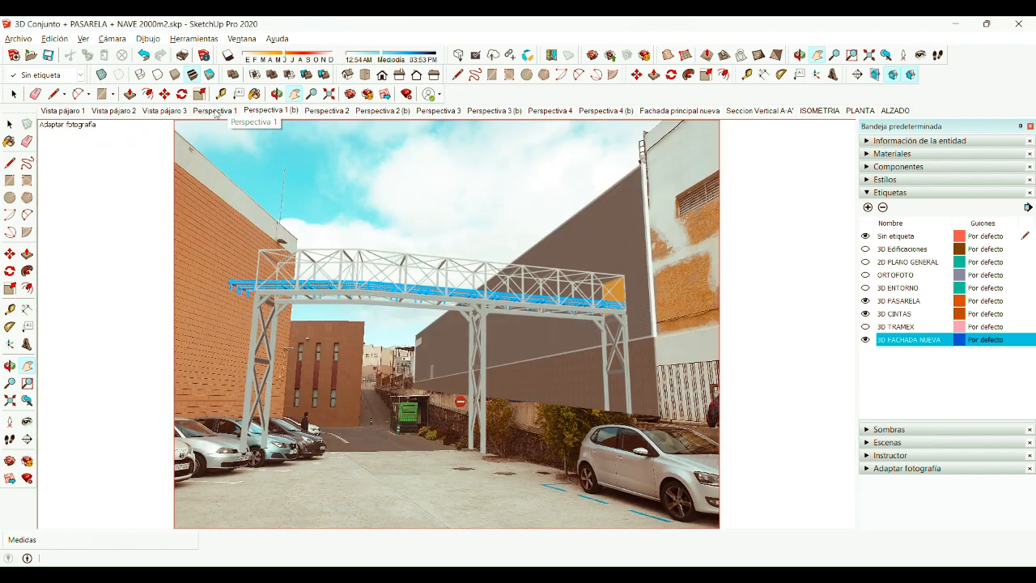
pyautogui.click(215, 111)
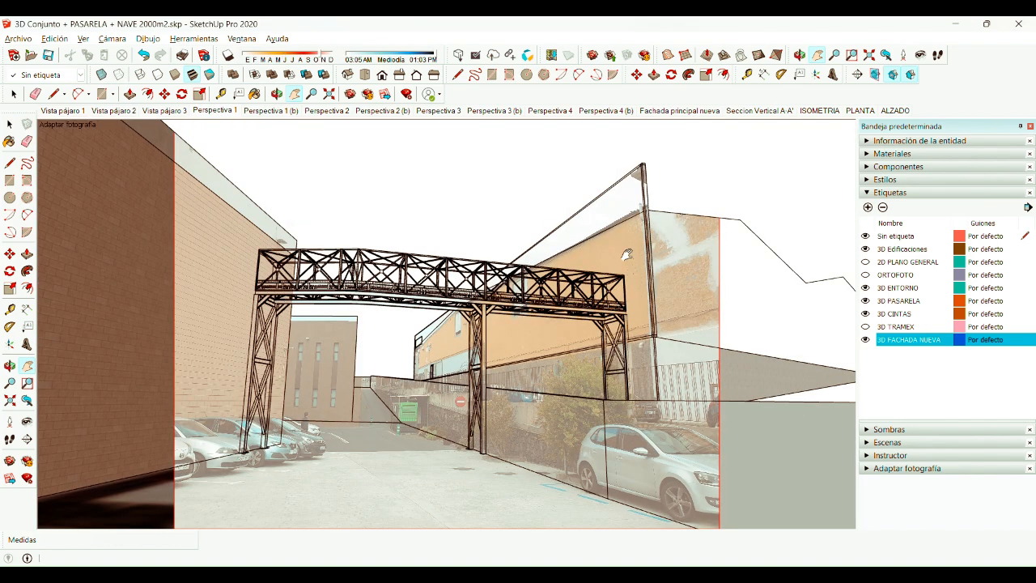
# Step: Open the Perspectiva 1 matched photo for editing in Adaptar fotografía
pyautogui.click(868, 193)
pyautogui.click(887, 244)
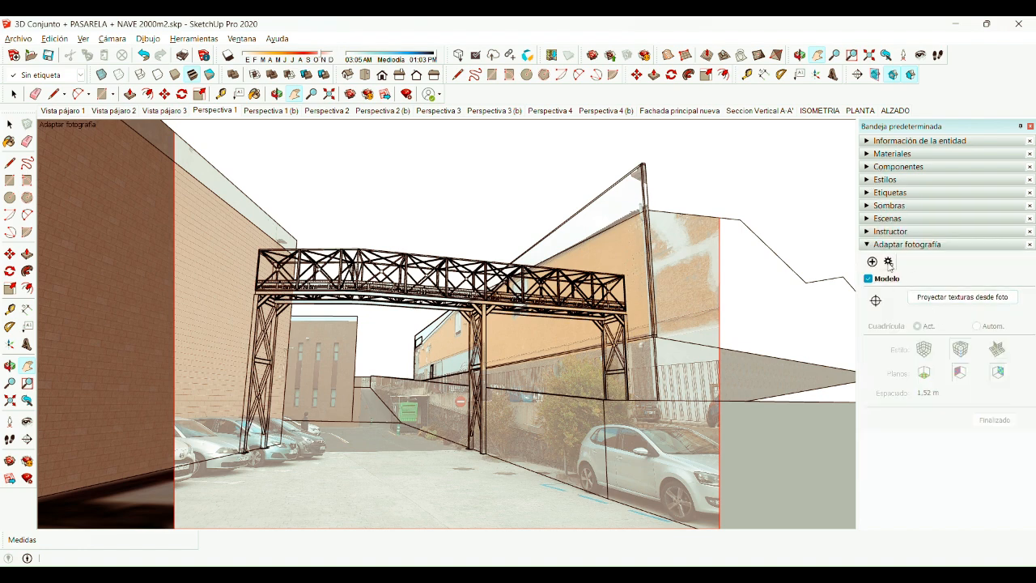
pyautogui.click(888, 261)
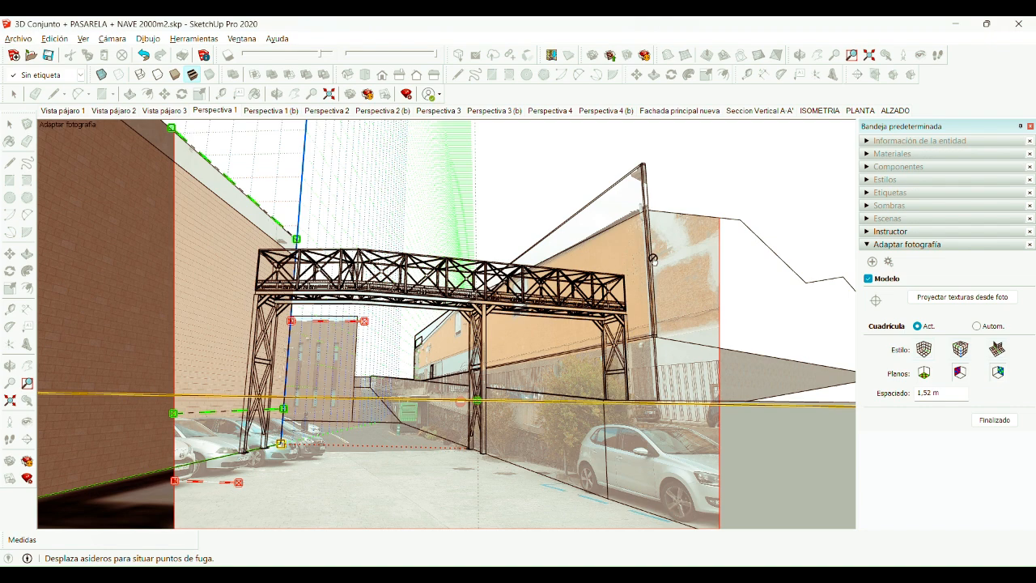
# Step: Examine how the vanishing-point guides, axes and horizon line align with the building edges around the walkway in the matched photo
pyautogui.scroll(-2, 652, 258)
pyautogui.scroll(5, 361, 186)
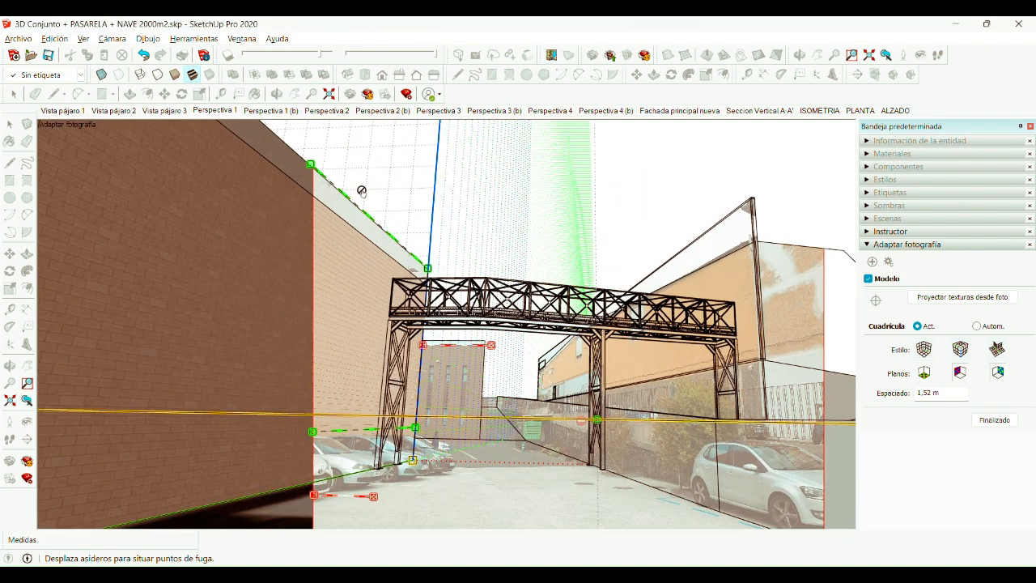
pyautogui.scroll(-1, 395, 247)
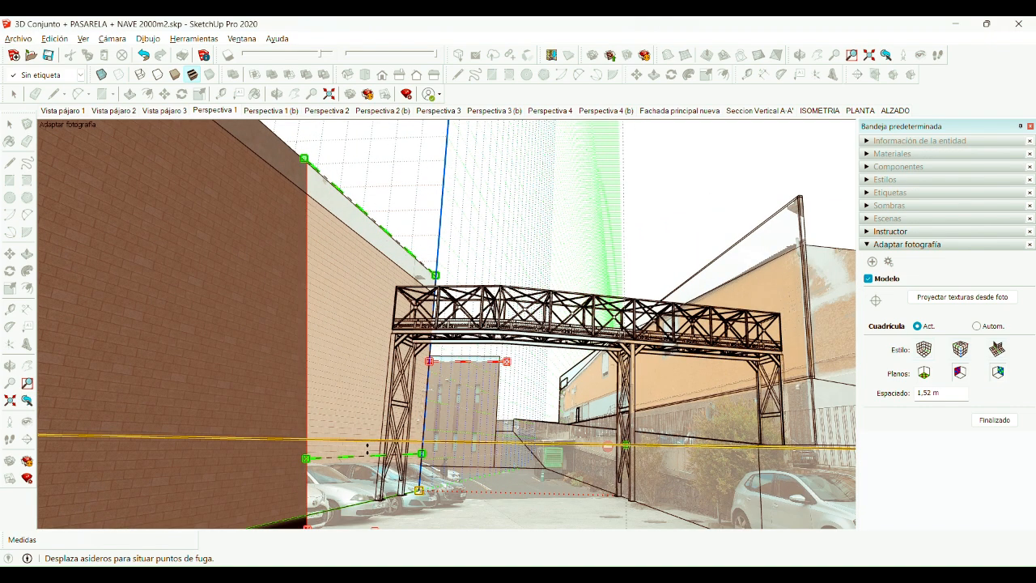
pyautogui.scroll(2, 367, 460)
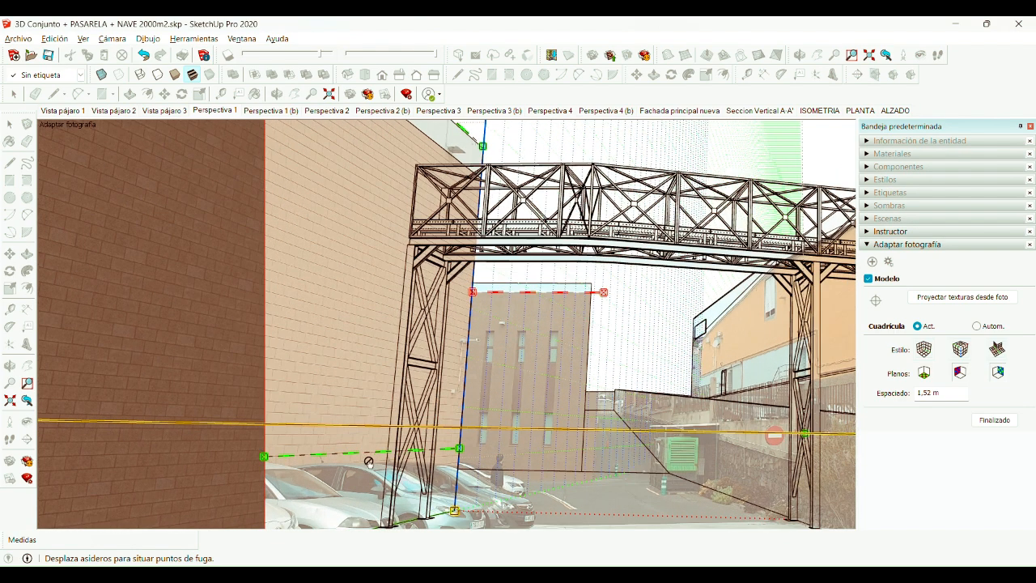
pyautogui.scroll(-1, 374, 451)
pyautogui.scroll(-1, 371, 291)
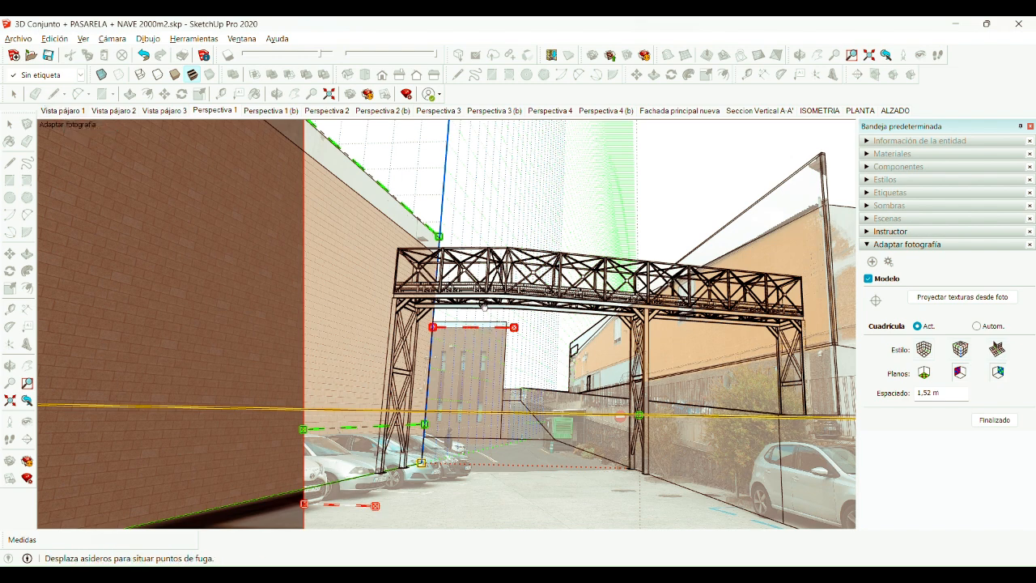
pyautogui.scroll(-10, 643, 360)
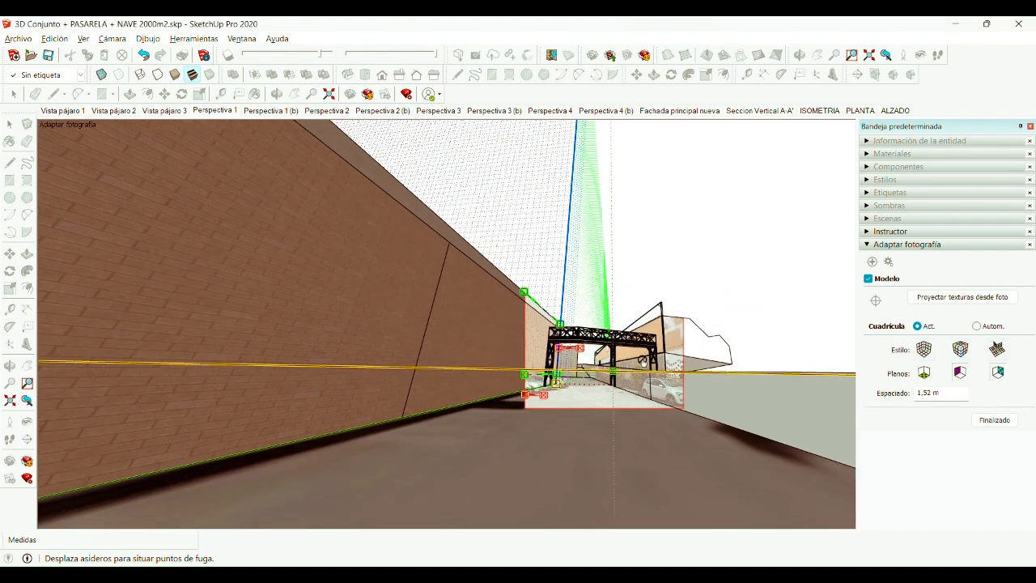
pyautogui.scroll(-6, 644, 360)
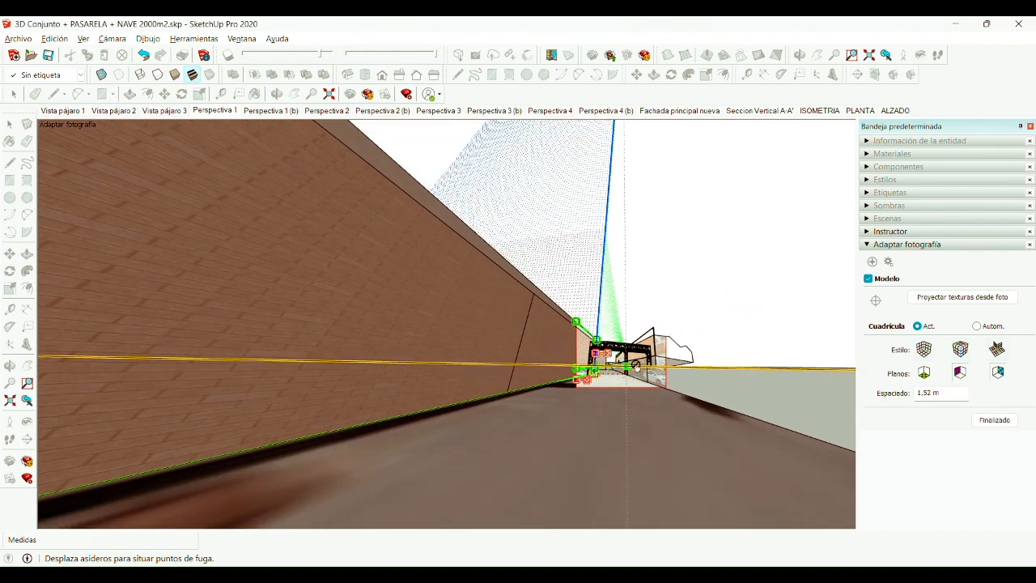
pyautogui.scroll(10, 636, 365)
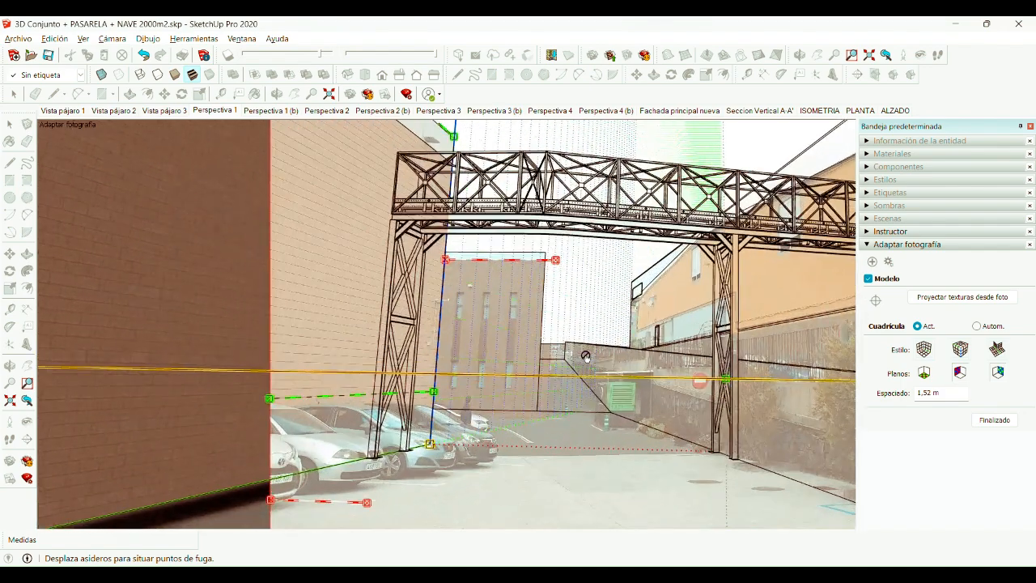
pyautogui.scroll(-5, 586, 356)
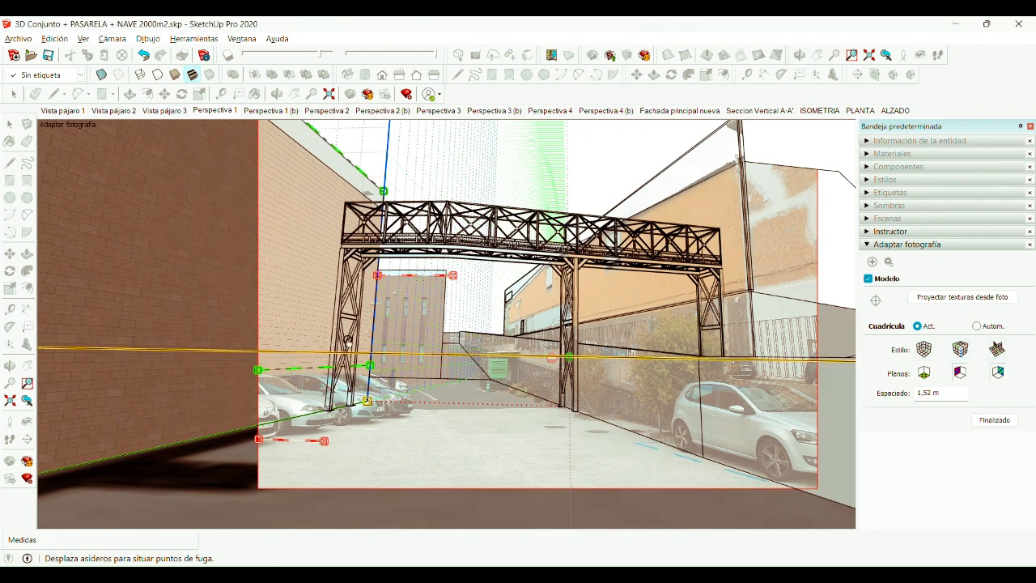
pyautogui.scroll(3, 348, 341)
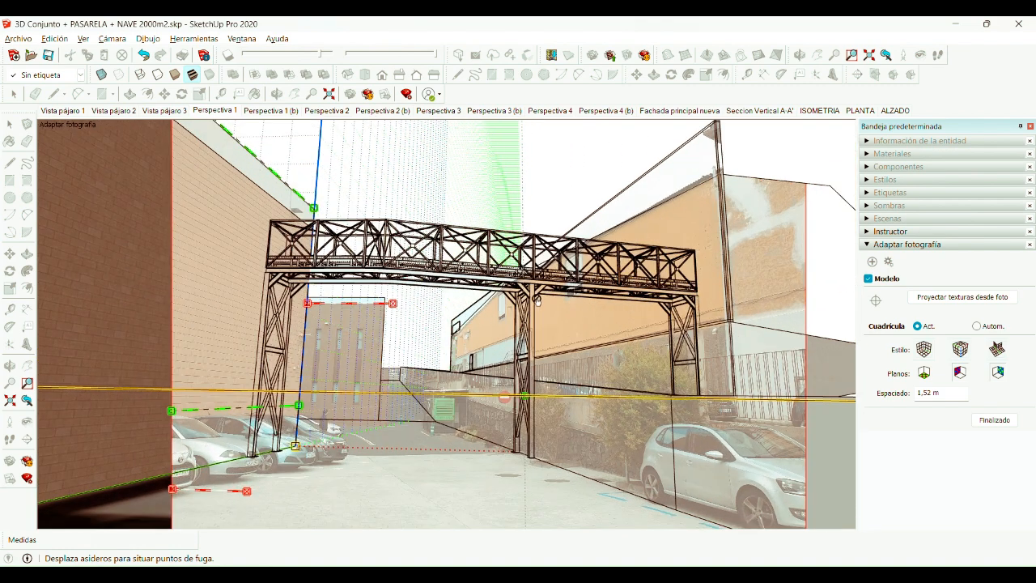
pyautogui.scroll(1, 538, 301)
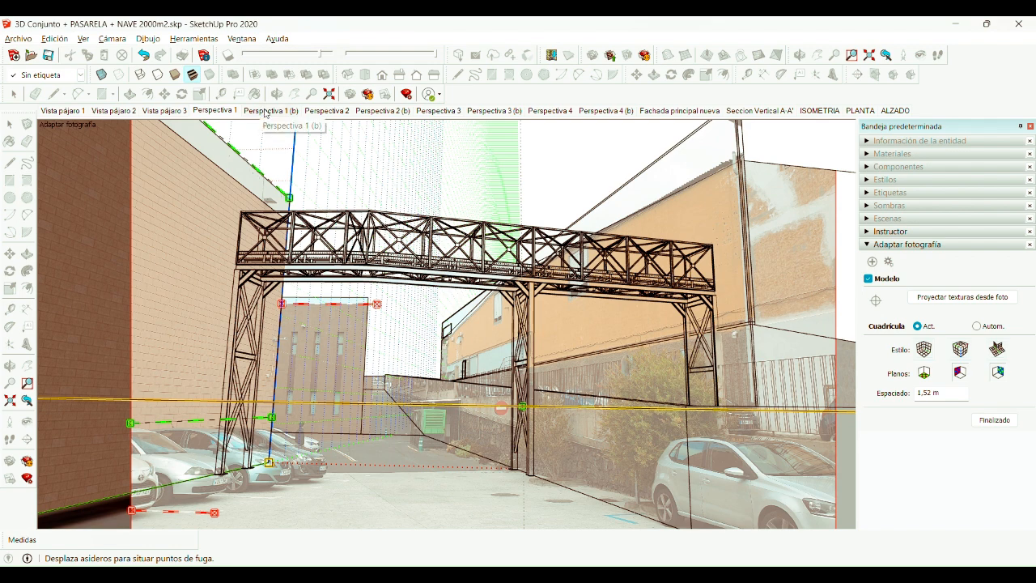
# Step: Show the Perspectiva 1 (b) scene and finish editing its matched photo
pyautogui.click(265, 111)
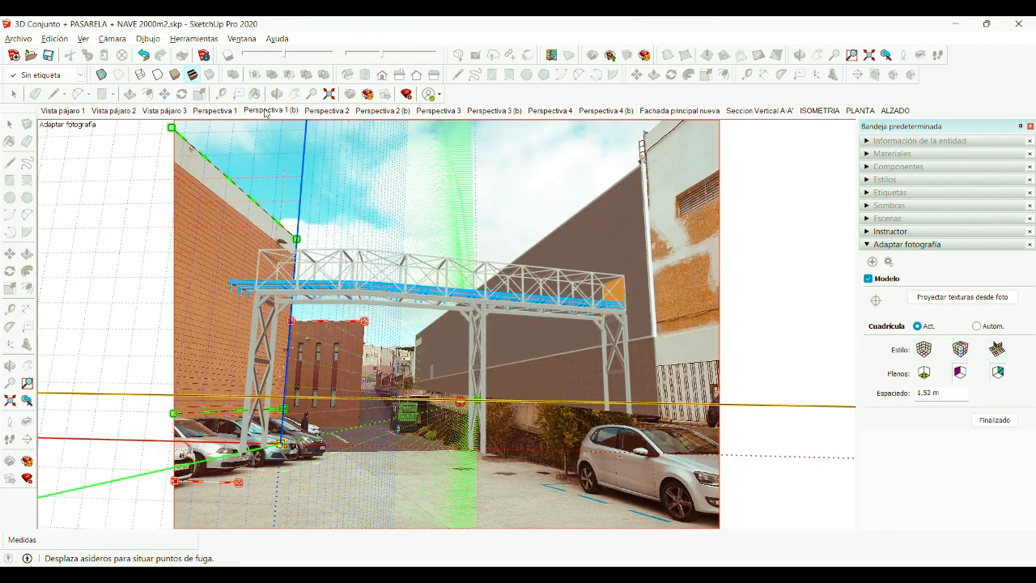
pyautogui.click(990, 419)
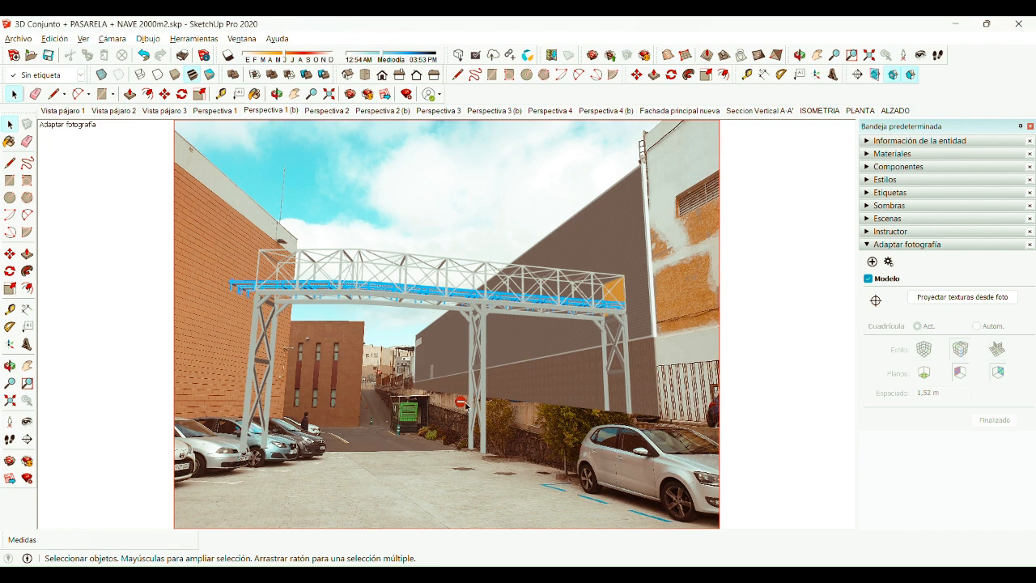
pyautogui.scroll(1, 459, 395)
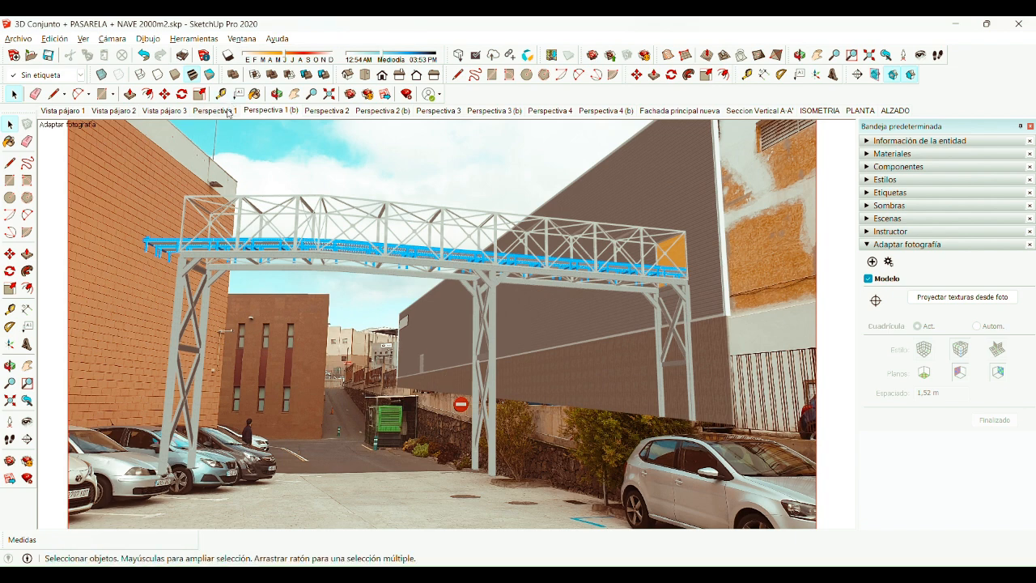
# Step: Compare the Perspectiva 1 scene with Perspectiva 1 (b), viewing the walkway against the site photo
pyautogui.click(215, 110)
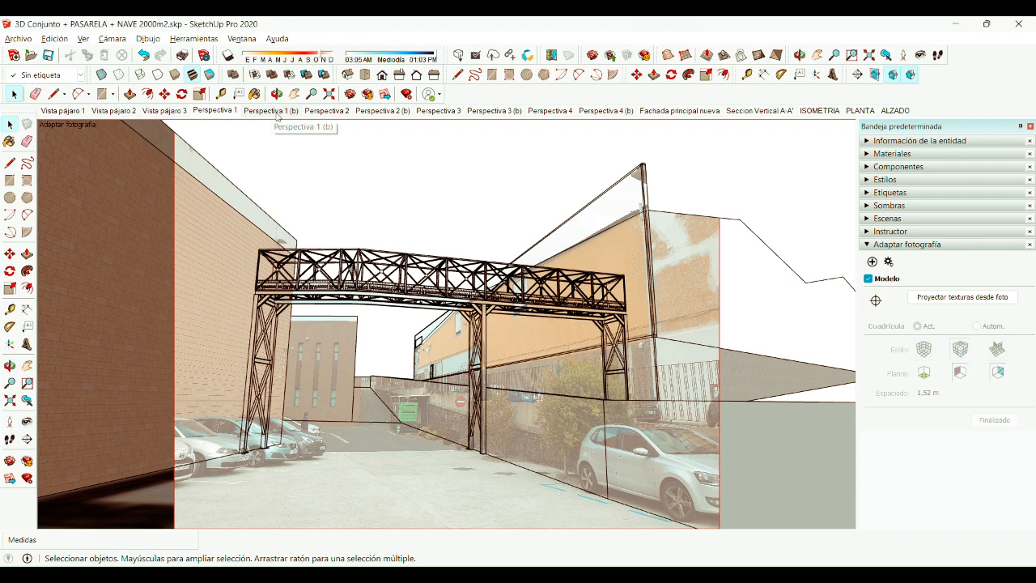
pyautogui.click(273, 111)
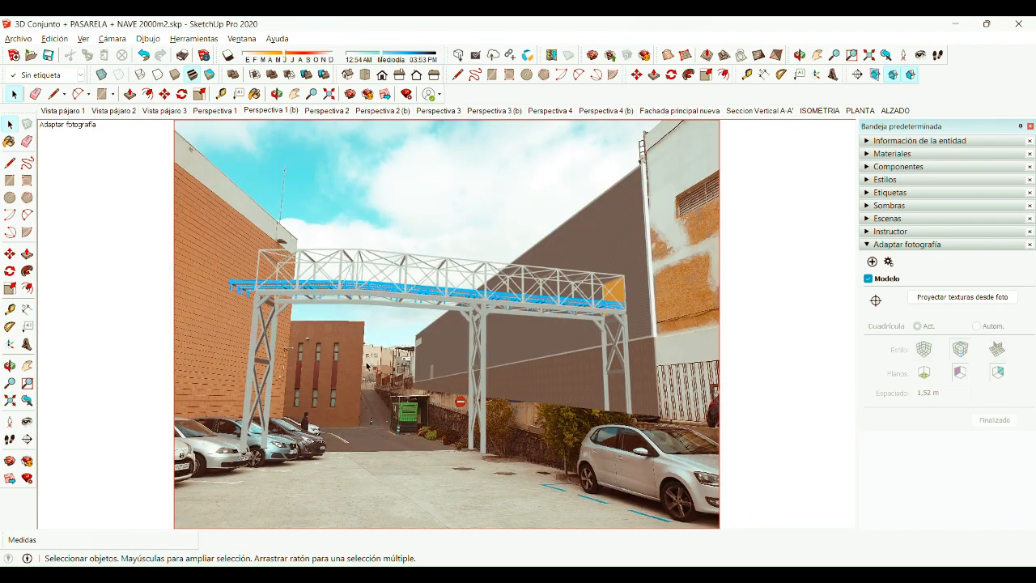
pyautogui.scroll(3, 452, 368)
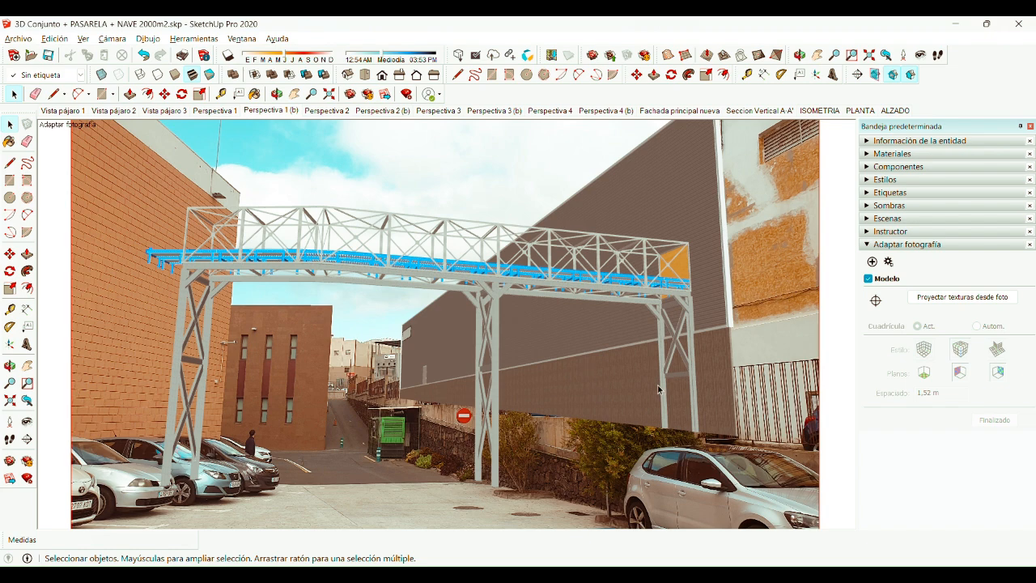
# Step: Switch to the photo viewer and show the final Perspectiva 2 image of the walkway
pyautogui.moveTo(817, 576)
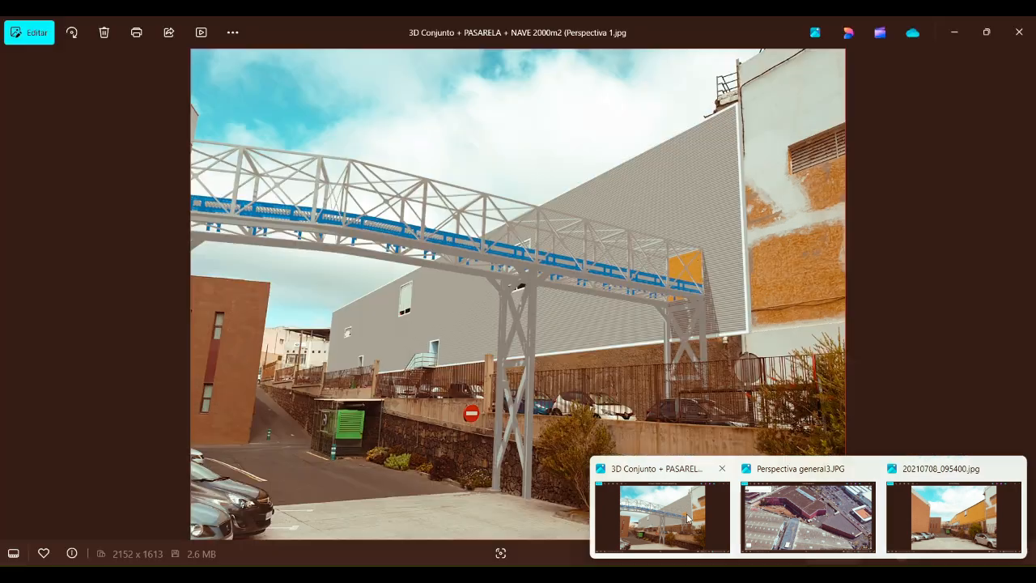
pyautogui.click(688, 518)
pyautogui.press('Right')
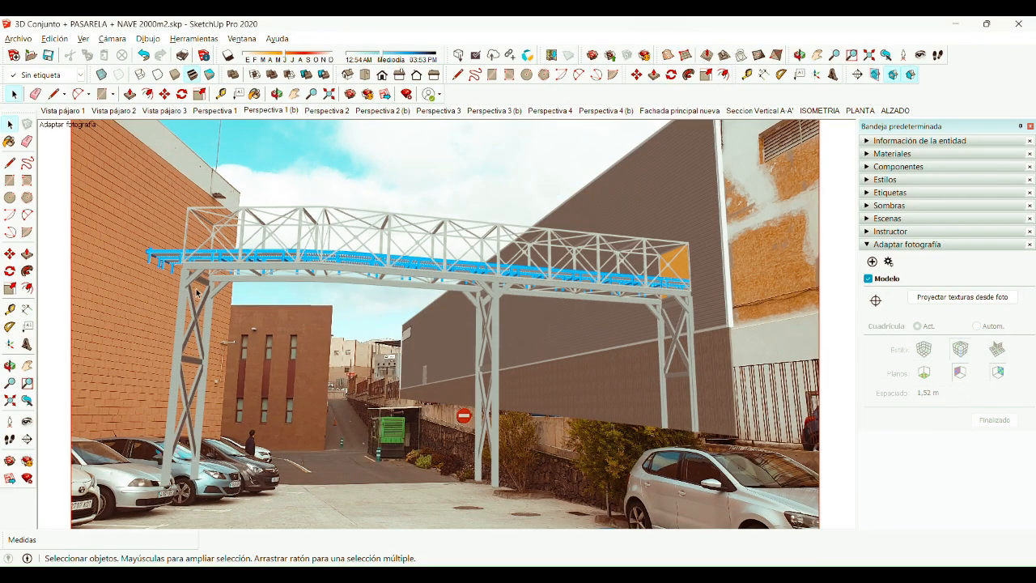
# Step: Back in SketchUp, inspect where the walkway's pillar bases overlap the parked cars and wall in Perspectiva 1 (b)
pyautogui.scroll(5, 169, 447)
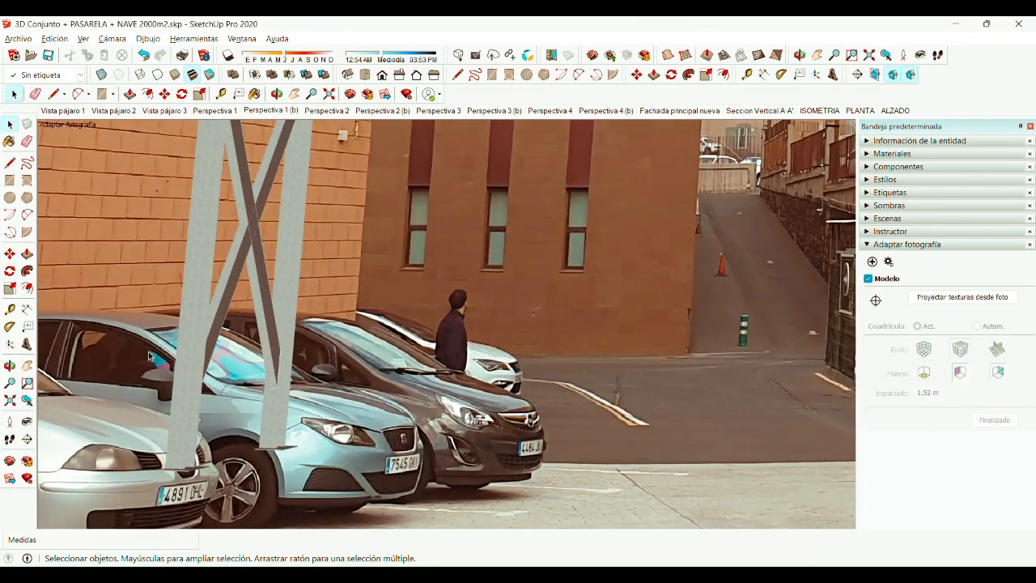
pyautogui.scroll(-3, 182, 415)
pyautogui.scroll(-3, 182, 414)
pyautogui.scroll(6, 564, 347)
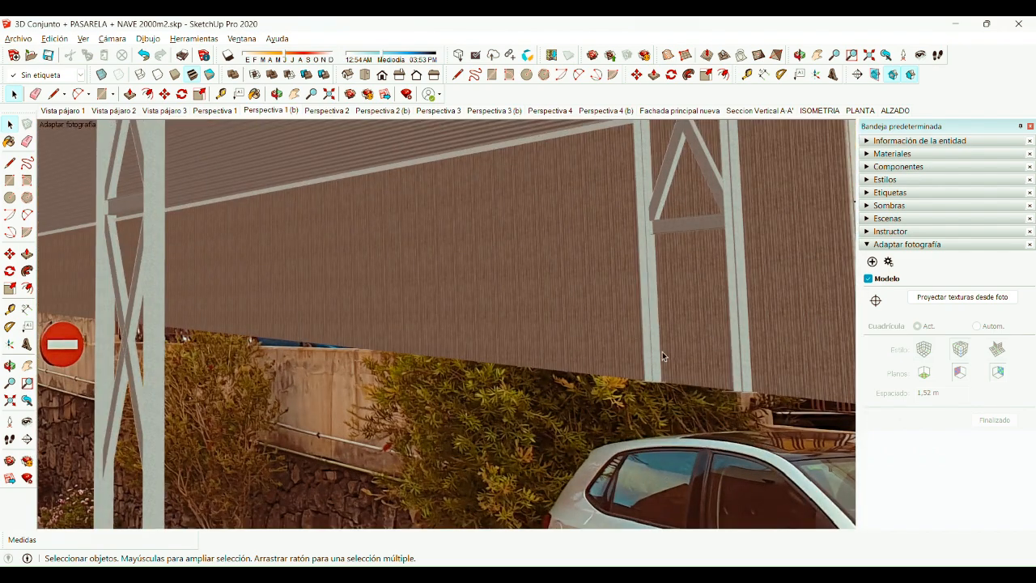
pyautogui.scroll(-6, 662, 351)
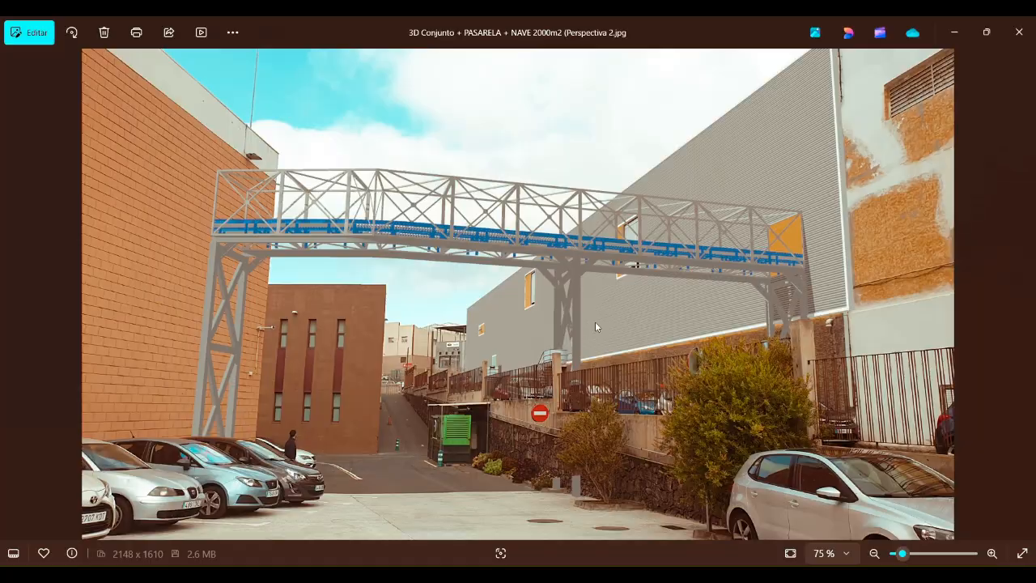
# Step: In the photo viewer, examine how the walkway's pillars sit behind the cars, fence and bushes in the Perspectiva 2 image
pyautogui.scroll(5, 672, 371)
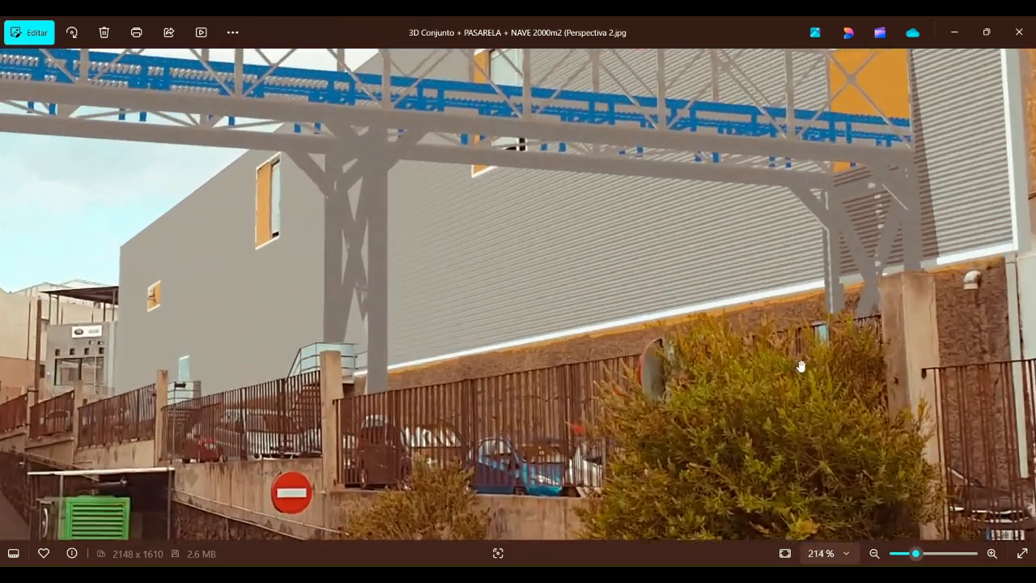
pyautogui.scroll(2, 800, 366)
pyautogui.moveTo(748, 329); pyautogui.dragTo(577, 473)
pyautogui.moveTo(628, 410); pyautogui.dragTo(855, 143)
pyautogui.moveTo(282, 275); pyautogui.dragTo(628, 281)
pyautogui.scroll(-6, 558, 317)
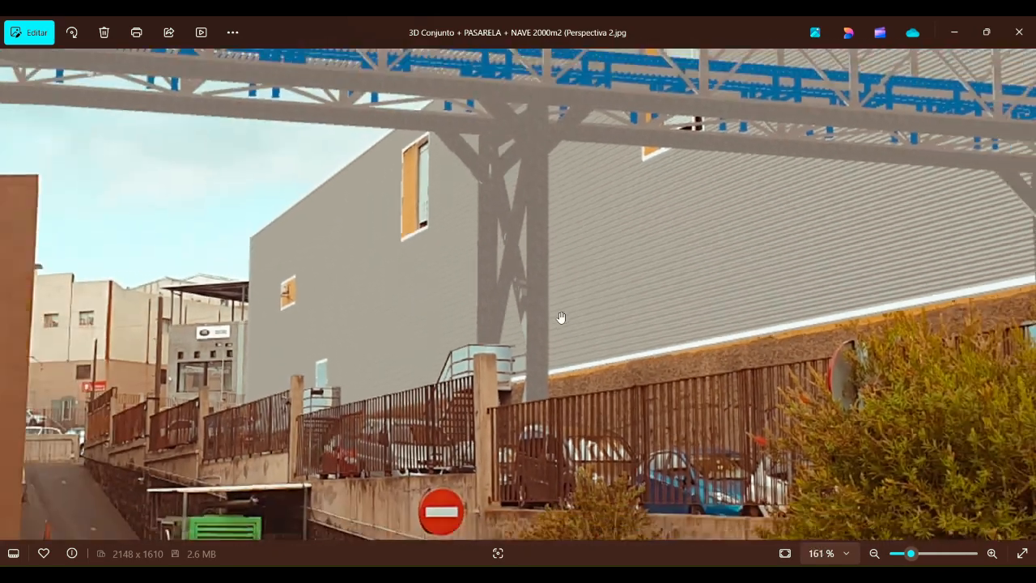
pyautogui.scroll(4, 284, 293)
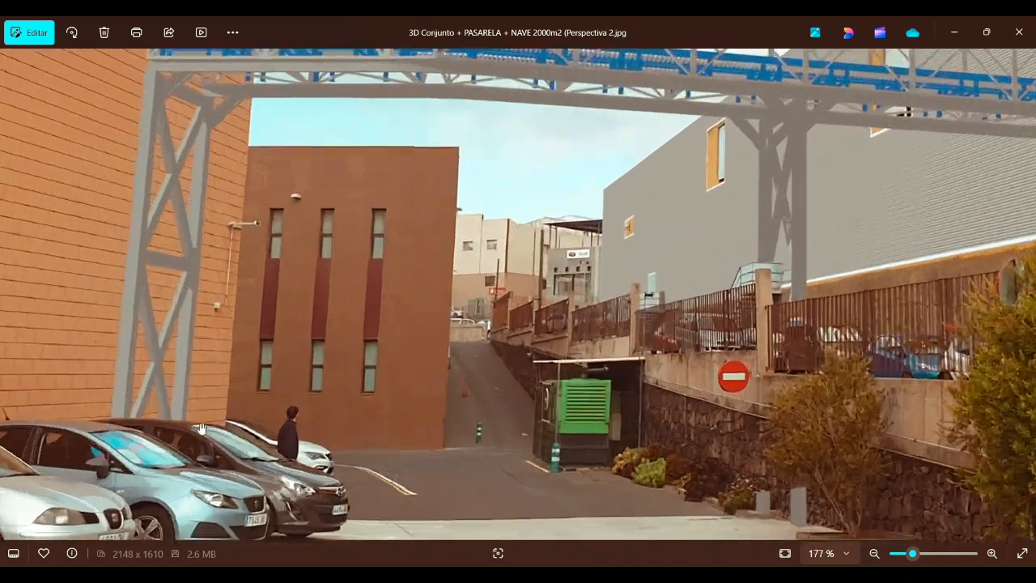
pyautogui.scroll(-4, 283, 293)
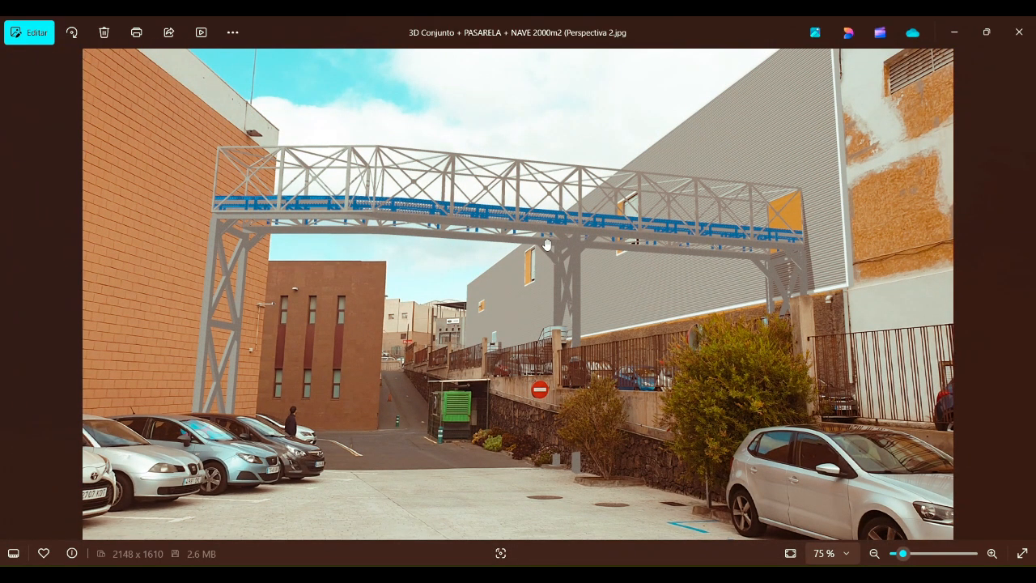
pyautogui.moveTo(546, 245); pyautogui.dragTo(565, 266)
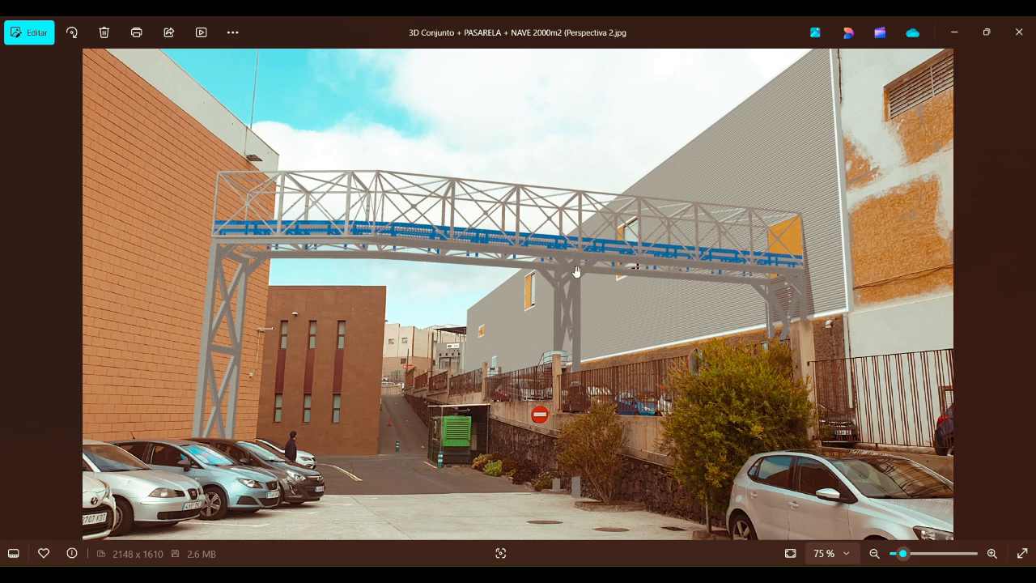
pyautogui.scroll(-2, 628, 301)
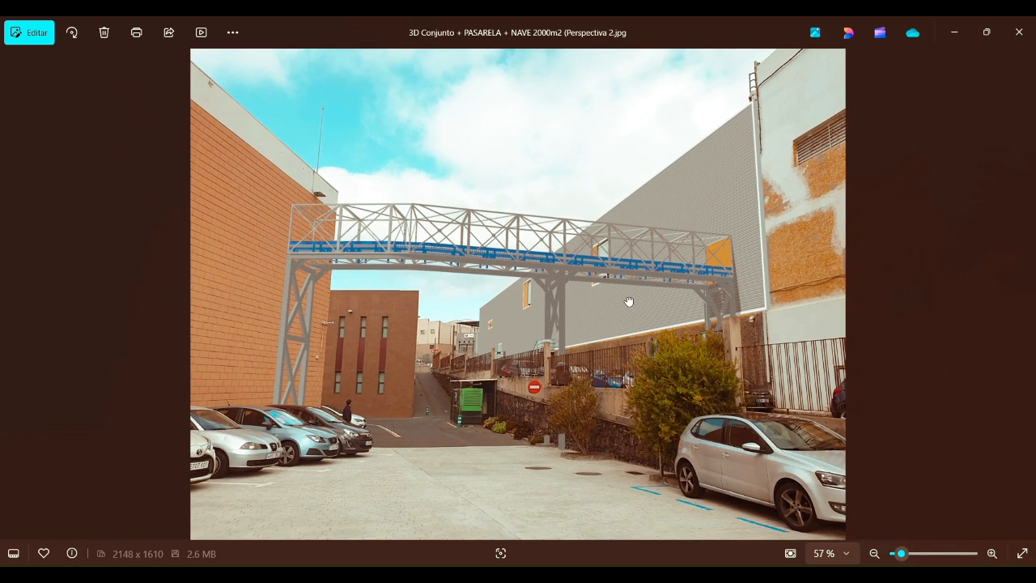
# Step: Browse the final perspective images and view the walkway closely in Perspectiva 3
pyautogui.press('Right')
pyautogui.press('Right')
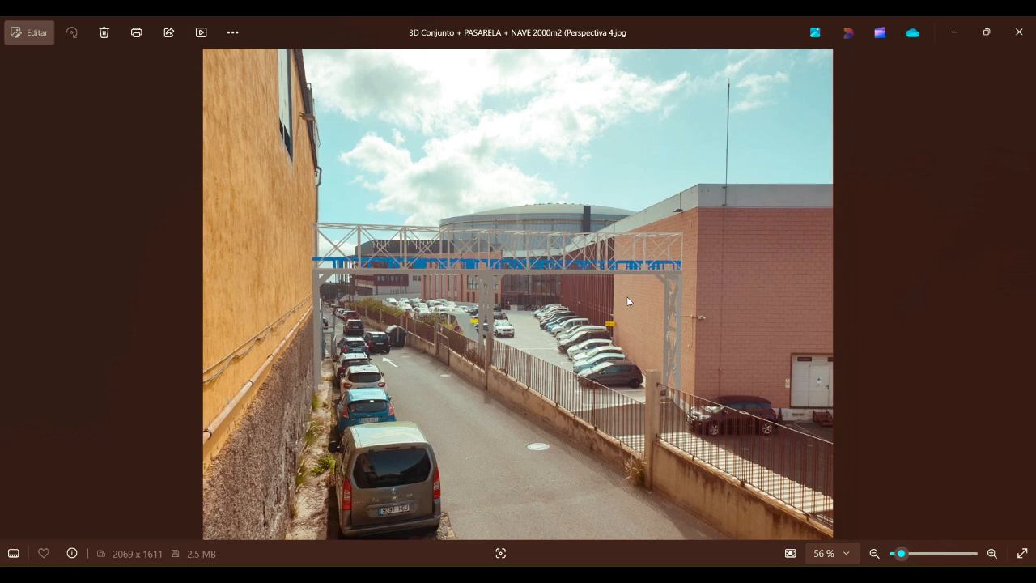
pyautogui.press('Left')
pyautogui.press('Left')
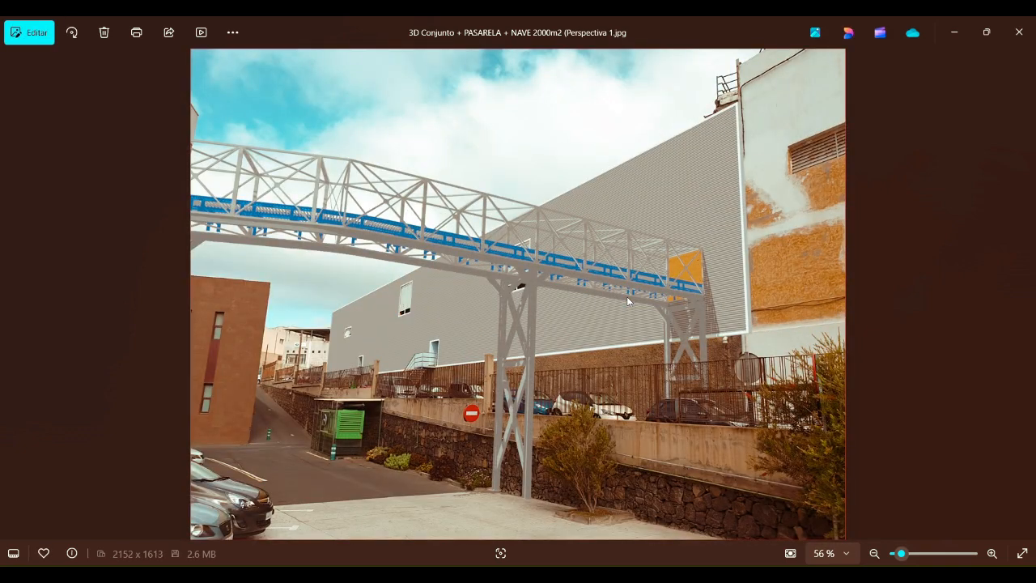
pyautogui.press('Right')
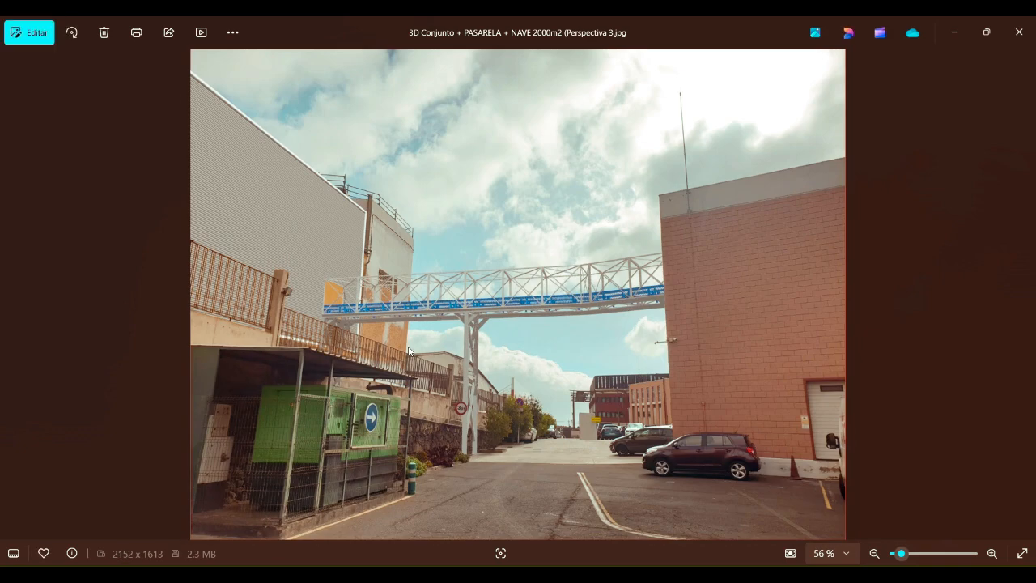
pyautogui.scroll(2, 409, 350)
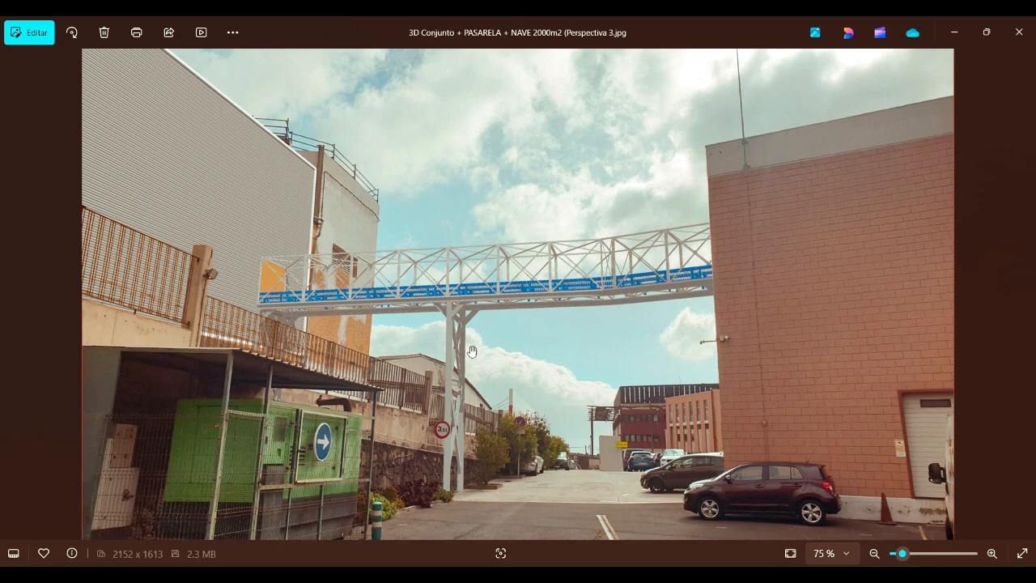
pyautogui.scroll(2, 472, 351)
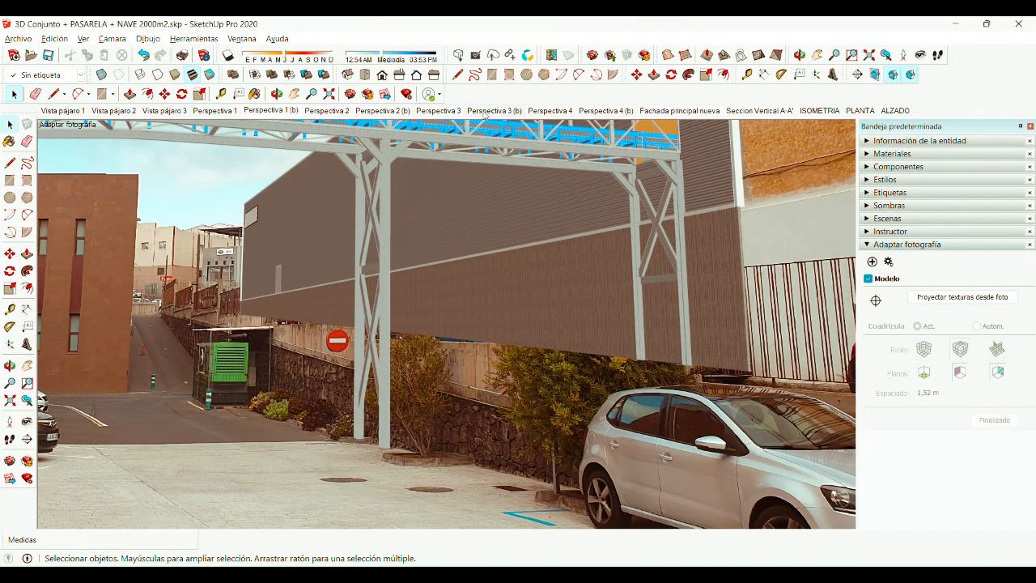
# Step: Switch to SketchUp, compare the Perspectiva 3 and Perspectiva 3 (b) scenes, and open the Perspectiva 3 matched photo for editing
pyautogui.click(438, 110)
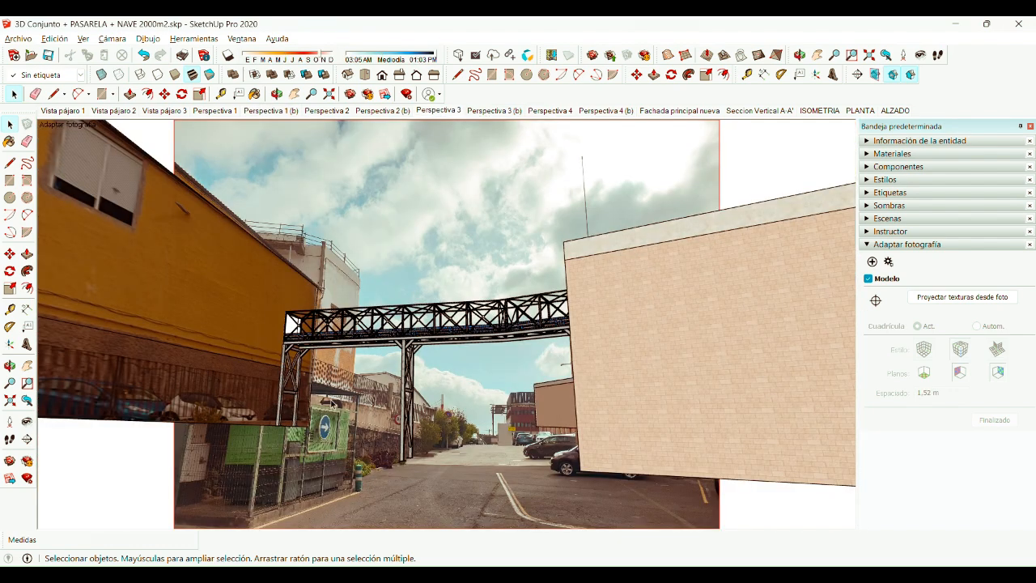
pyautogui.click(495, 111)
pyautogui.click(443, 112)
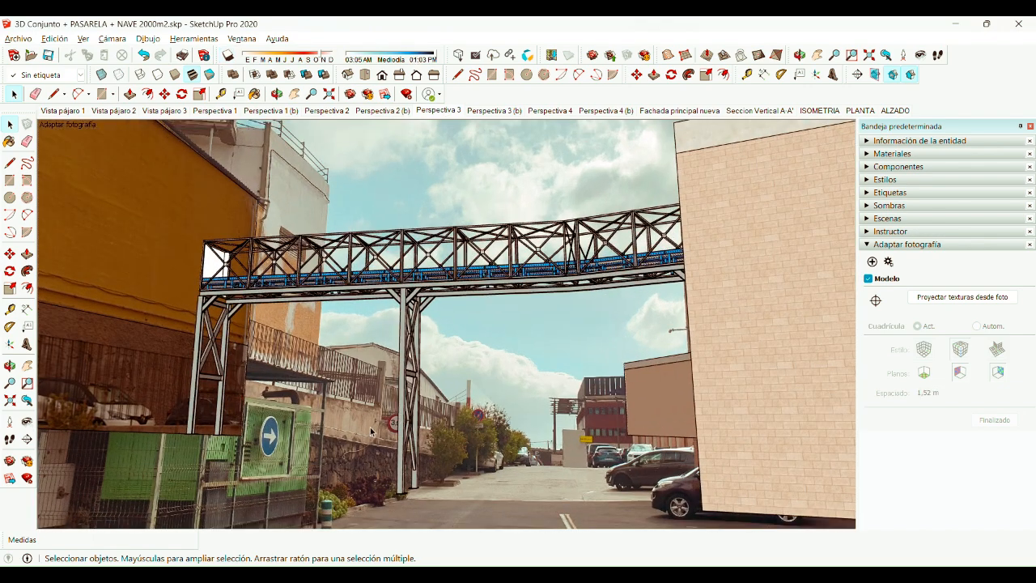
pyautogui.click(889, 263)
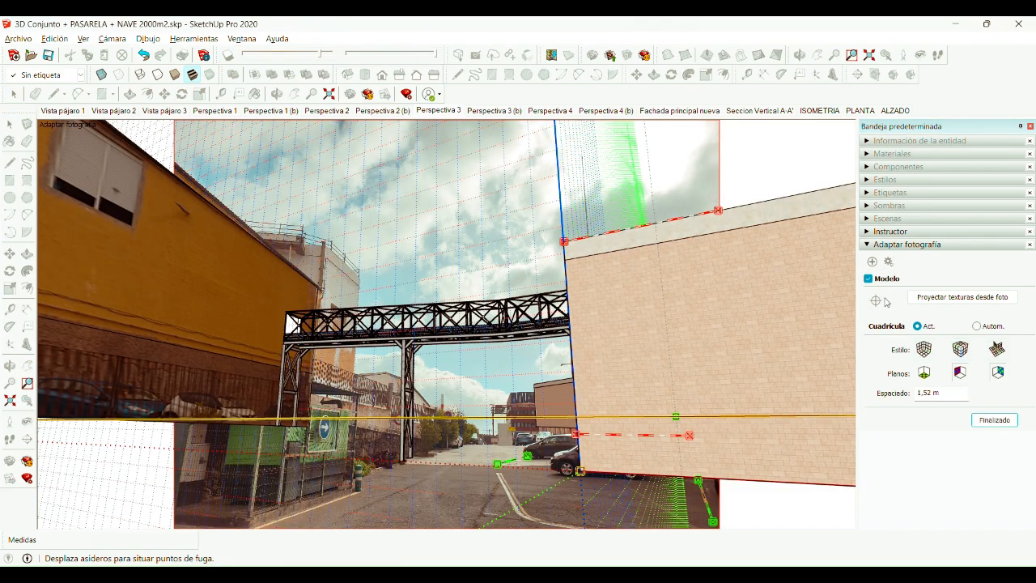
# Step: Examine how the green vanishing-point guides follow the parking lines painted on the ground in the Perspectiva 3 photo
pyautogui.scroll(-2, 497, 300)
pyautogui.scroll(5, 644, 488)
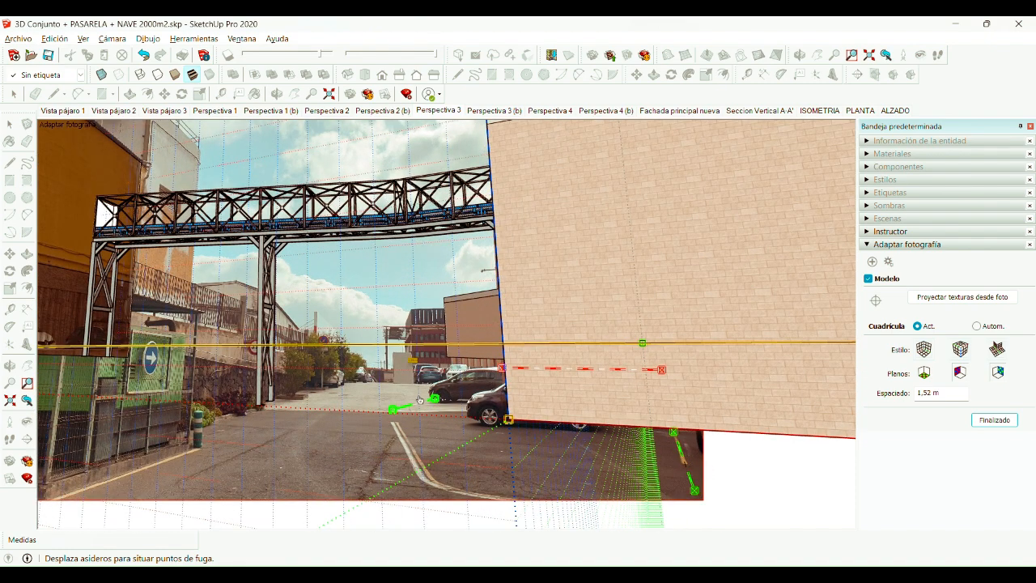
pyautogui.scroll(1, 687, 464)
pyautogui.scroll(4, 687, 465)
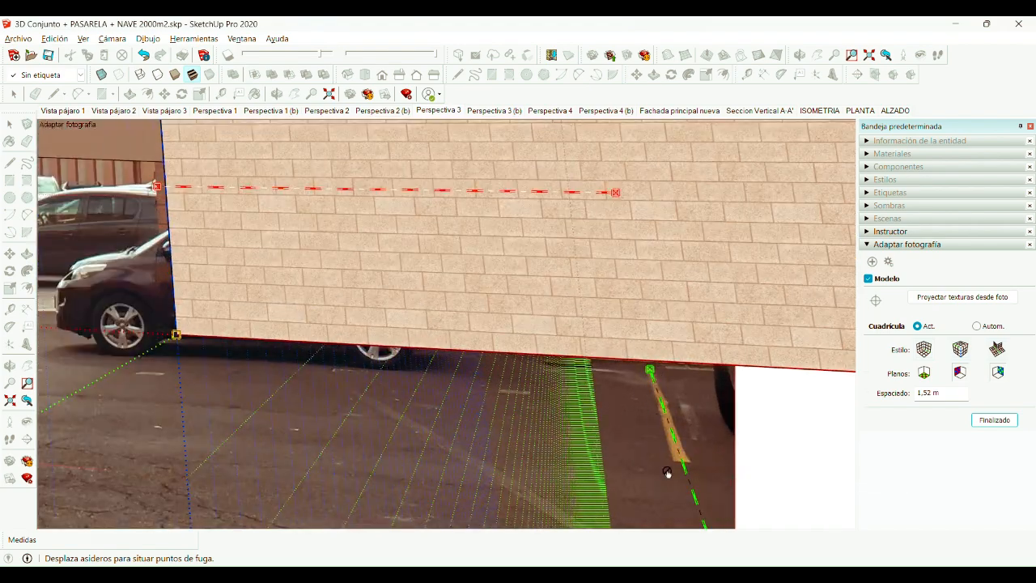
pyautogui.scroll(-5, 721, 361)
pyautogui.scroll(4, 222, 337)
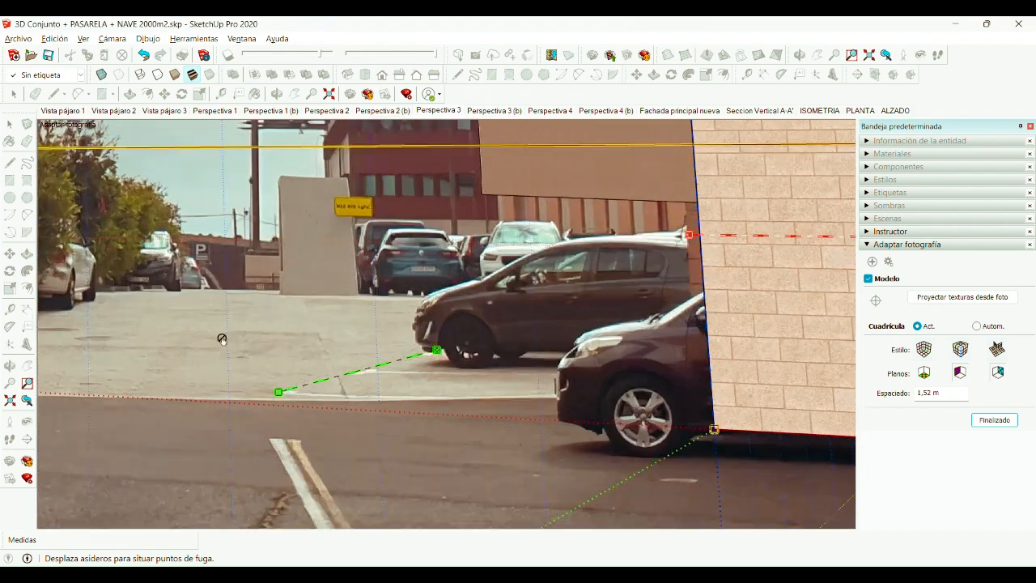
pyautogui.scroll(3, 326, 400)
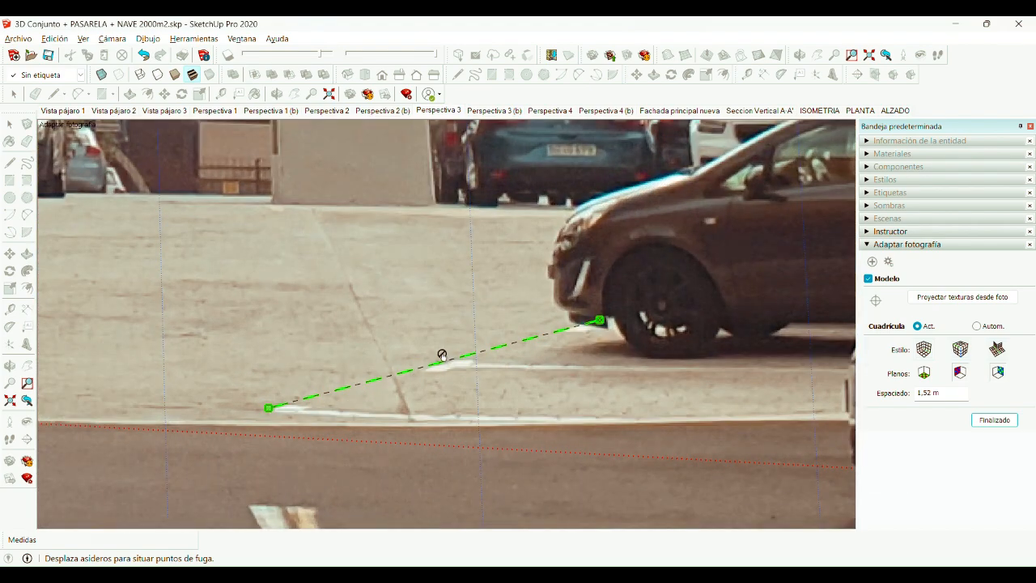
pyautogui.scroll(-2, 380, 370)
pyautogui.scroll(-2, 264, 399)
pyautogui.scroll(-3, 264, 399)
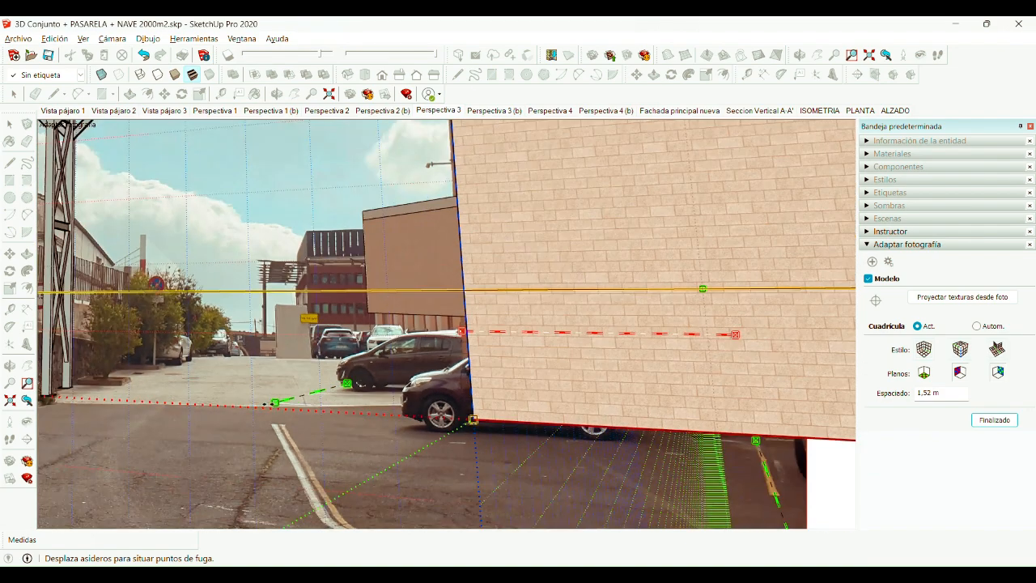
# Step: Examine the horizon line and the red vanishing-point guides along the brick building's facade in the Perspectiva 3 photo
pyautogui.scroll(2, 597, 317)
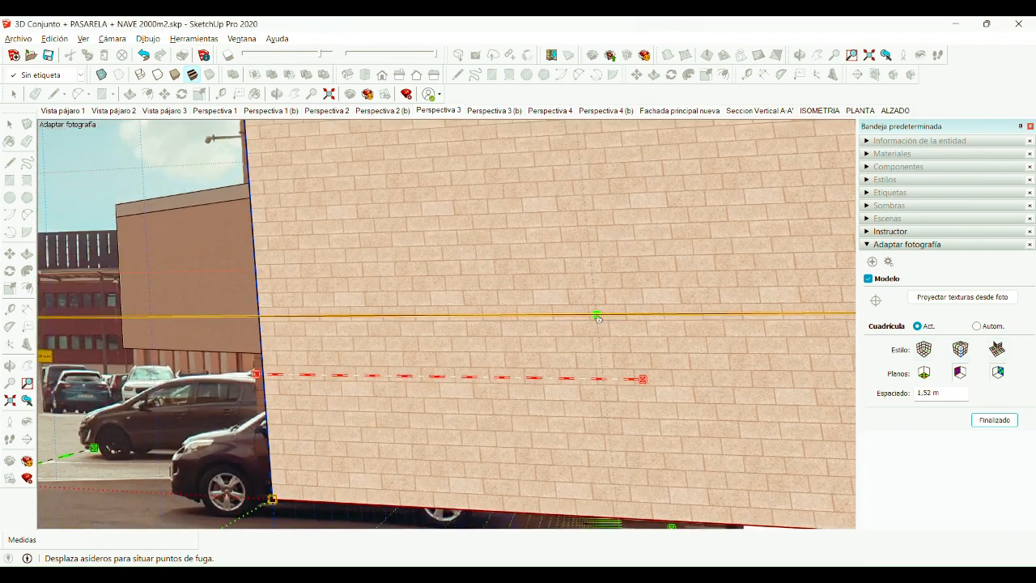
pyautogui.scroll(-2, 678, 225)
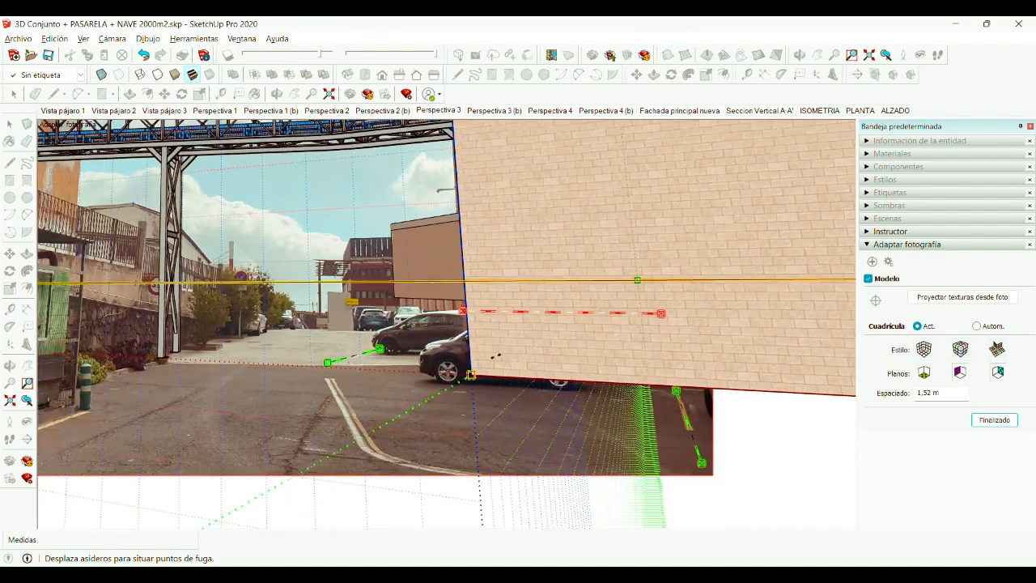
pyautogui.scroll(-1, 550, 345)
pyautogui.scroll(1, 551, 331)
pyautogui.scroll(3, 550, 330)
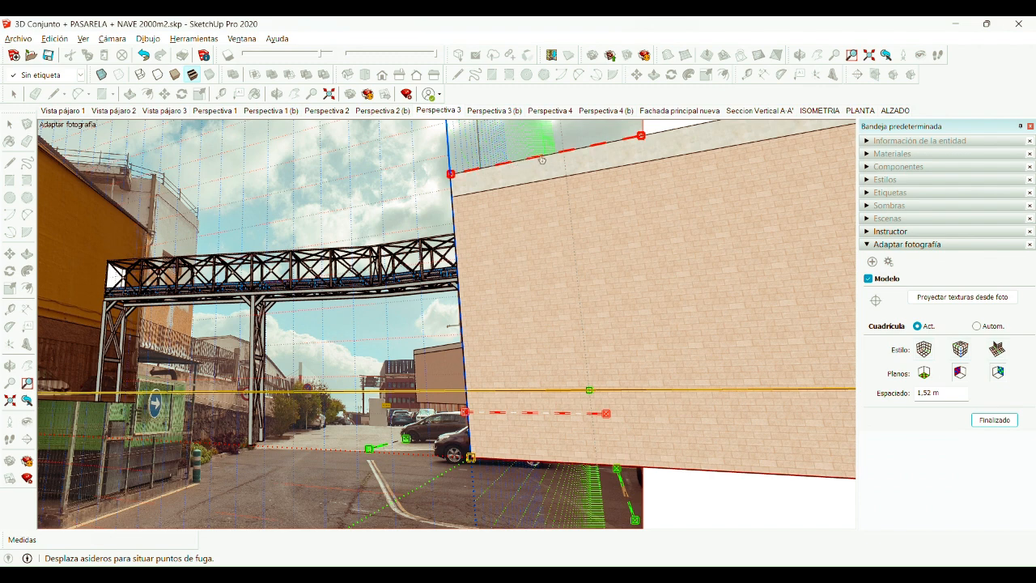
pyautogui.scroll(2, 510, 434)
pyautogui.scroll(2, 550, 402)
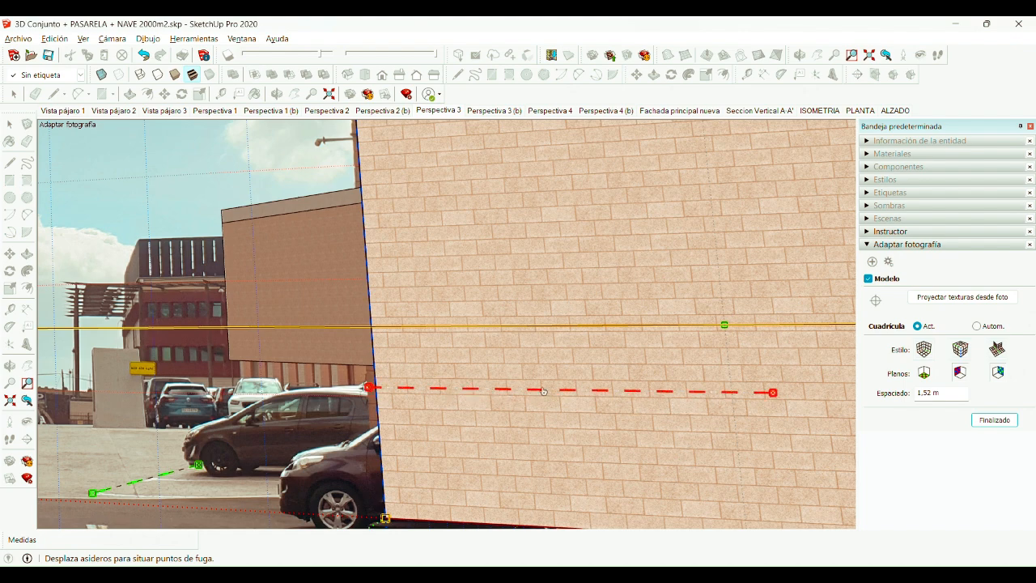
pyautogui.scroll(-3, 686, 390)
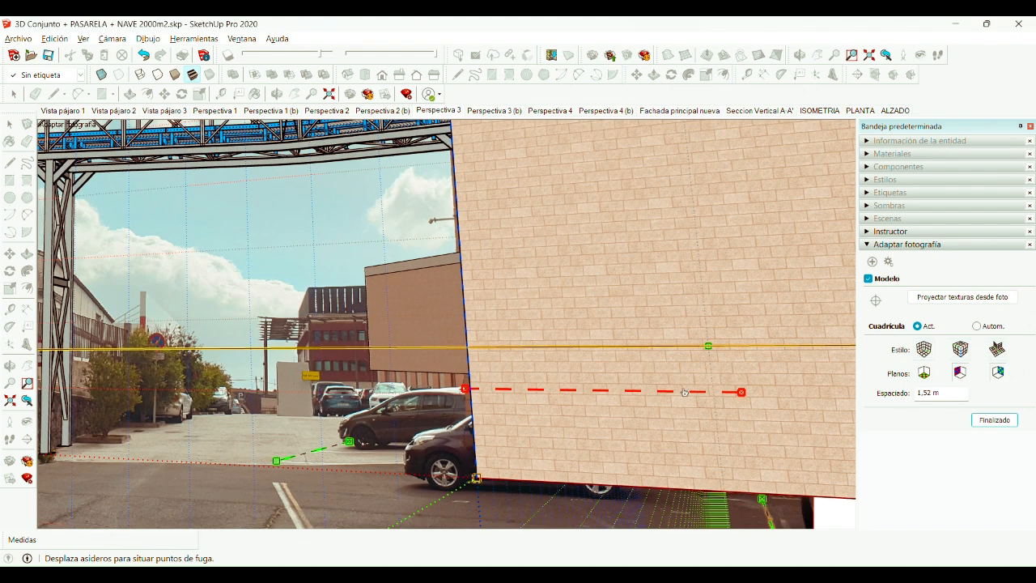
# Step: Check the red vanishing point of the Perspectiva 3 matched photo, finish editing it, and show the Perspectiva 3 (b) scene
pyautogui.scroll(-4, 686, 390)
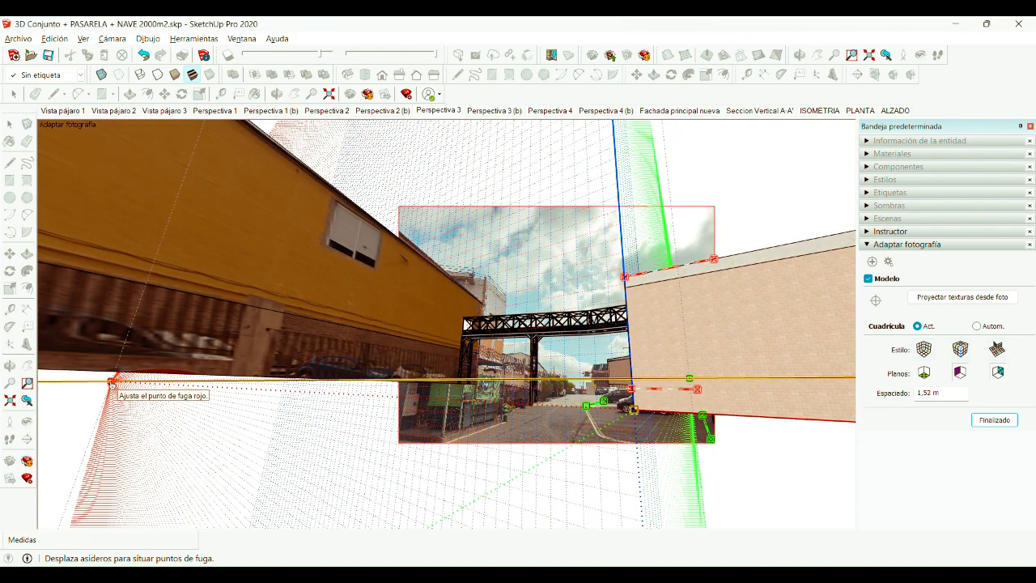
pyautogui.scroll(4, 606, 305)
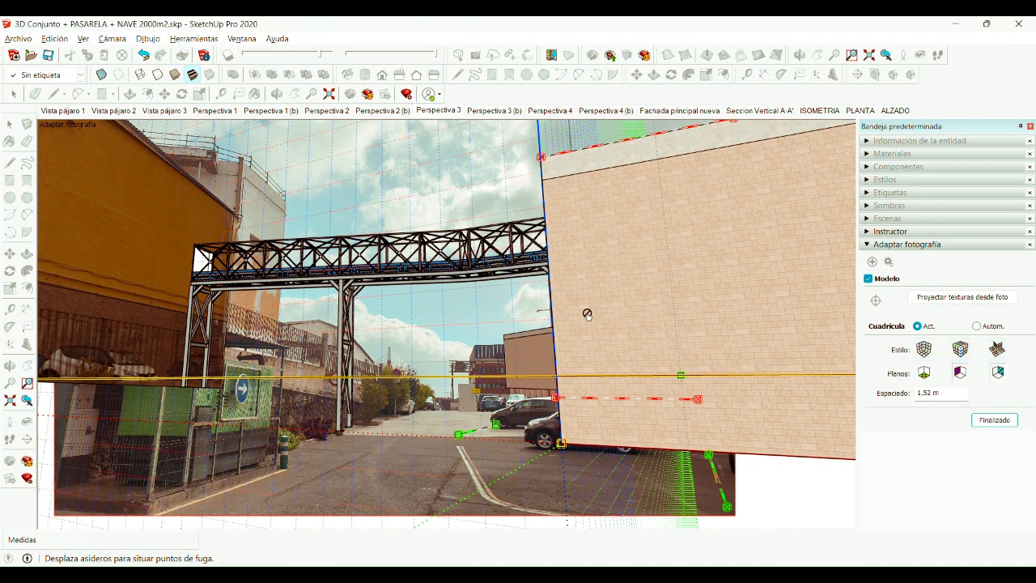
pyautogui.click(994, 420)
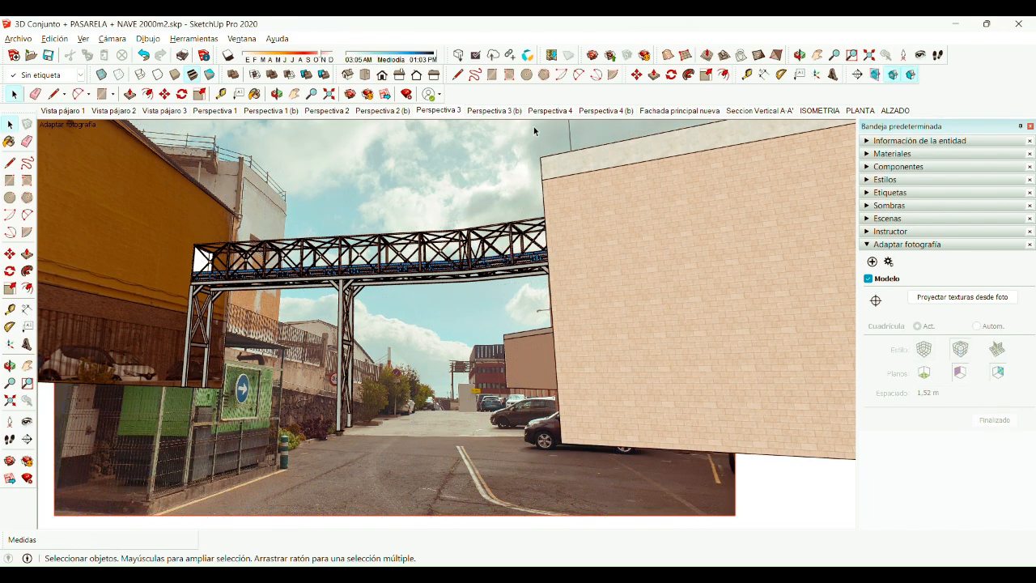
pyautogui.click(491, 111)
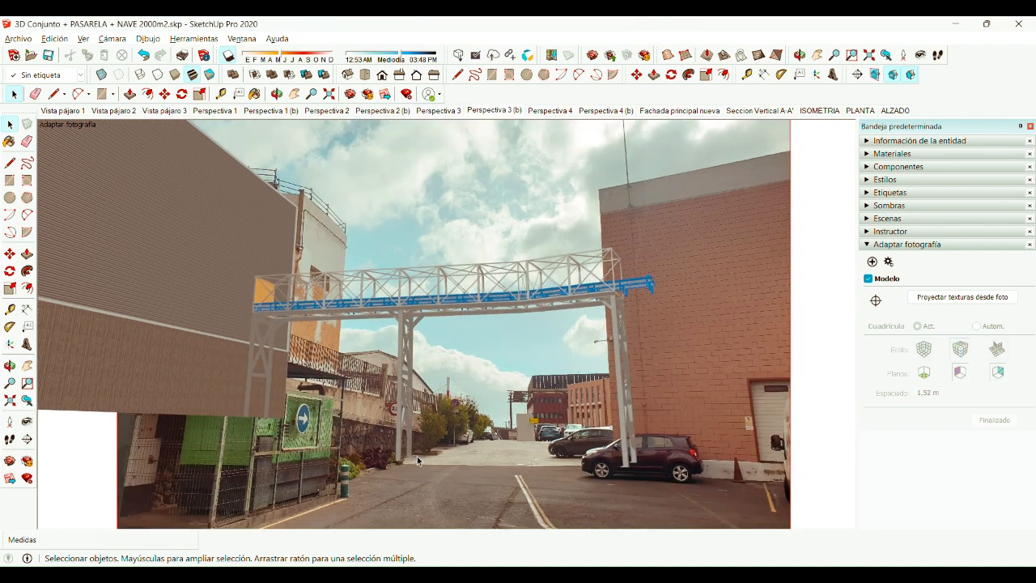
pyautogui.scroll(-3, 308, 425)
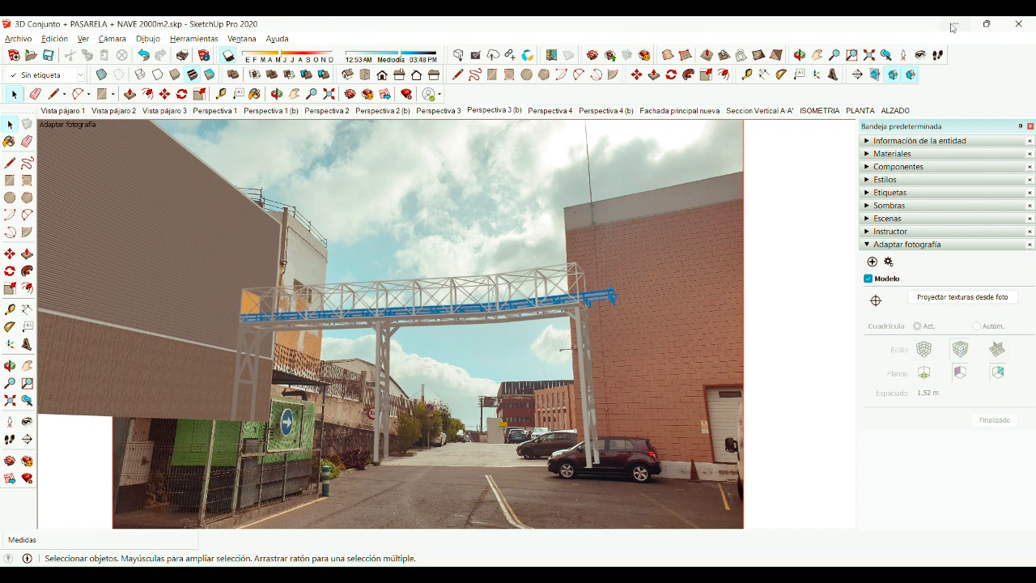
# Step: Switch to the exported Perspectiva 3 image and examine closely where the walkway meets the brick building and the yellow opening opposite
pyautogui.moveTo(809, 575)
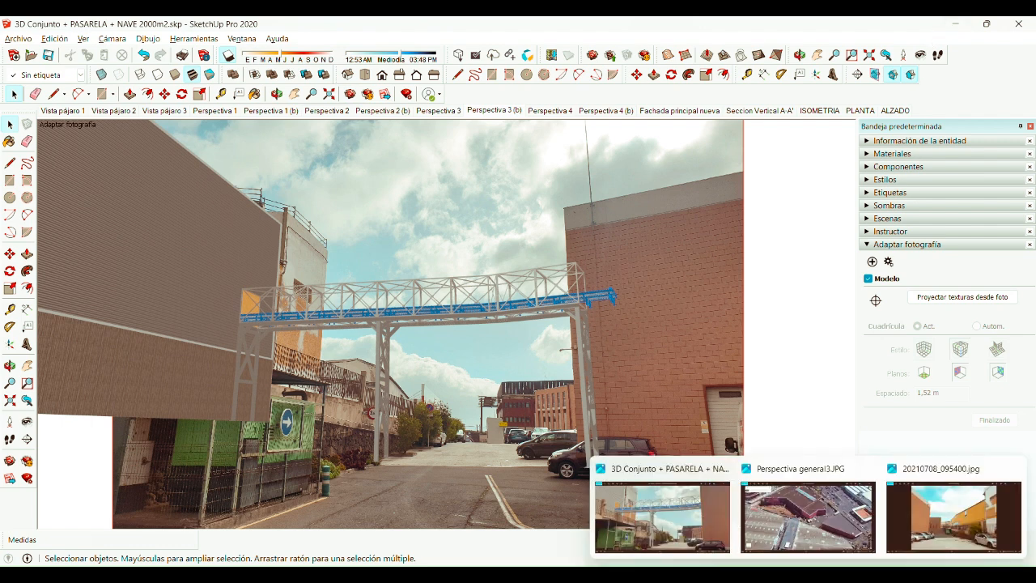
pyautogui.click(680, 533)
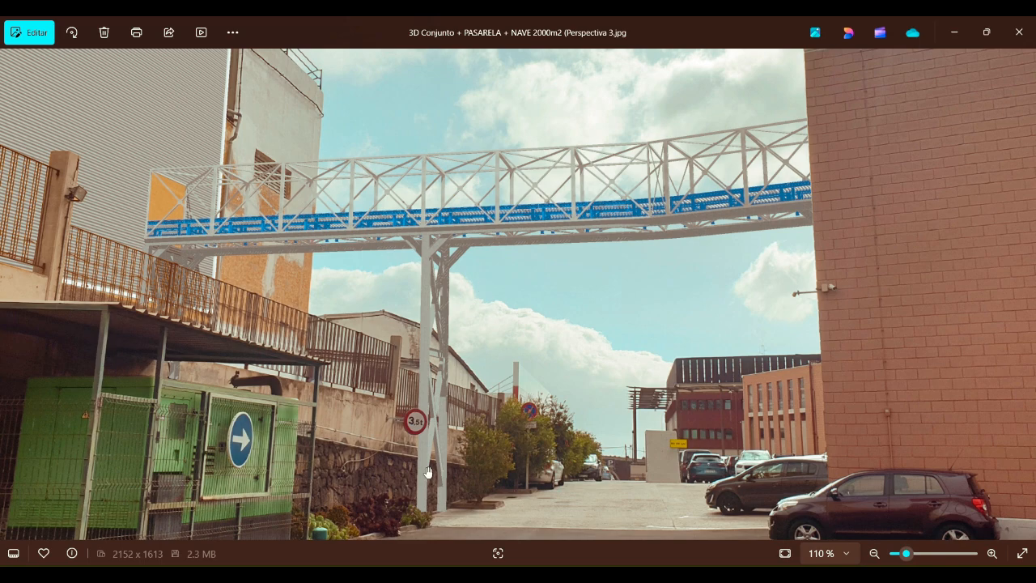
pyautogui.scroll(5, 428, 473)
pyautogui.scroll(-4, 432, 348)
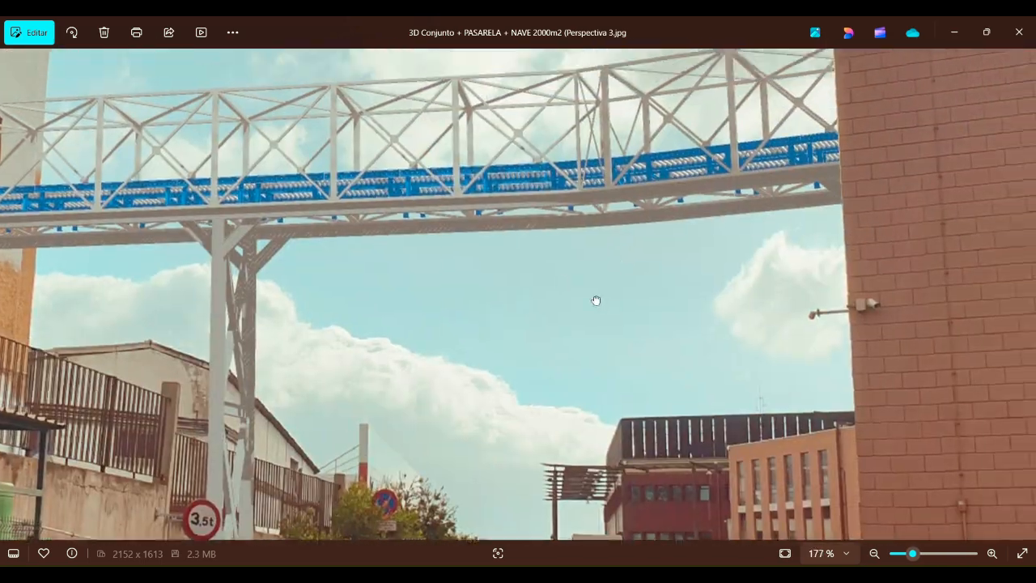
pyautogui.moveTo(596, 300); pyautogui.dragTo(519, 405)
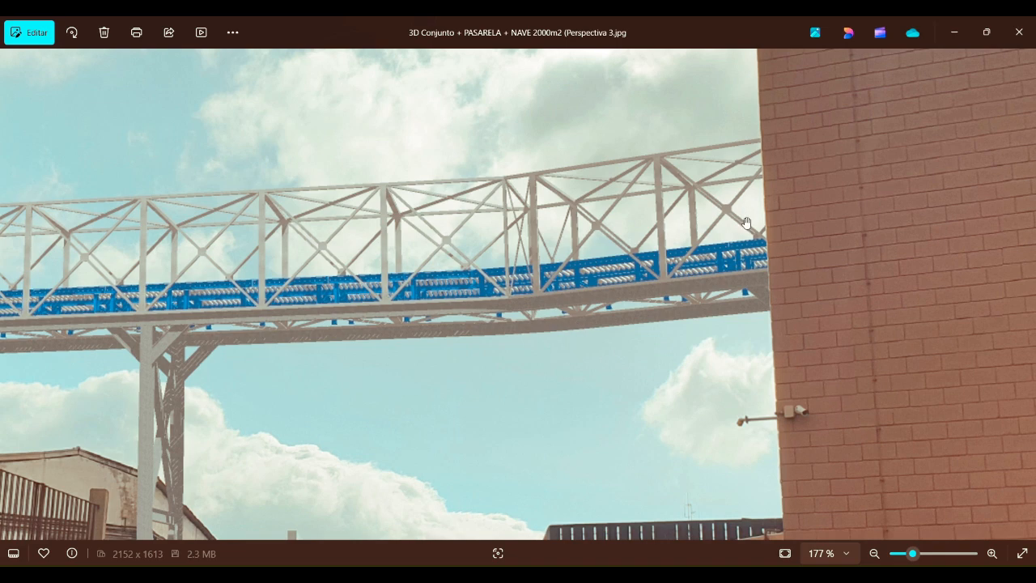
pyautogui.moveTo(486, 271); pyautogui.dragTo(949, 262)
pyautogui.moveTo(421, 255); pyautogui.dragTo(591, 238)
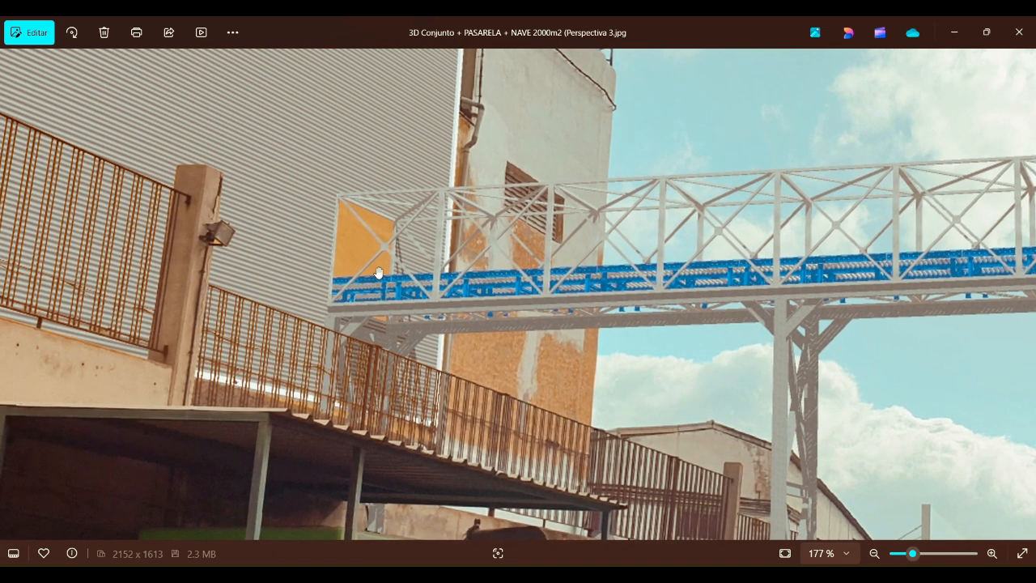
pyautogui.moveTo(358, 270); pyautogui.dragTo(422, 299)
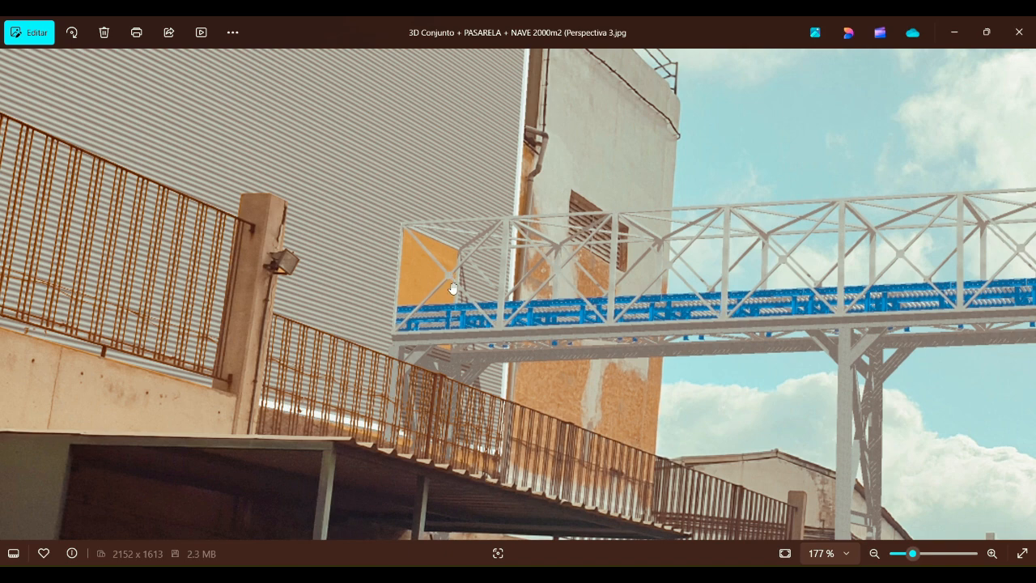
pyautogui.moveTo(452, 280); pyautogui.dragTo(377, 268)
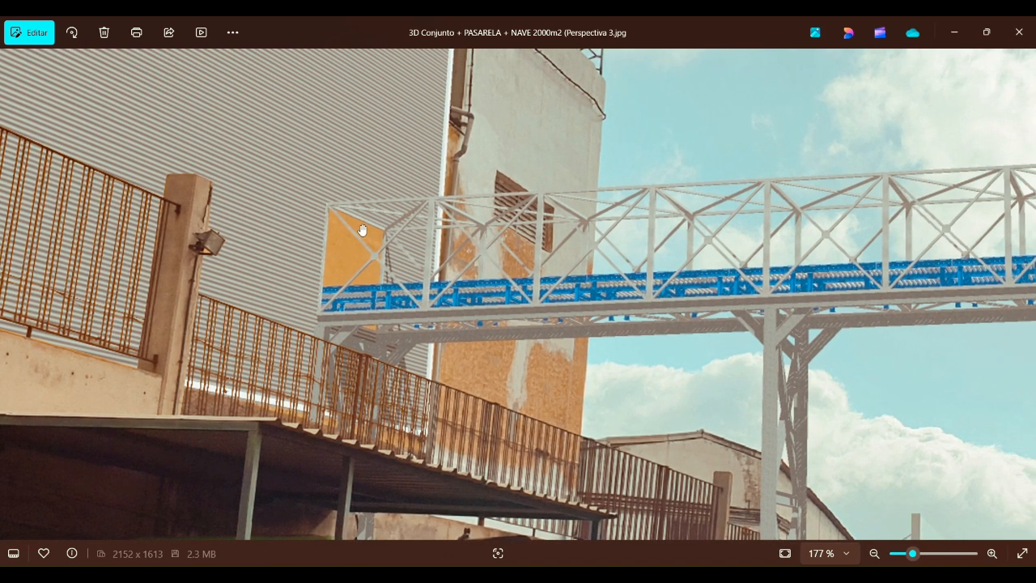
# Step: Compare the walkway's central support and fenced foreground with the full composition of the Perspectiva 3 image
pyautogui.scroll(-5, 402, 279)
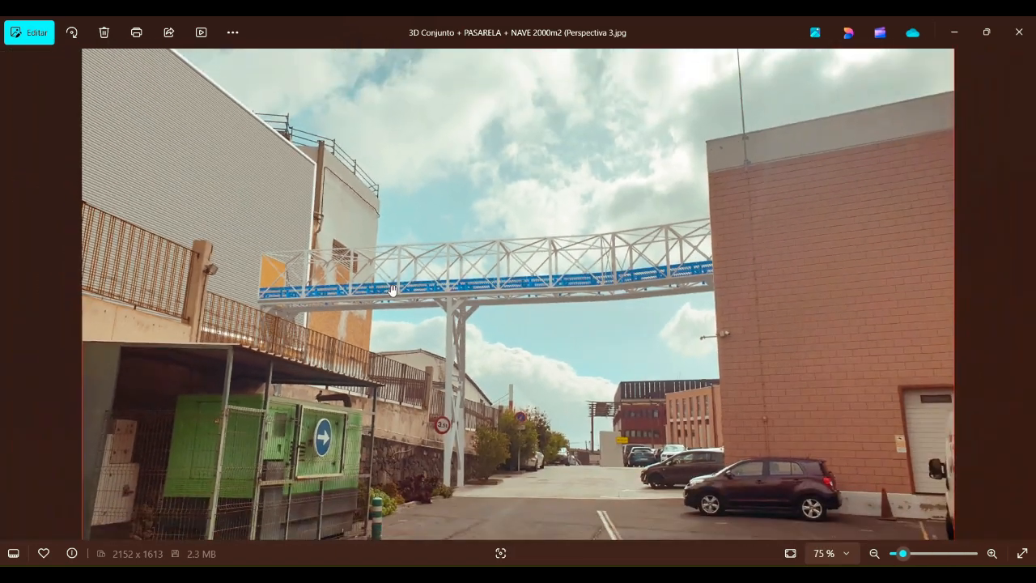
pyautogui.scroll(3, 271, 287)
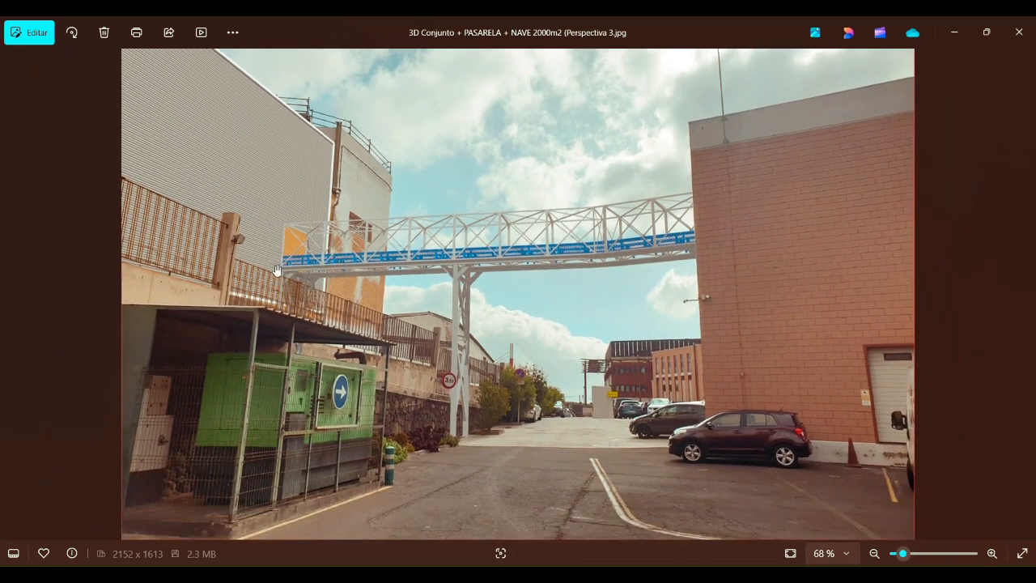
pyautogui.scroll(2, 267, 295)
pyautogui.scroll(-4, 324, 306)
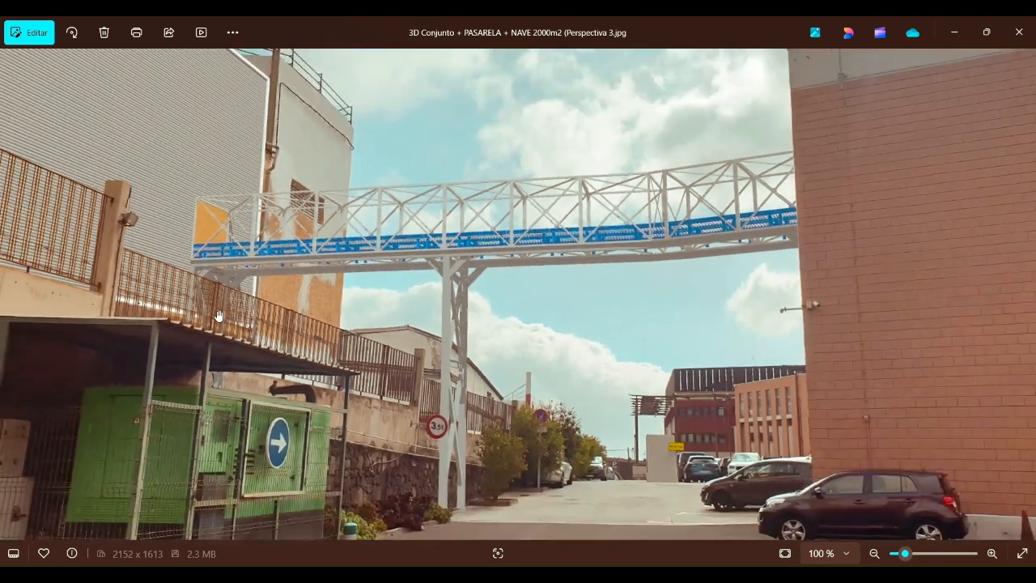
pyautogui.scroll(-1, 398, 302)
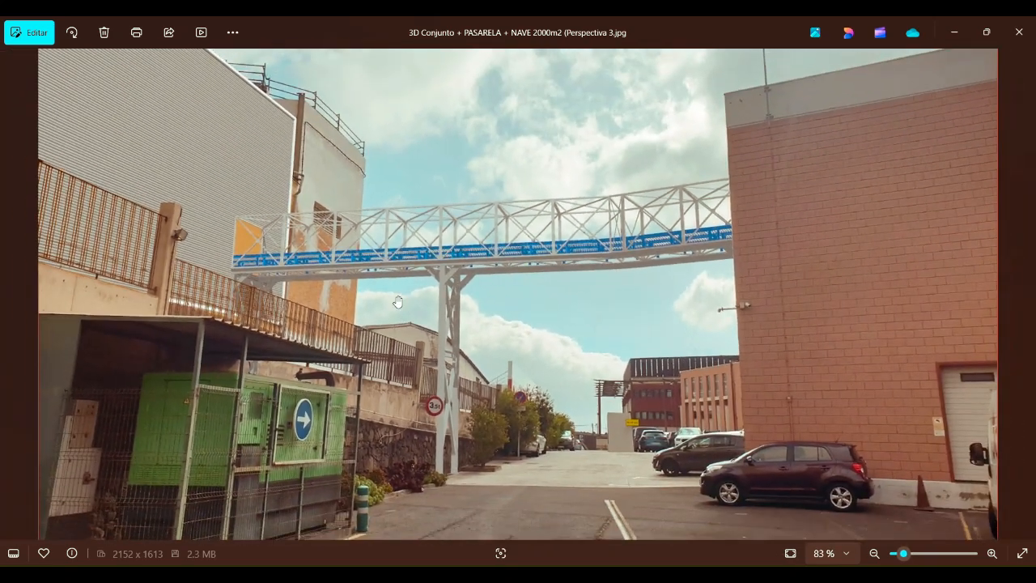
pyautogui.scroll(2, 442, 273)
pyautogui.moveTo(454, 306); pyautogui.dragTo(478, 265)
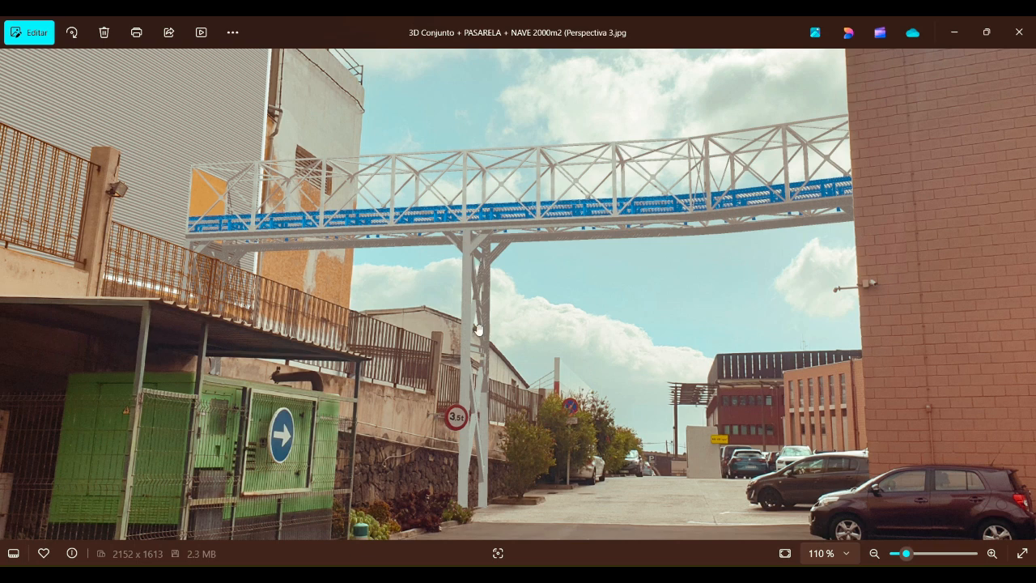
pyautogui.scroll(-3, 478, 330)
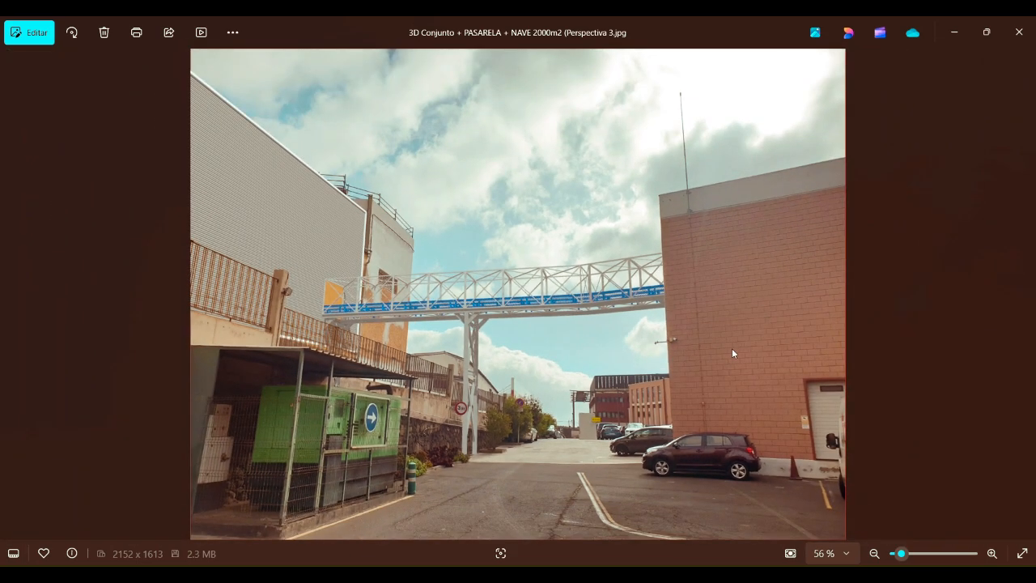
# Step: Switch back to SketchUp, show the Vista pájaro 1 scene, and view the 3D walkway model closely from the brick building's side
pyautogui.moveTo(422, 573)
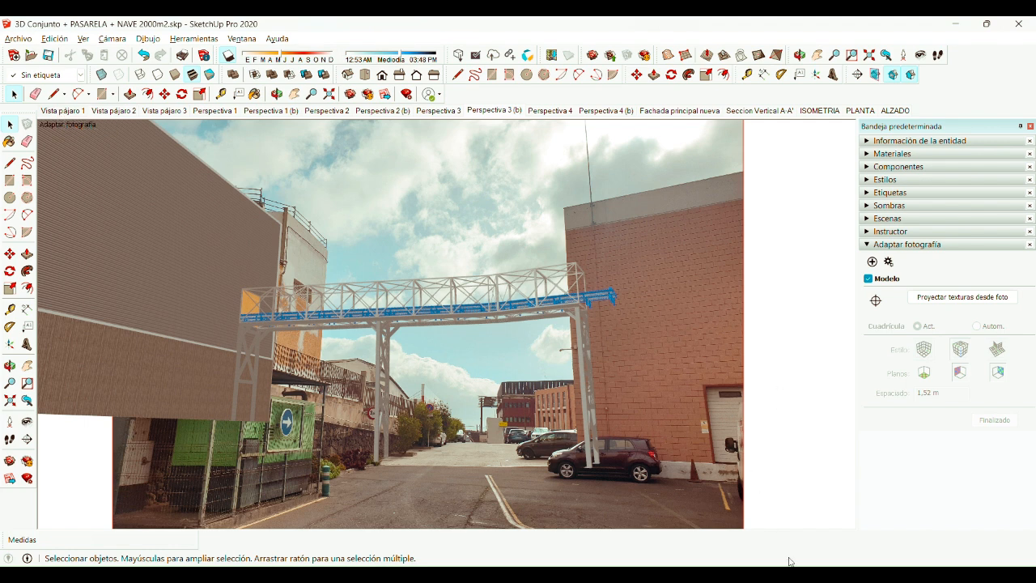
pyautogui.moveTo(779, 575)
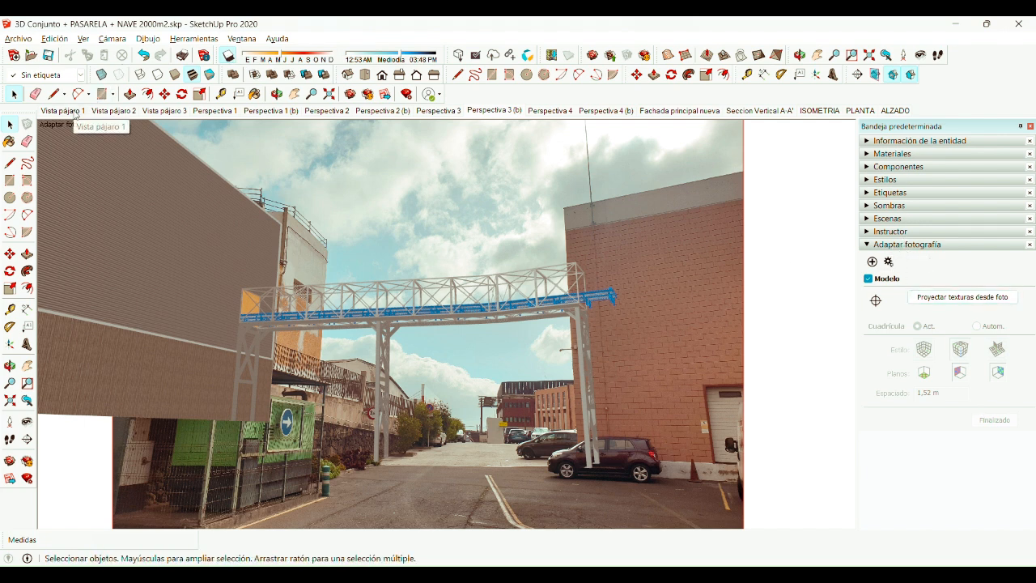
pyautogui.moveTo(811, 575)
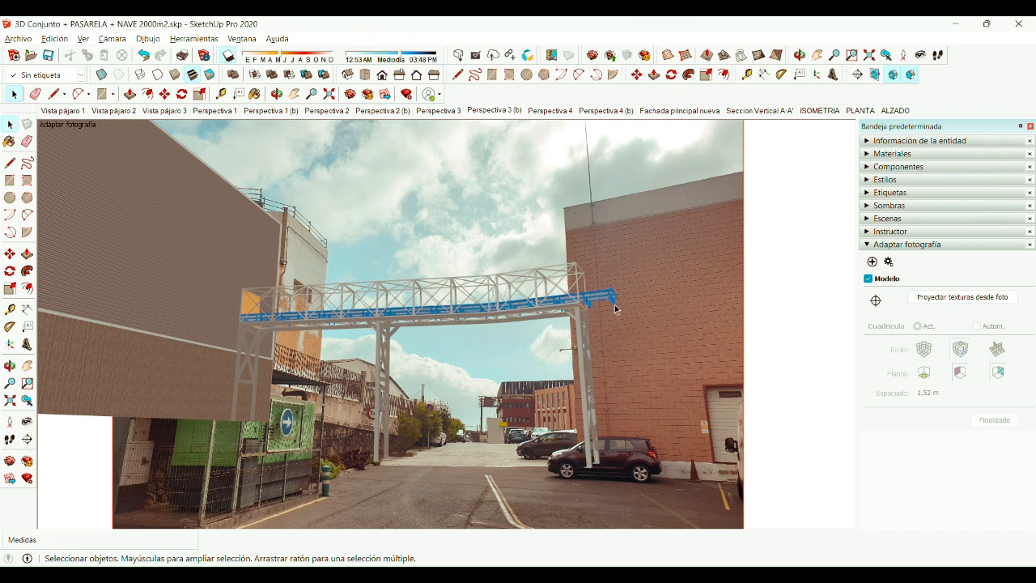
pyautogui.click(63, 110)
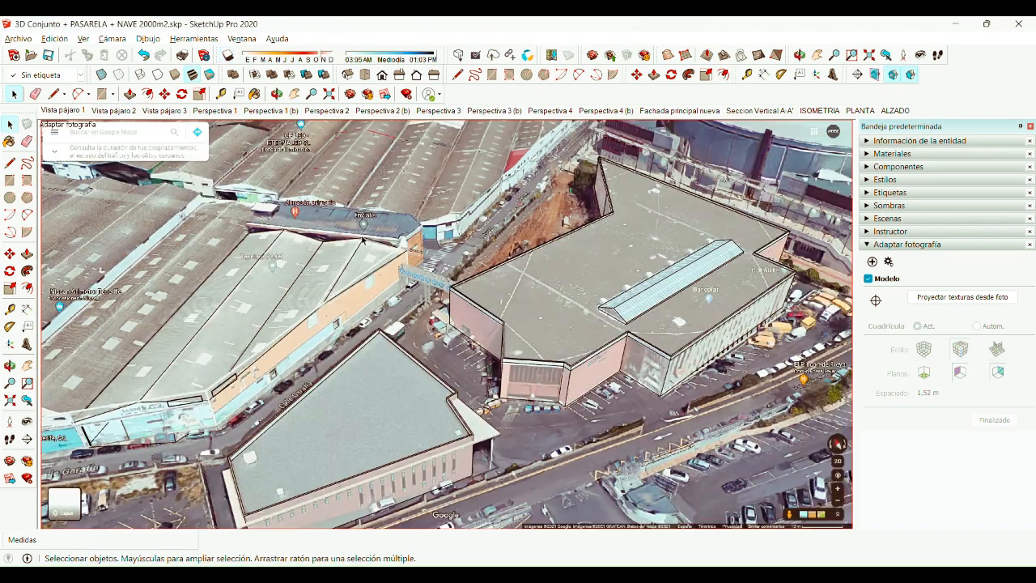
pyautogui.moveTo(462, 293); pyautogui.dragTo(579, 344, button='middle')
pyautogui.scroll(7, 398, 297)
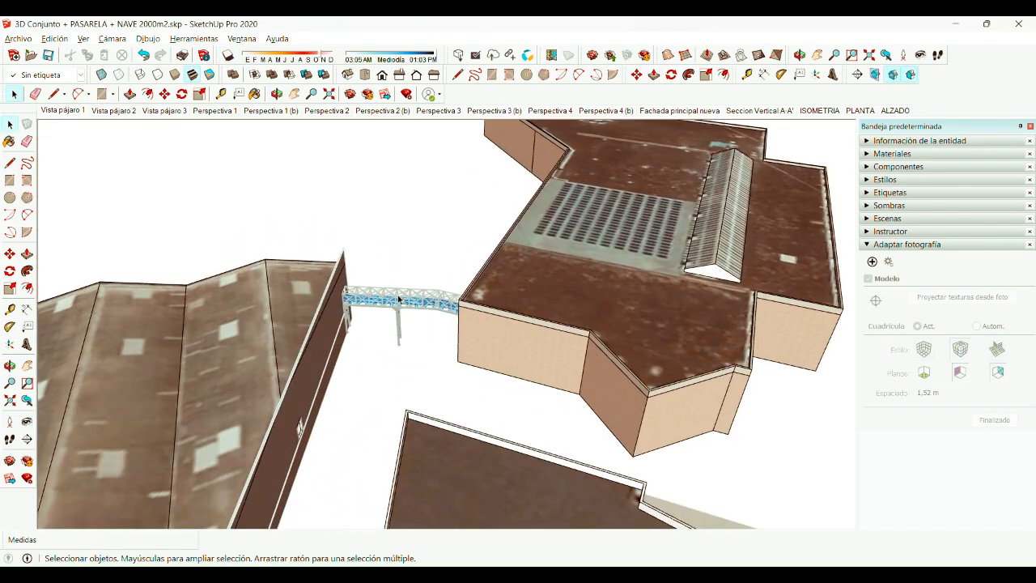
pyautogui.moveTo(395, 306); pyautogui.dragTo(1027, 290, button='middle')
pyautogui.scroll(3, 421, 313)
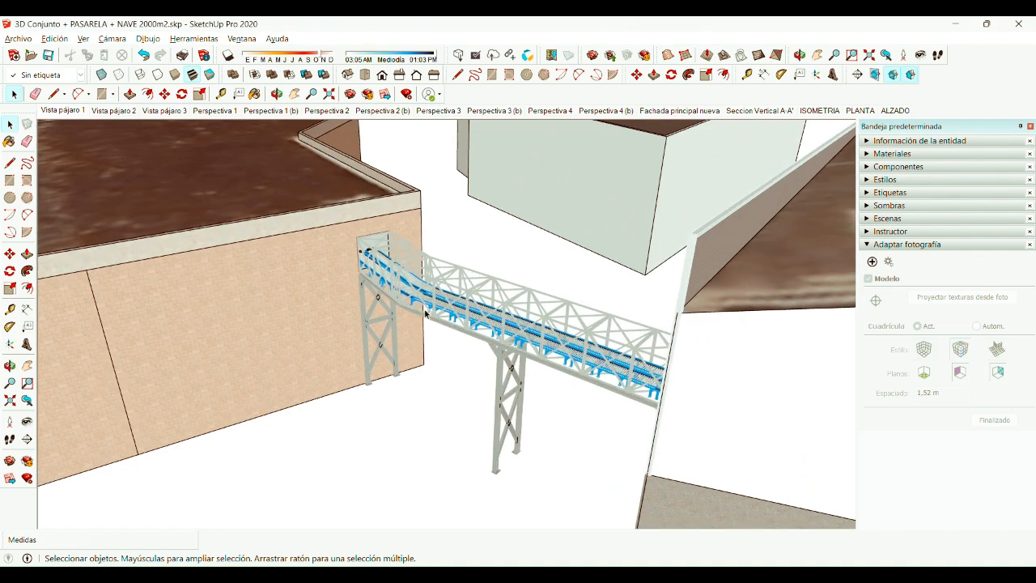
# Step: Examine the walkway's supports and its connections to both buildings from several angles in the 3D model
pyautogui.moveTo(424, 314); pyautogui.dragTo(212, 458, button='middle')
pyautogui.scroll(-8, 398, 405)
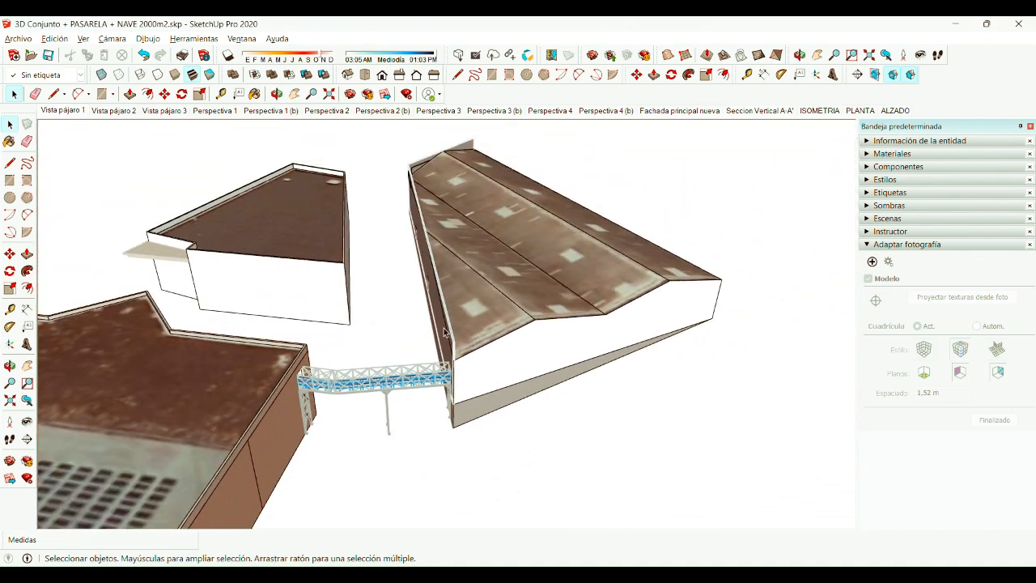
pyautogui.moveTo(442, 340); pyautogui.dragTo(468, 357, button='middle')
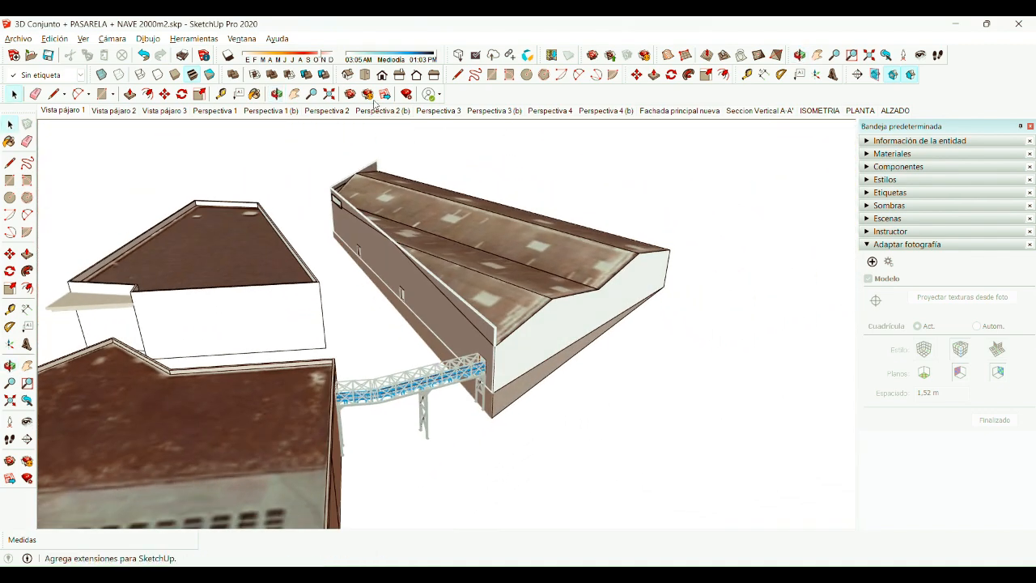
pyautogui.click(295, 94)
pyautogui.moveTo(510, 352); pyautogui.dragTo(571, 312)
pyautogui.scroll(10, 486, 327)
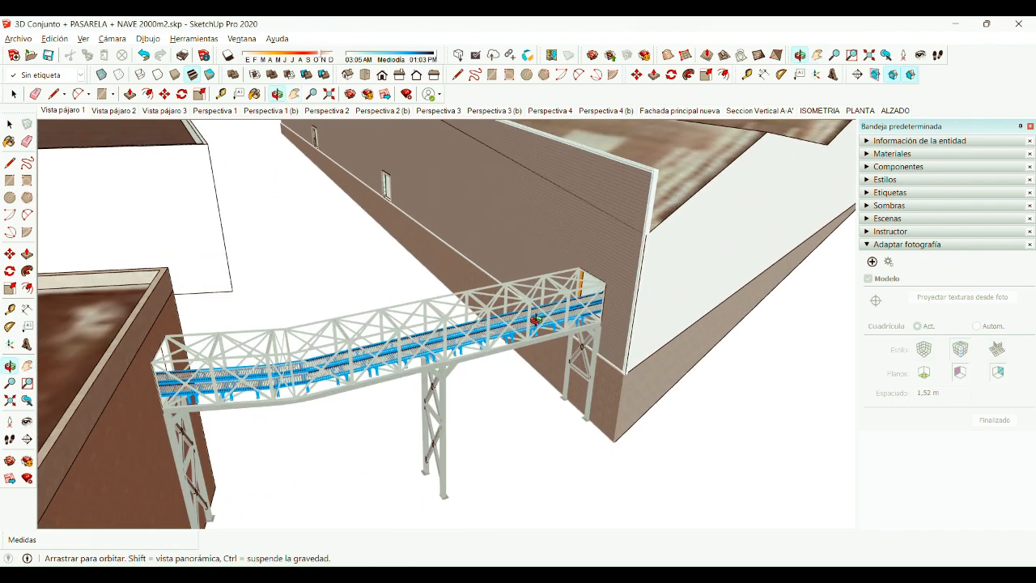
pyautogui.scroll(-3, 461, 333)
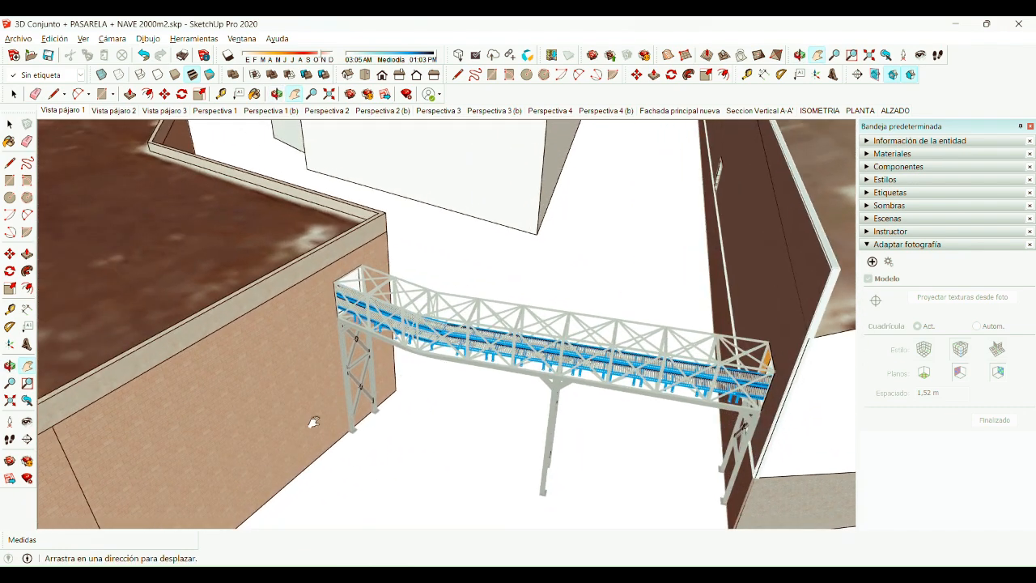